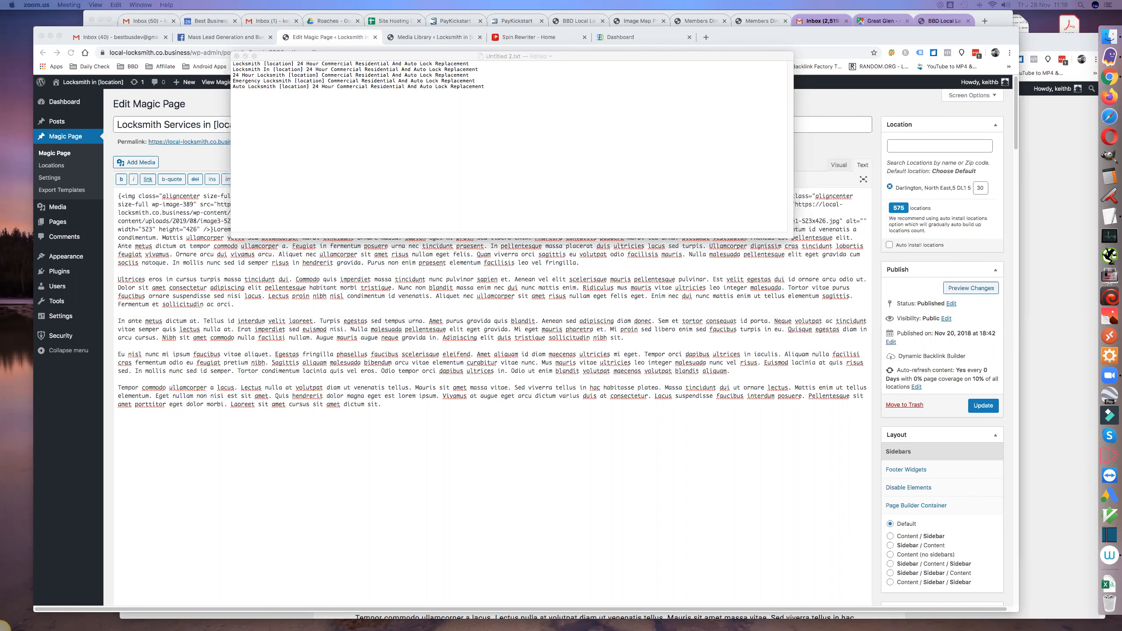
- Enlarge the text of the locksmith title list and move its window down clear of the browser's address bar
click(261, 152)
key(super+plus)
key(super+plus)
key(super+plus)
key(super+plus)
key(super+plus)
key(super+plus)
key(super+plus)
key(super+plus)
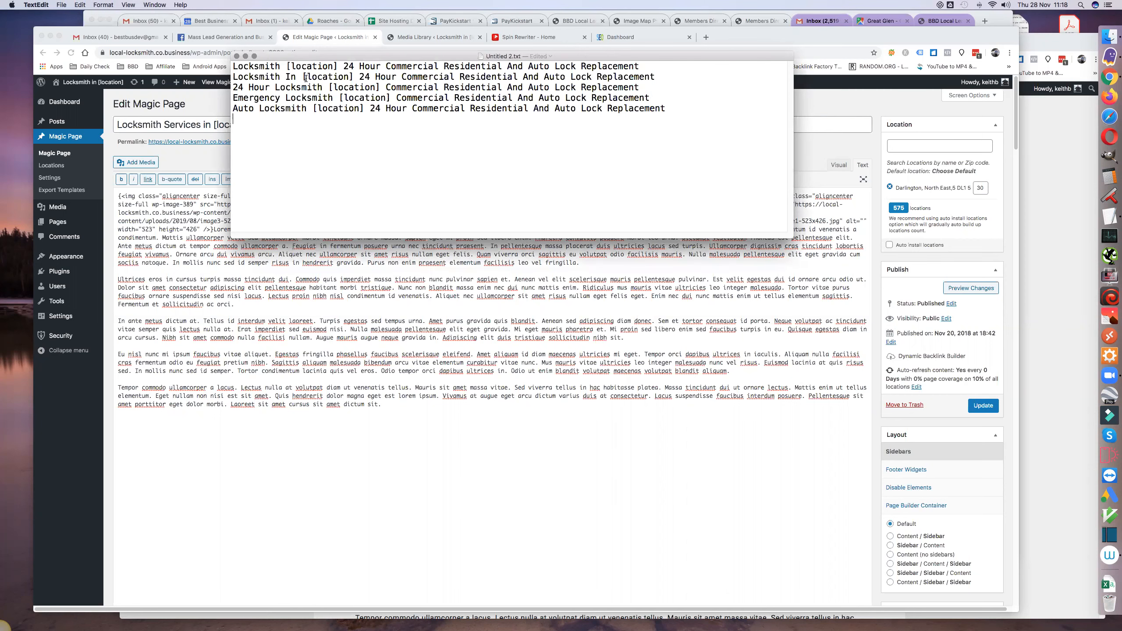
drag(374, 55, 374, 114)
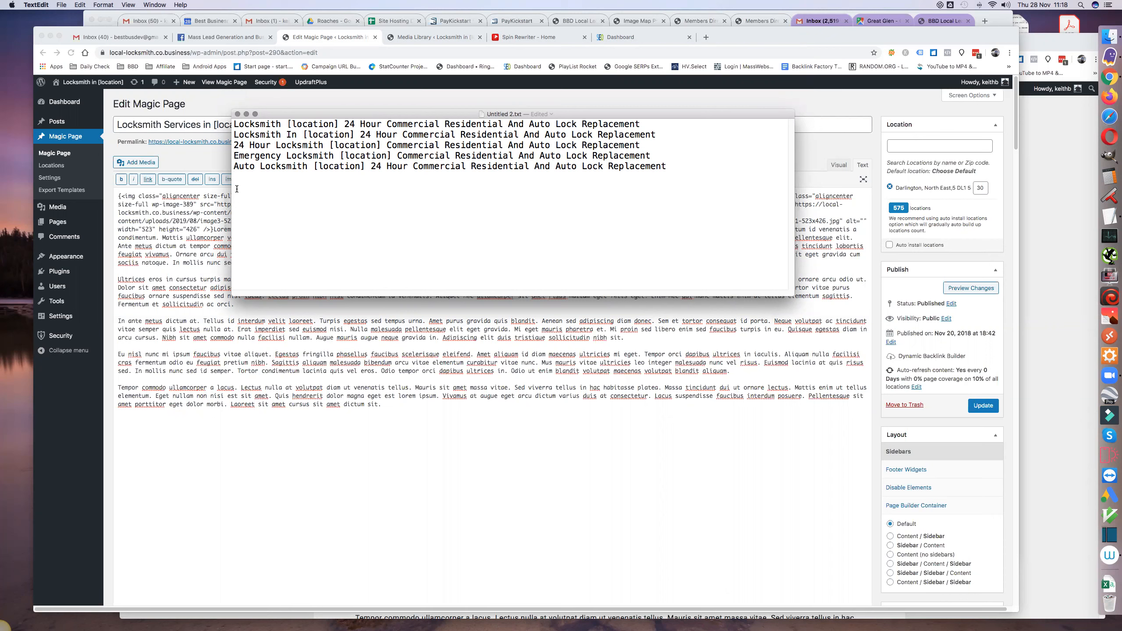
- Duplicate the "24 Hour Locksmith [location]" title at the end of the list and insert "In" before [location] in the copy
triple_click(235, 147)
key(super+c)
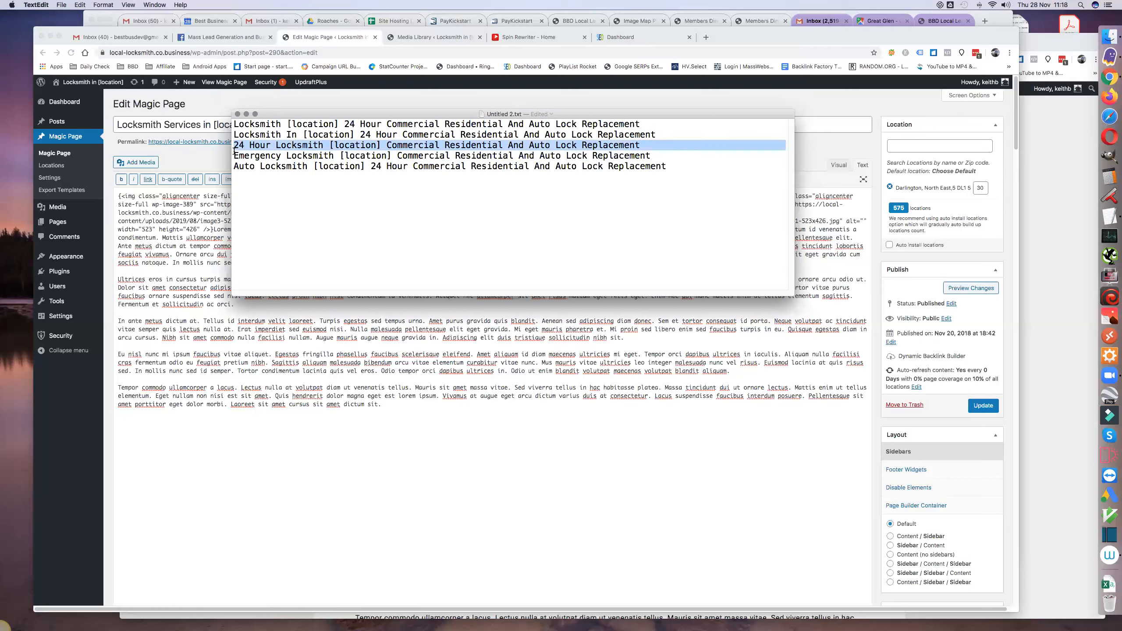
click(237, 178)
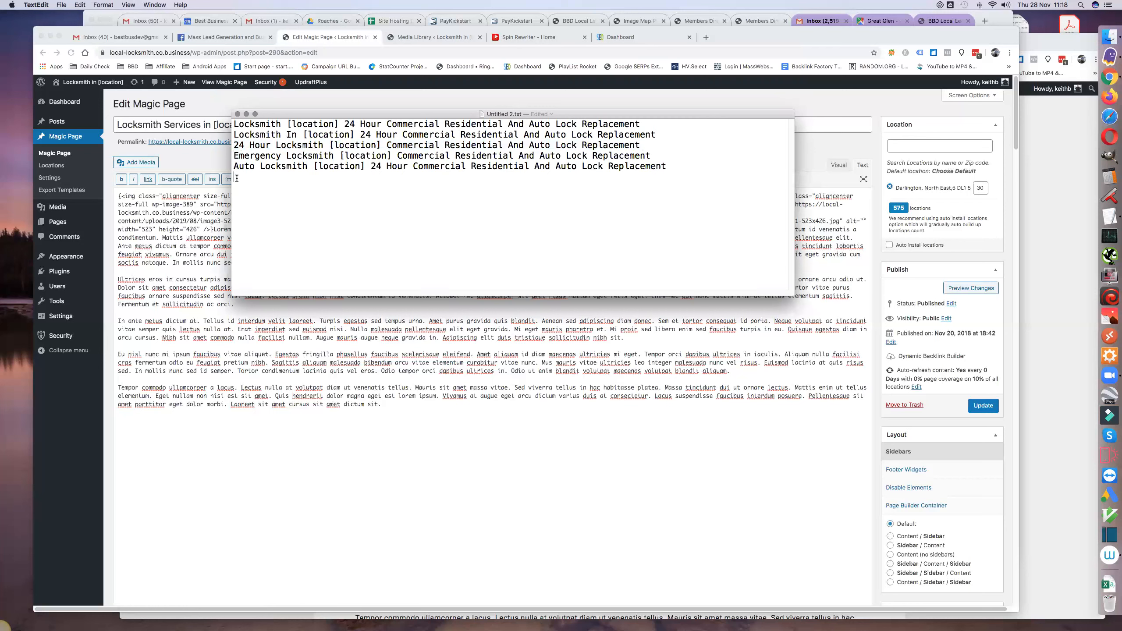
key(super+v)
click(329, 176)
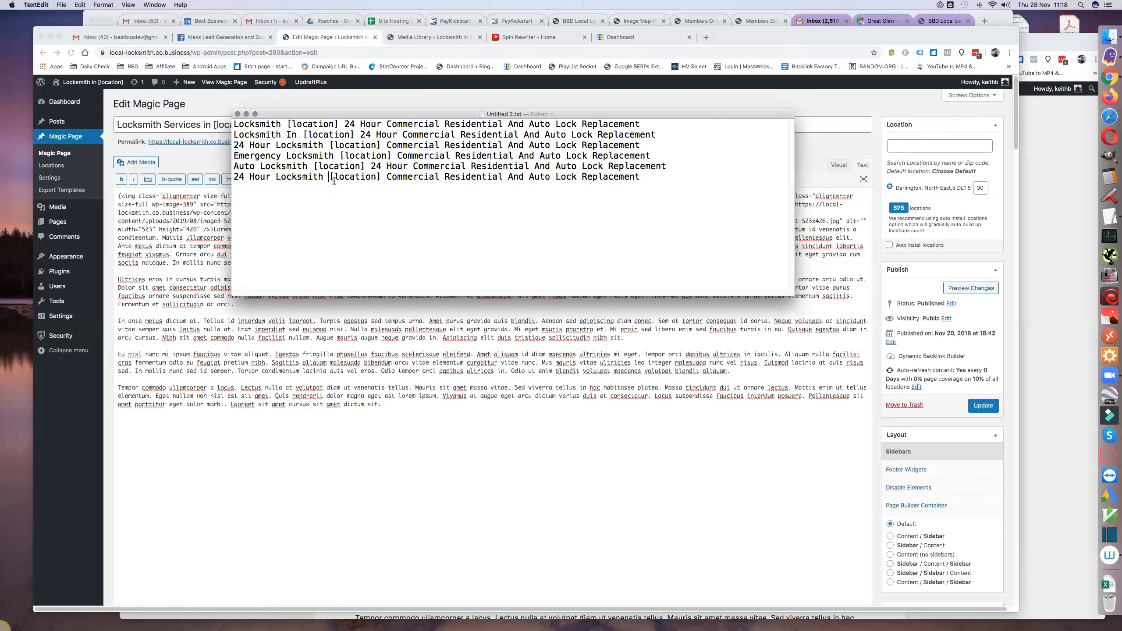
text(In)
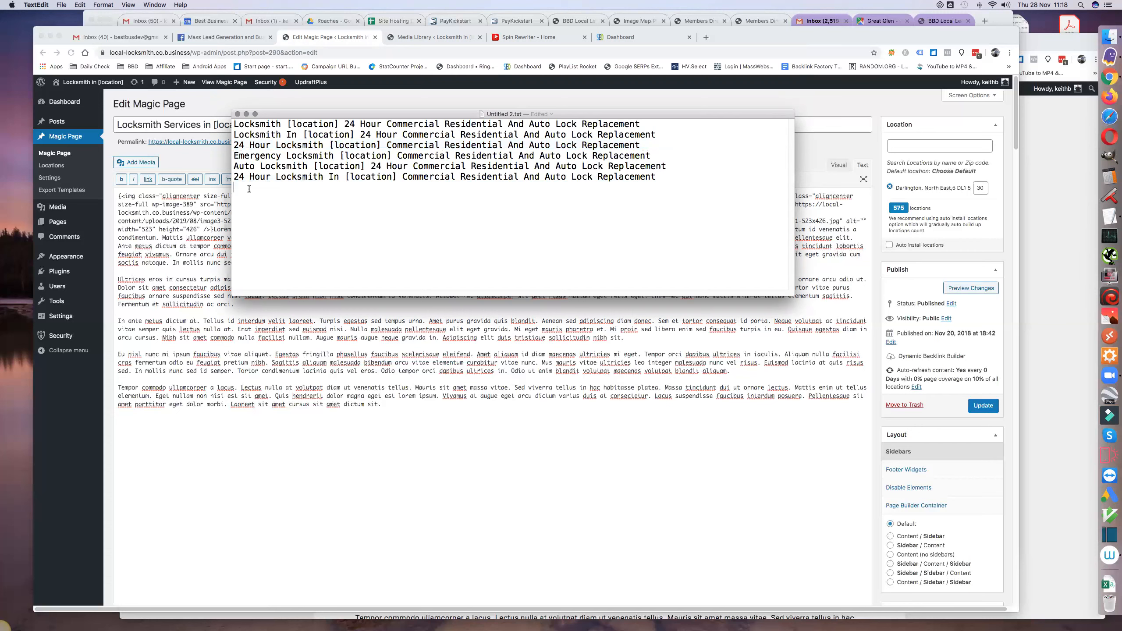
- Add a new last title reading "[location] Locksmith Commercial Residential And Auto Lock Replacement", reusing text from the existing titles
drag(346, 177, 396, 179)
key(super+c)
click(252, 194)
key(super+v)
double_click(250, 123)
key(super+c)
click(299, 190)
key(super+v)
drag(403, 176, 657, 177)
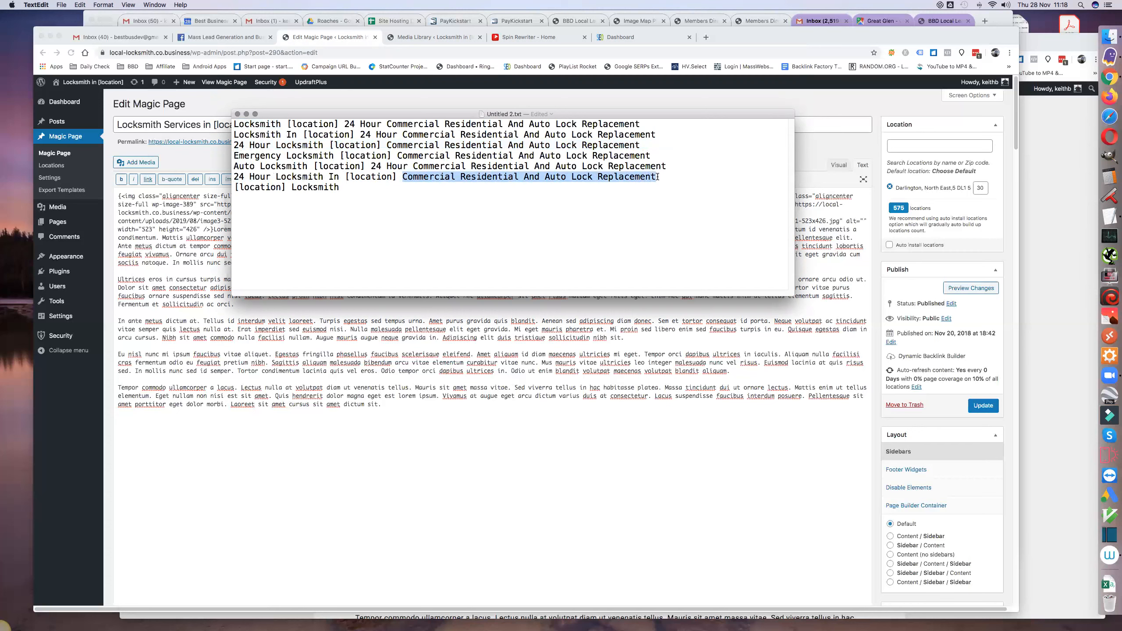
click(386, 195)
key(super+v)
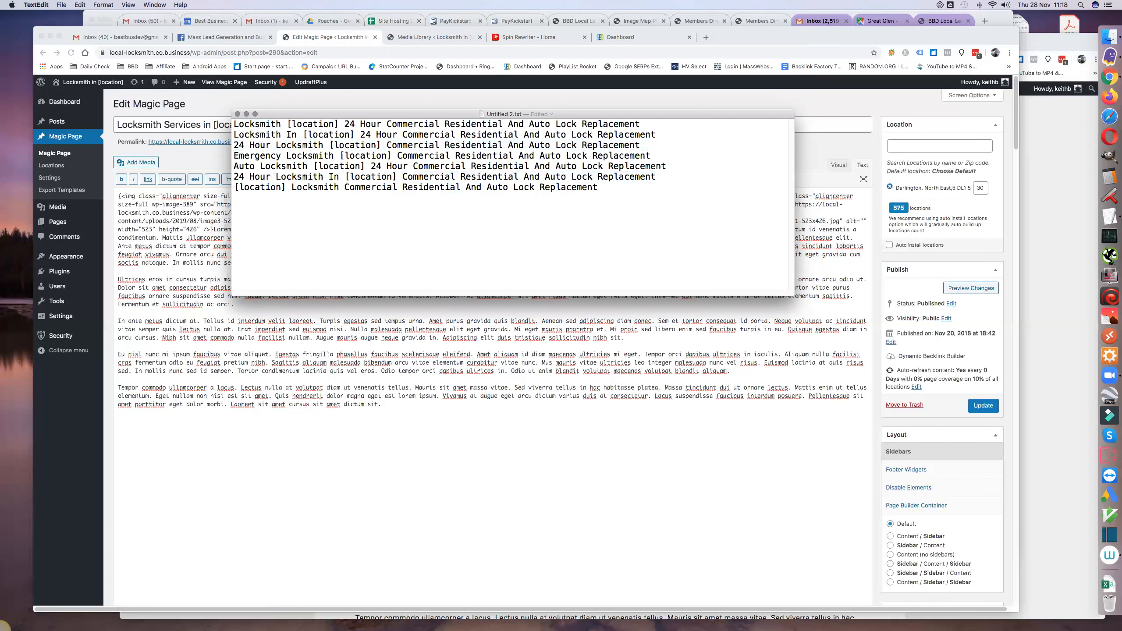
- Insert the shortcode [region] after [location] in the first title
click(338, 123)
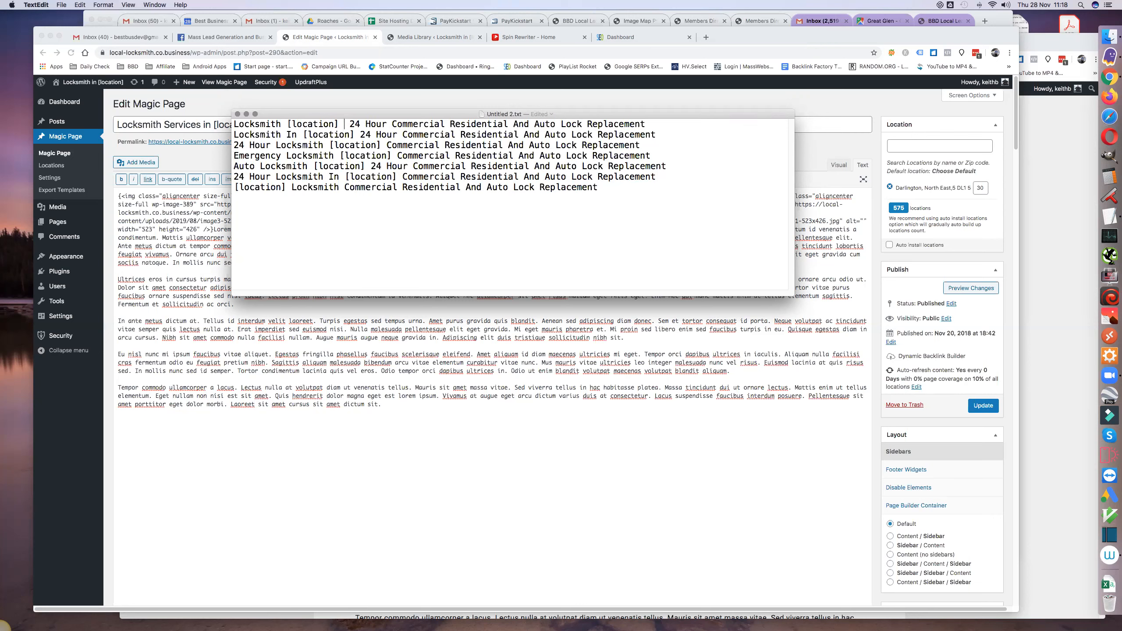
text([)
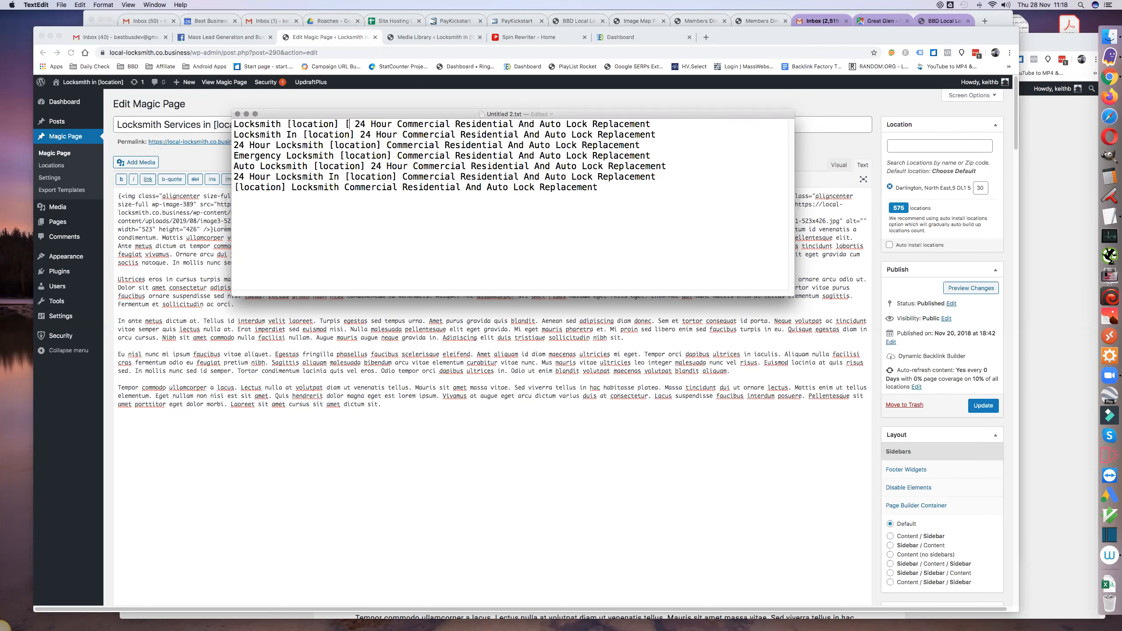
text(regio)
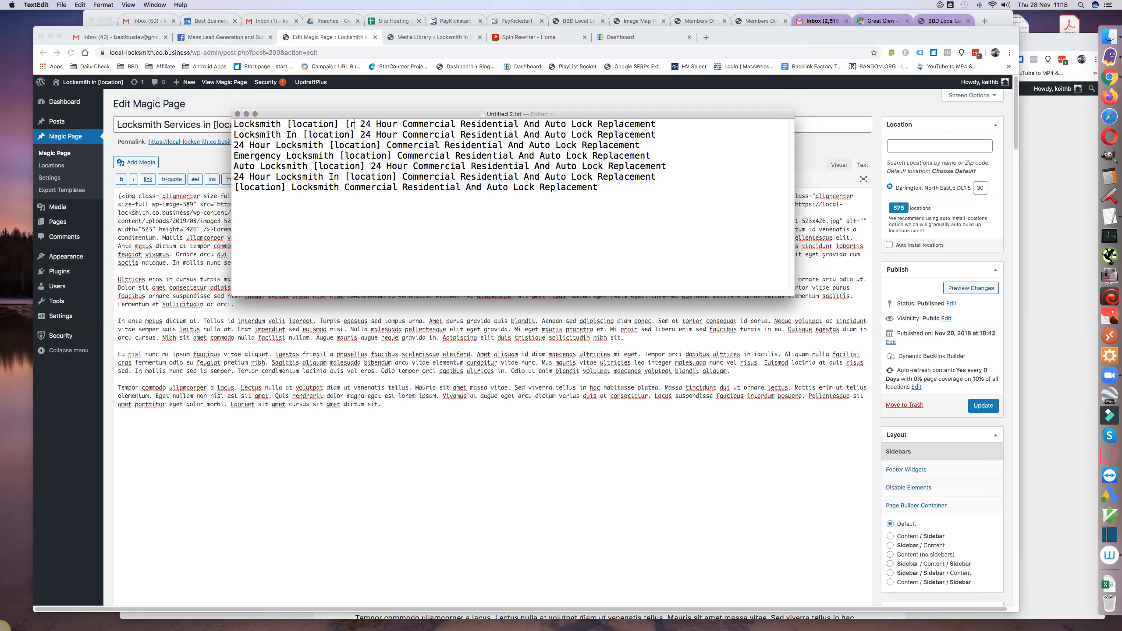
text(n)
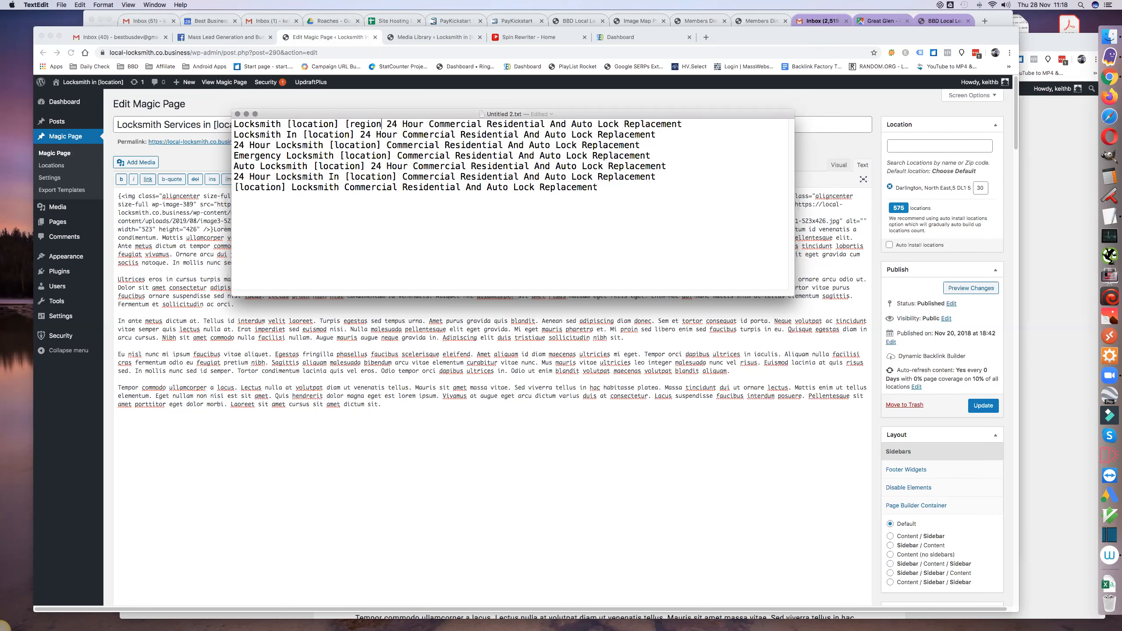
text(])
- Copy [region] from the first title and insert it after [location] in the second to sixth titles
drag(345, 124, 384, 124)
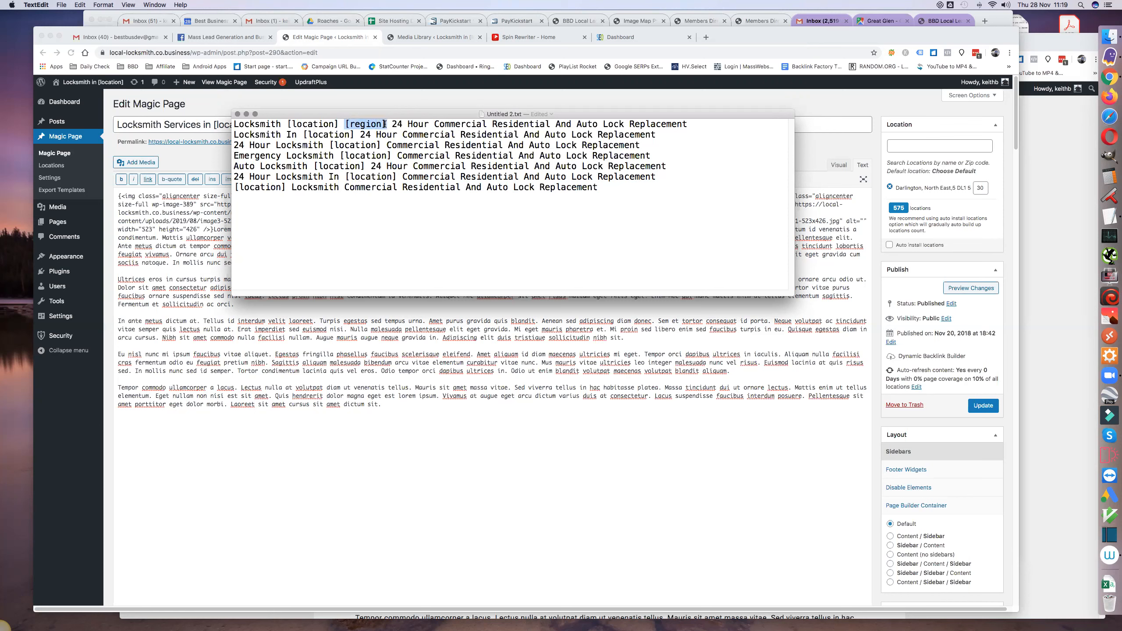
key(cmd+c)
click(356, 135)
key(cmd+v)
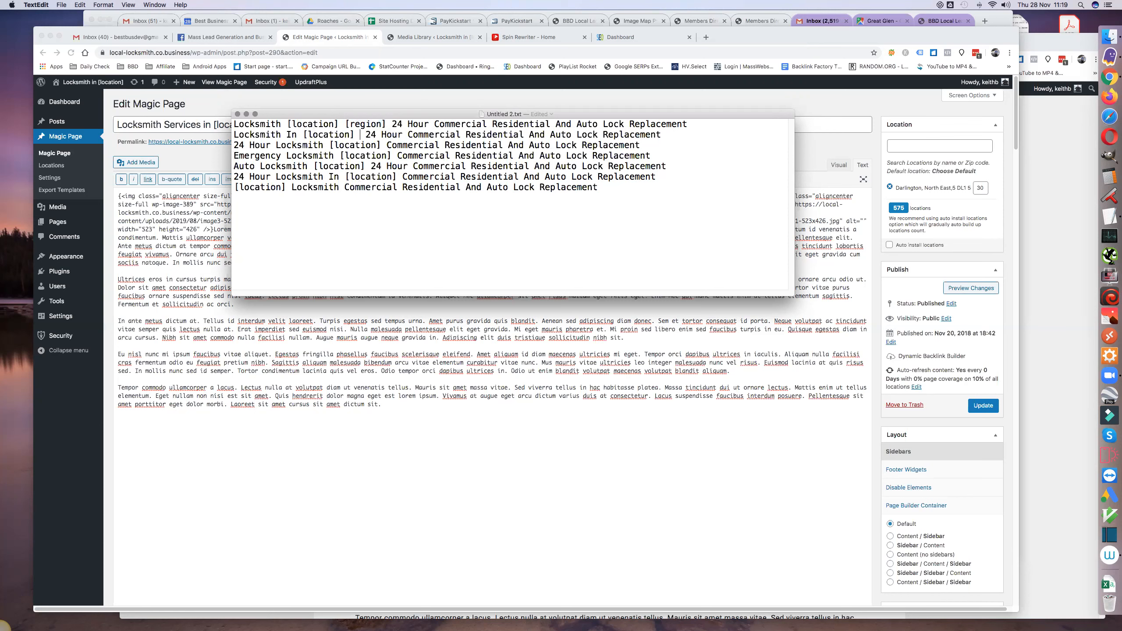
click(385, 144)
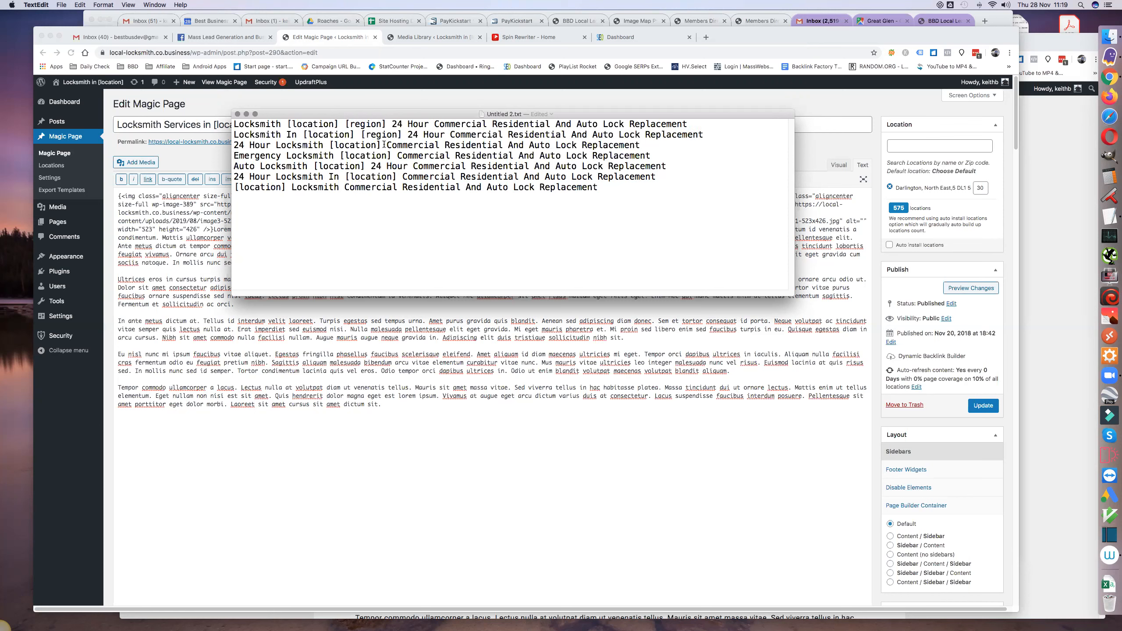
key(cmd+v)
click(392, 155)
key(cmd+v)
click(366, 166)
key(cmd+v)
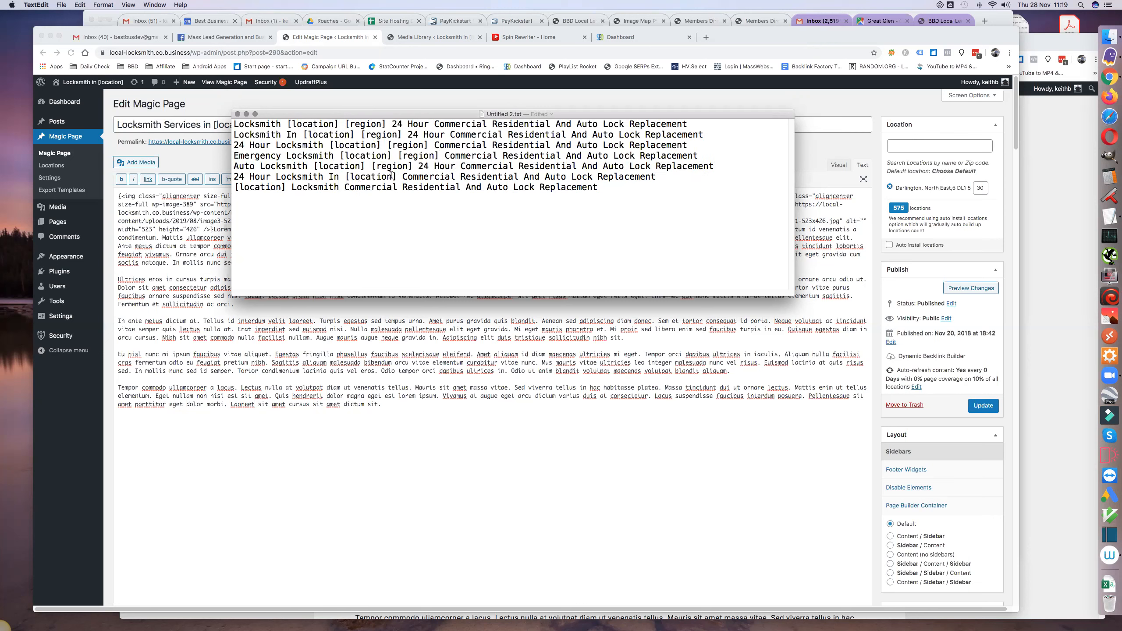
click(398, 178)
key(super+v)
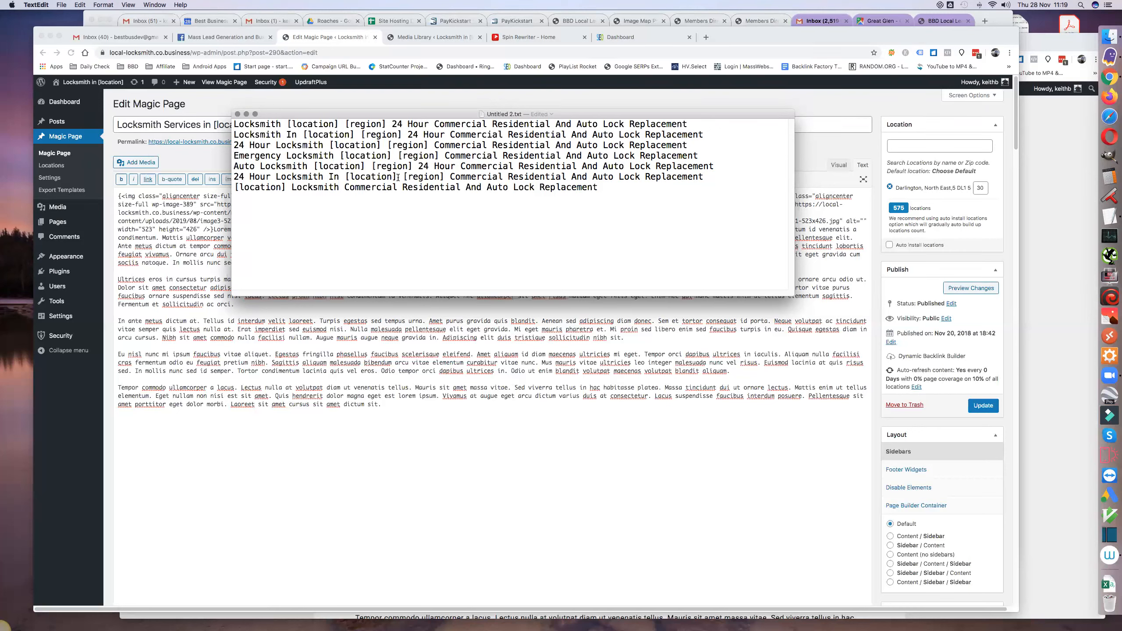
- Set the first title apart from the others with three blank lines and add the spintax {s|} directly after "Locksmith"
click(692, 124)
key(Return)
key(Return)
key(Return)
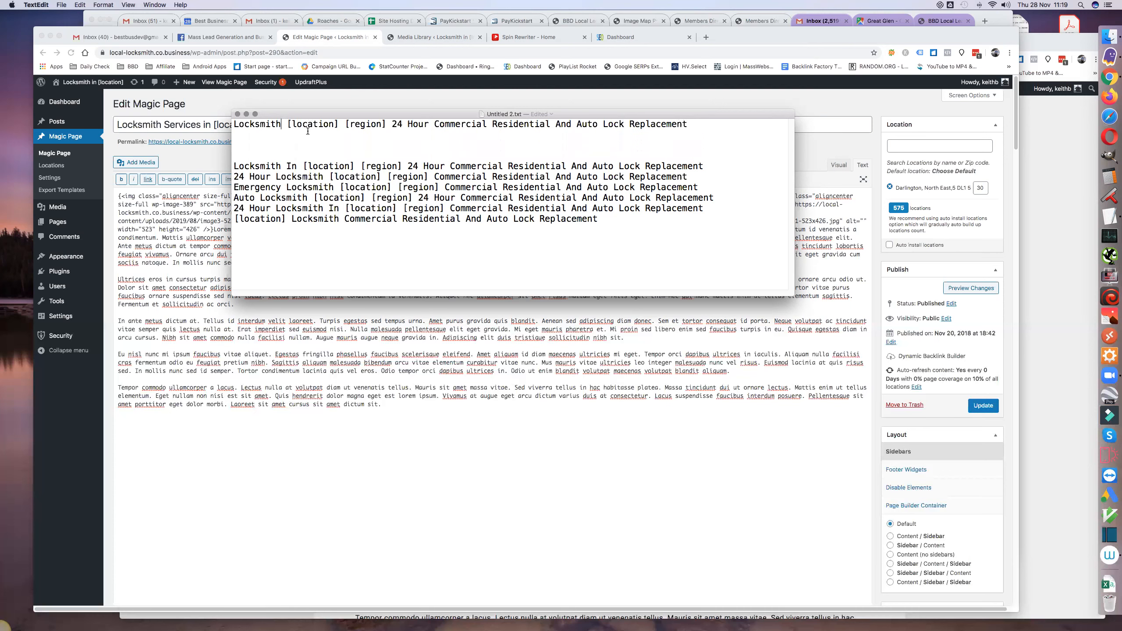
text({s|})
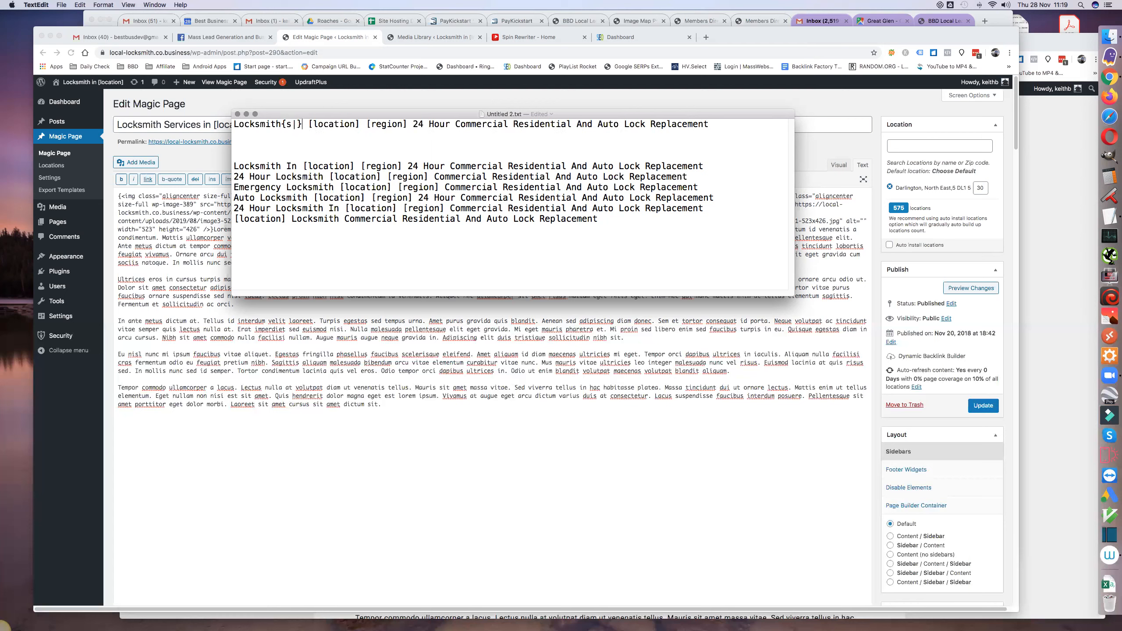
- Make the region optional in the first title by turning [region] into {[region]|}
click(371, 126)
text({s)
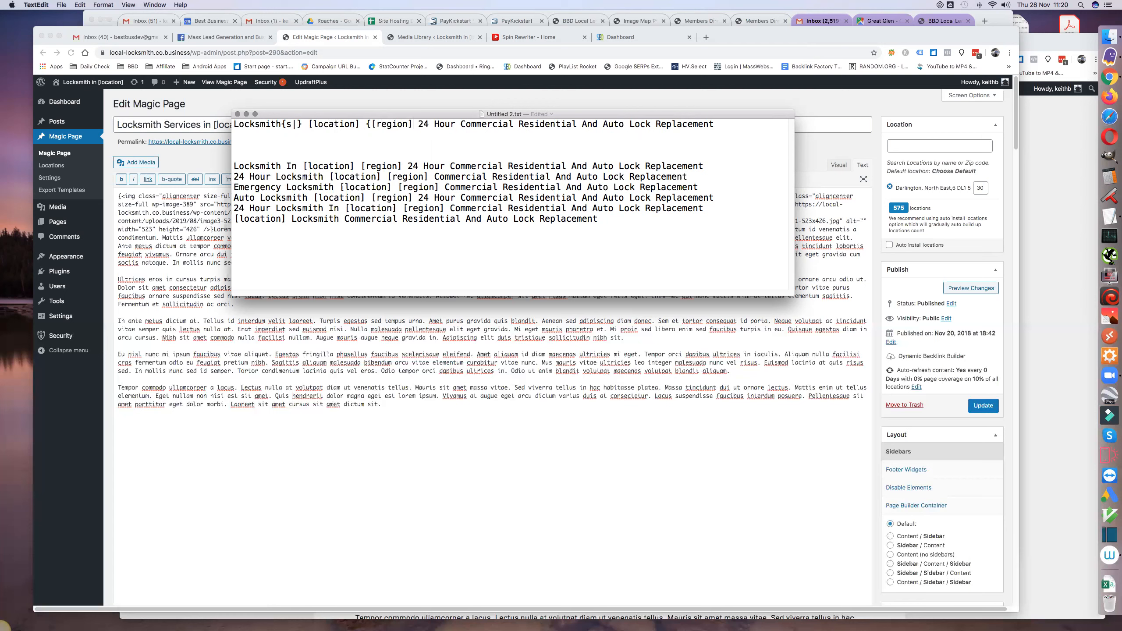
text(|})
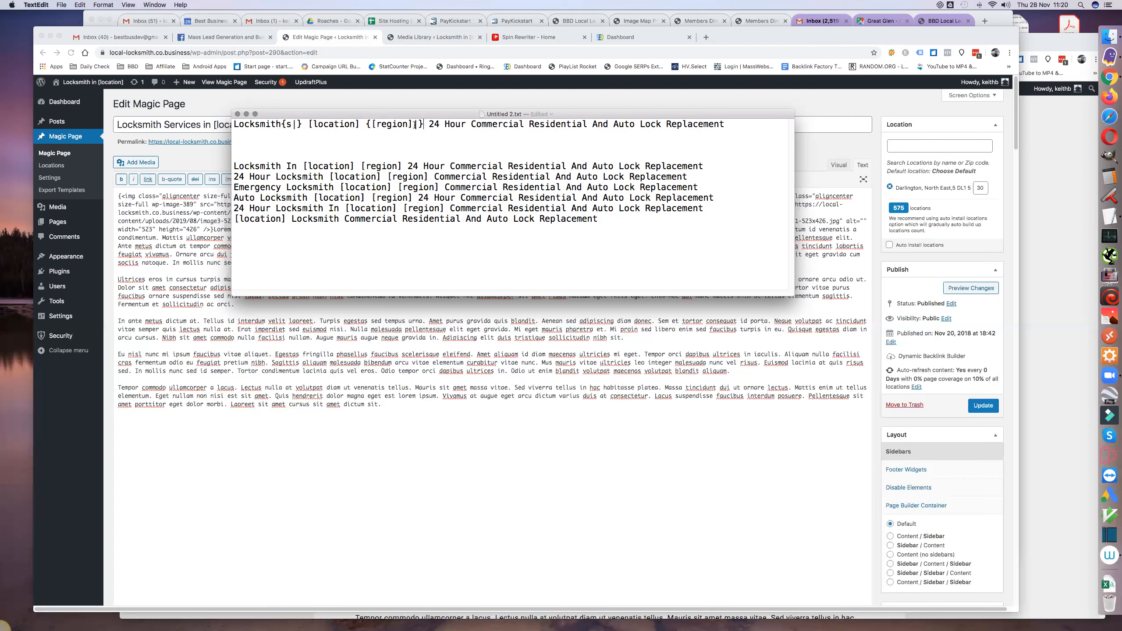
- Turn "Hour" in the first title into the spintax {Hour|Hr}
click(445, 124)
text({Hour)
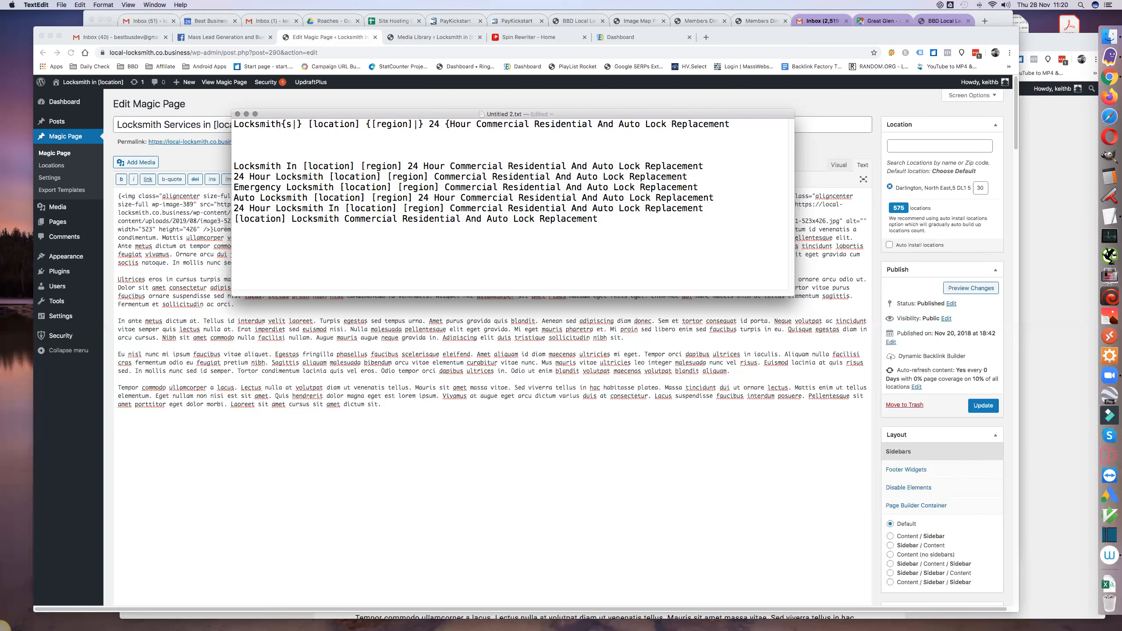
text(|)
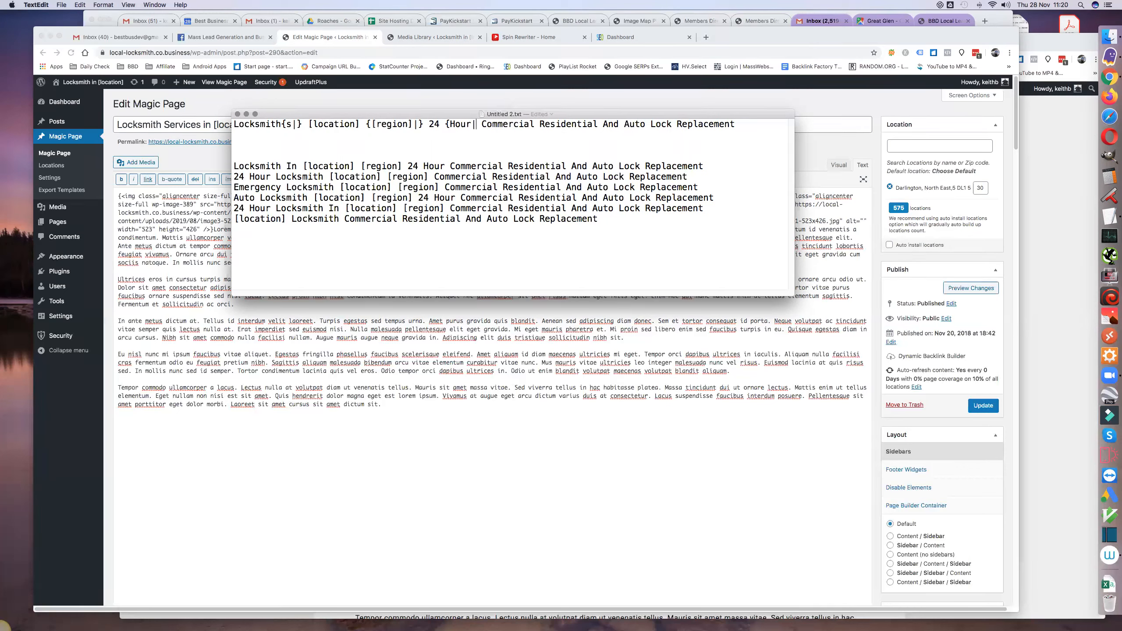
text(Hr)
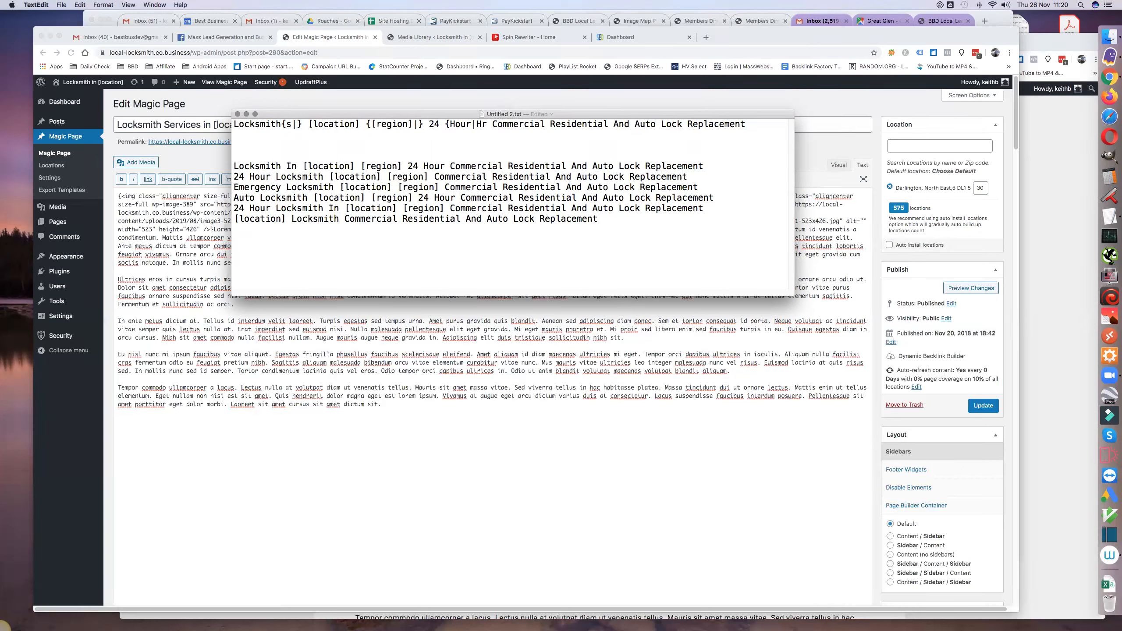
text(})
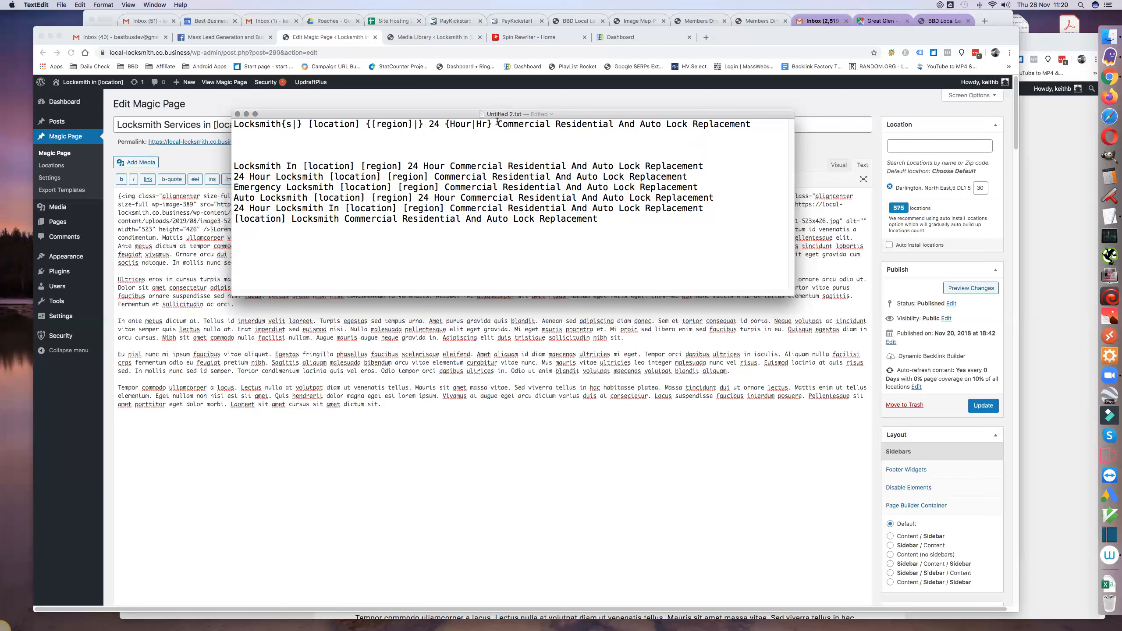
- Copy "Commercial Residential And Auto" from the first title, switch to the keyword tools dashboard in Chrome and open Rearrange Words
drag(498, 124, 661, 122)
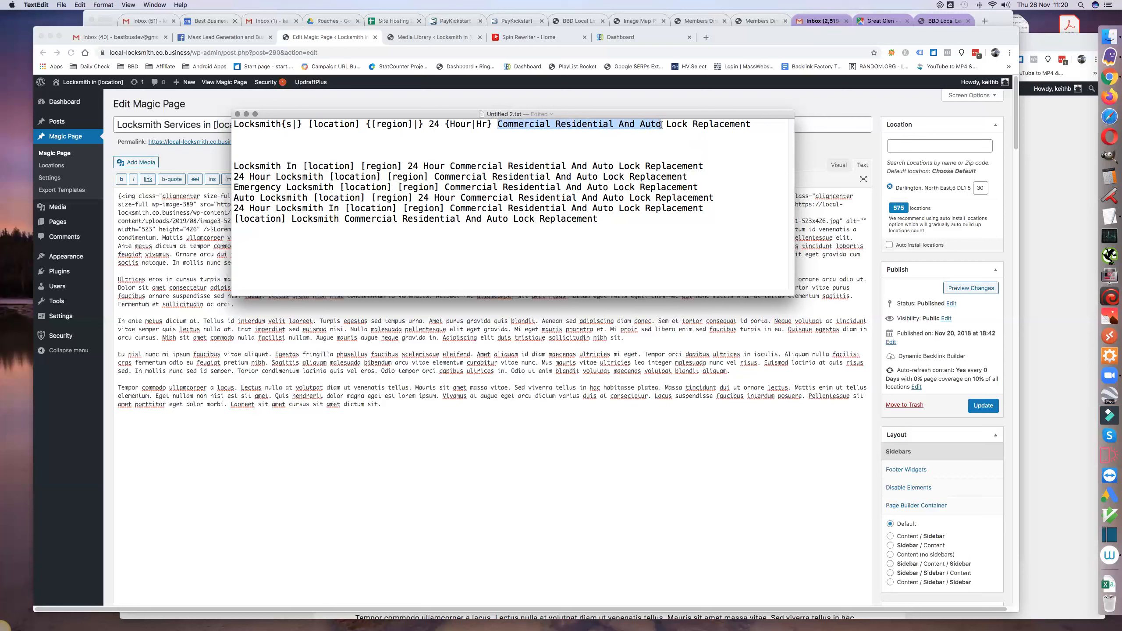
key(super+c)
click(627, 36)
scroll(645, 367, down, 10)
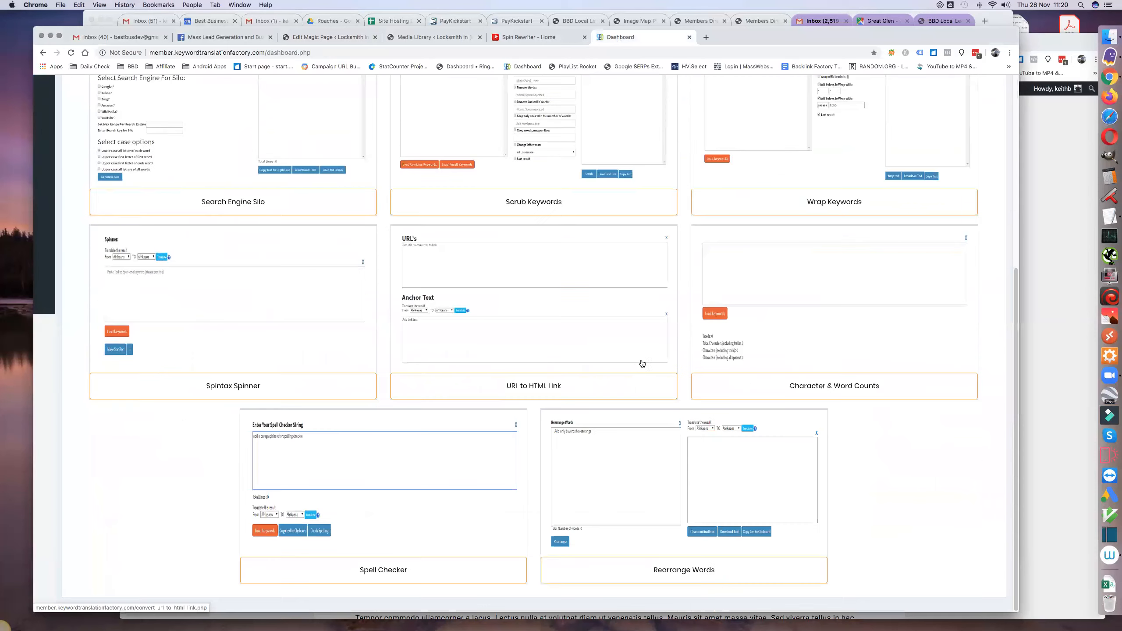
click(677, 569)
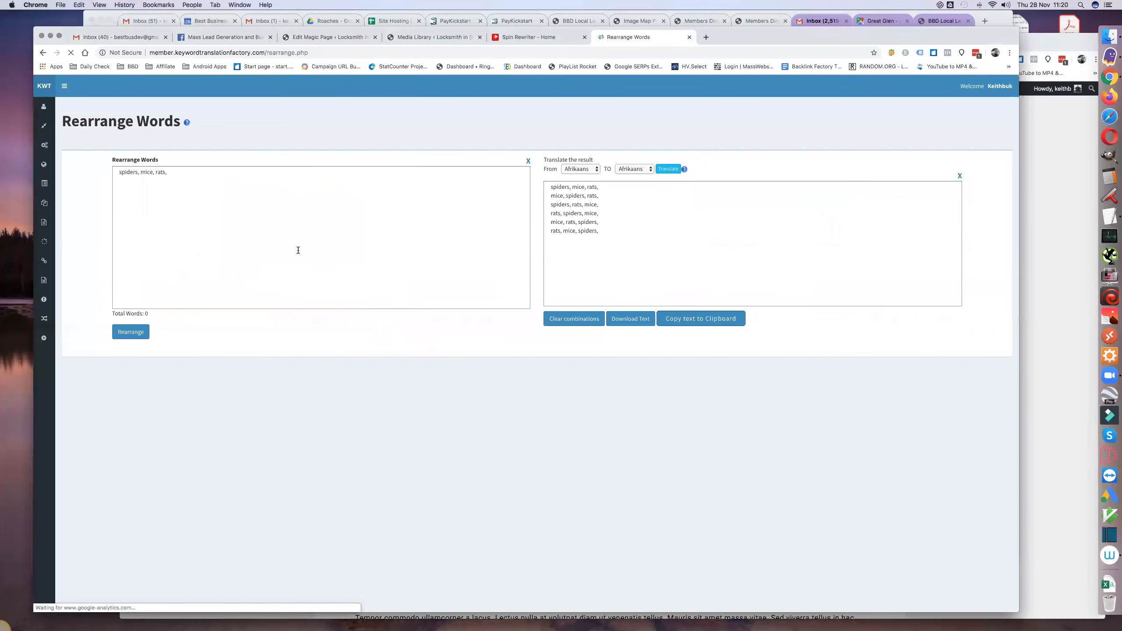
- Replace the sample words with "Commercial Residential Auto", leaving out "And", and generate all their rearrangements
click(298, 250)
triple_click(176, 172)
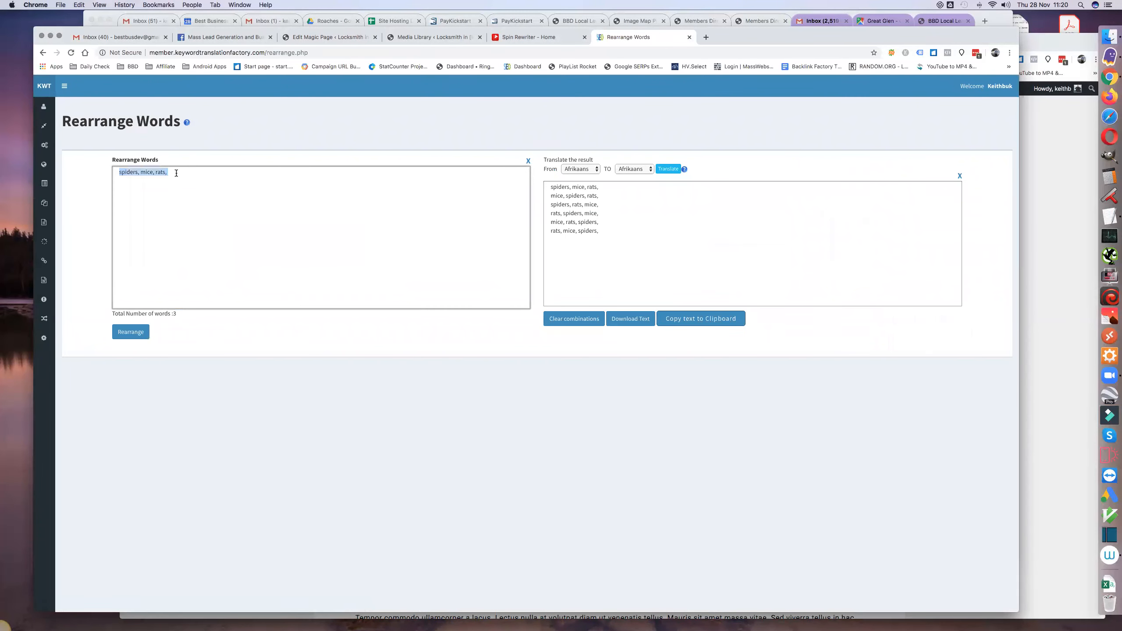
key(super+v)
double_click(186, 171)
key(BackSpace)
click(135, 334)
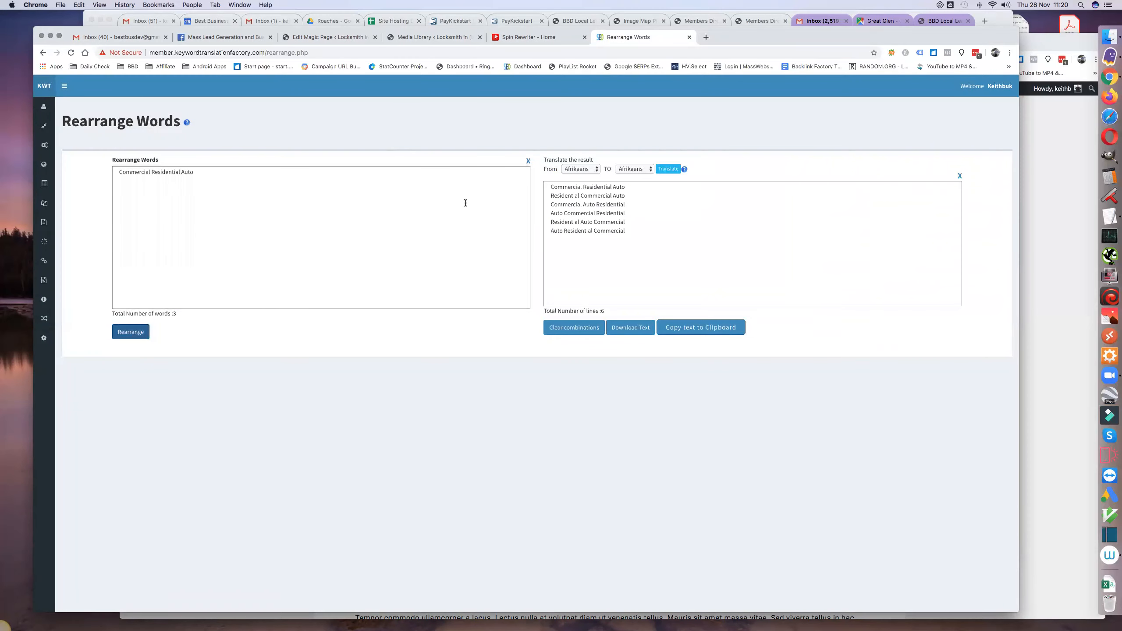
- Copy the six rearranged word combinations into the Spintax Spinner's source text, replacing the sample lines there
drag(549, 186, 550, 239)
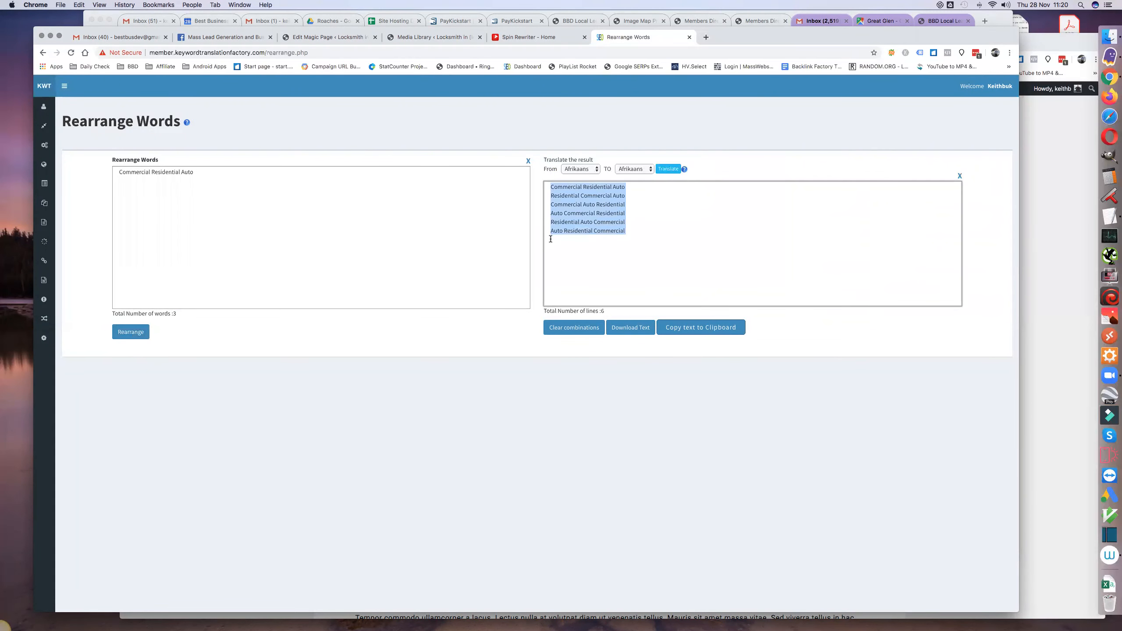
click(43, 242)
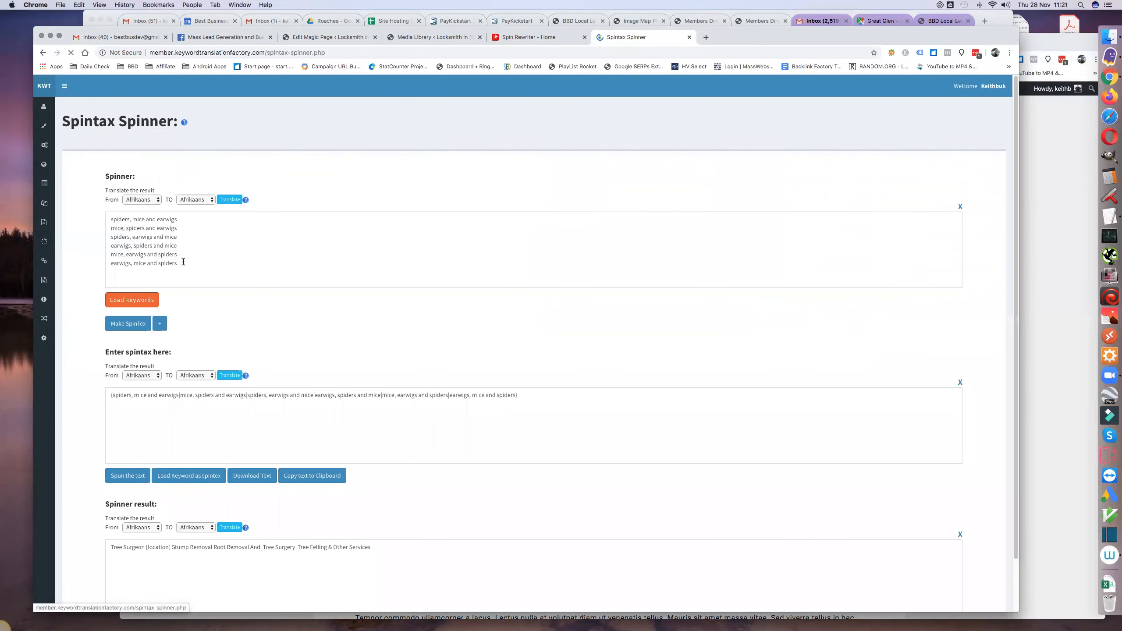
drag(177, 264, 102, 217)
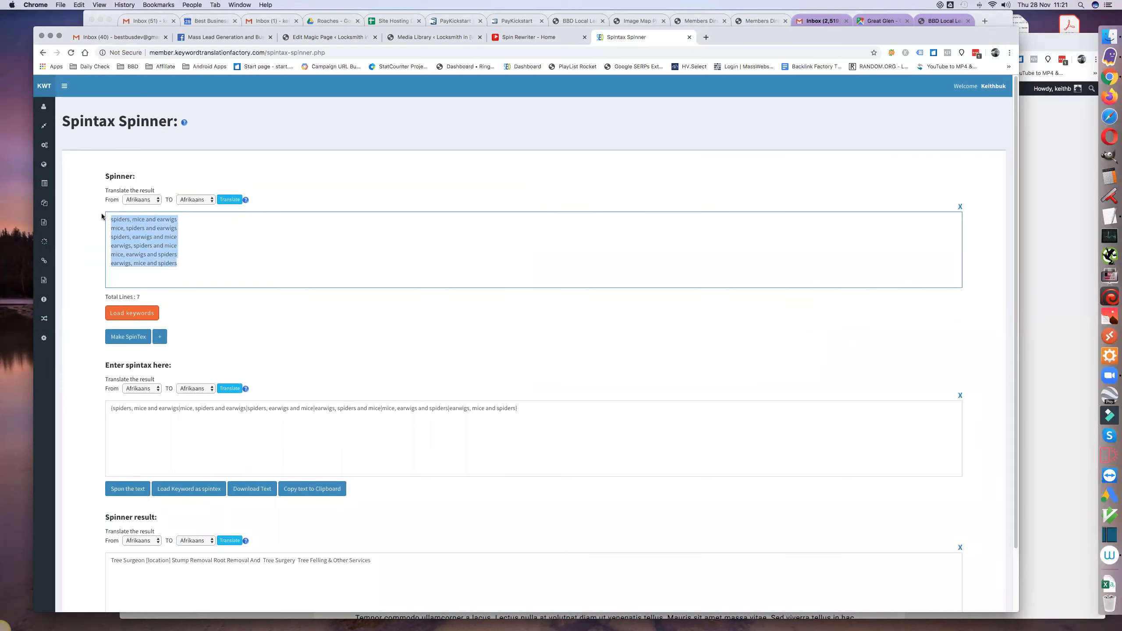
key(super+v)
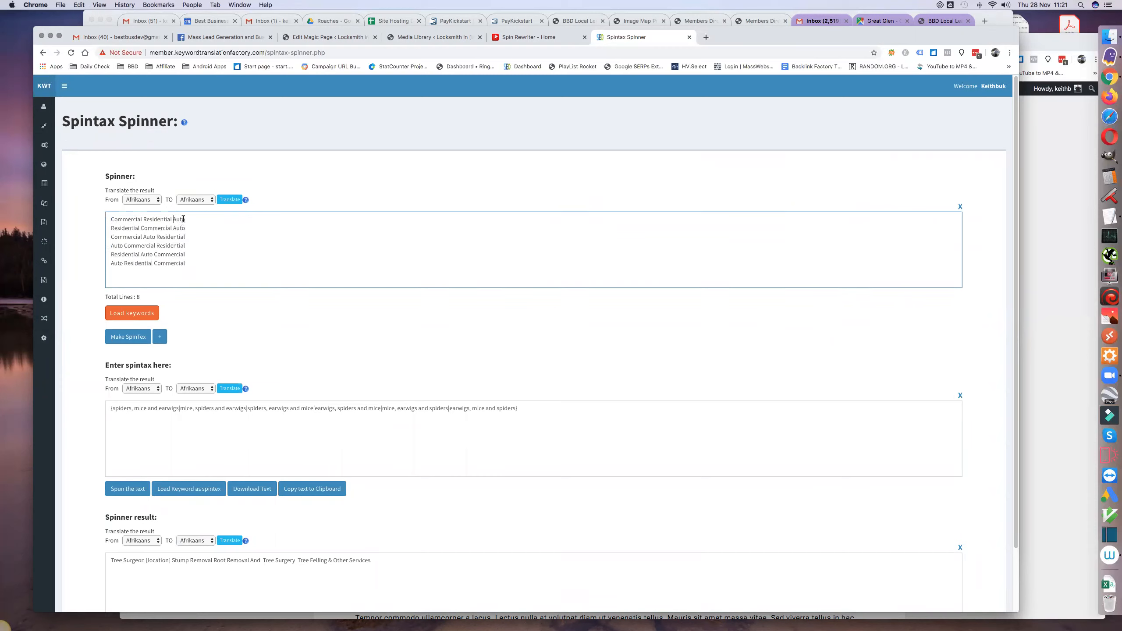
- Insert "And" before the last word in each of the six combinations in the spinner text
text(And)
double_click(178, 219)
click(173, 218)
drag(172, 218, 183, 219)
click(172, 229)
key(super+v)
click(157, 236)
key(super+v)
click(154, 245)
key(super+v)
click(152, 254)
key(super+v)
click(153, 262)
key(super+v)
- Clear the old spintax, generate new spintax from the six combinations and select the resulting string
click(959, 394)
click(123, 336)
drag(111, 417, 641, 414)
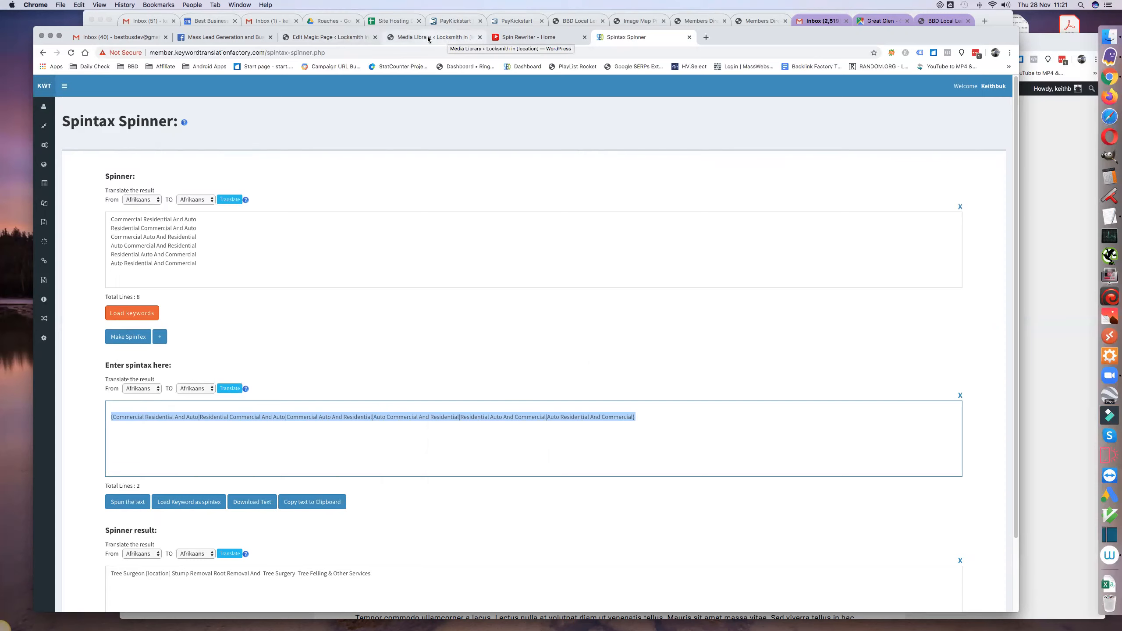
- Switch to the TextEdit titles, replace the first title's "Commercial Residential And Auto" with the copied spintax, and make its first "And" {And|&}
click(1108, 216)
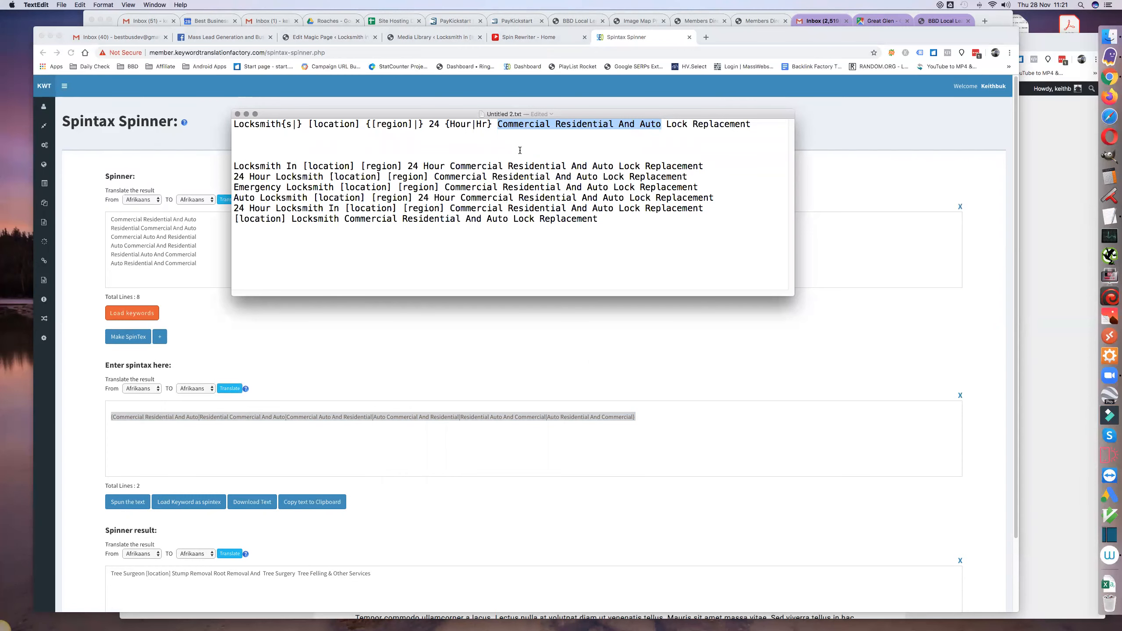
key(super+v)
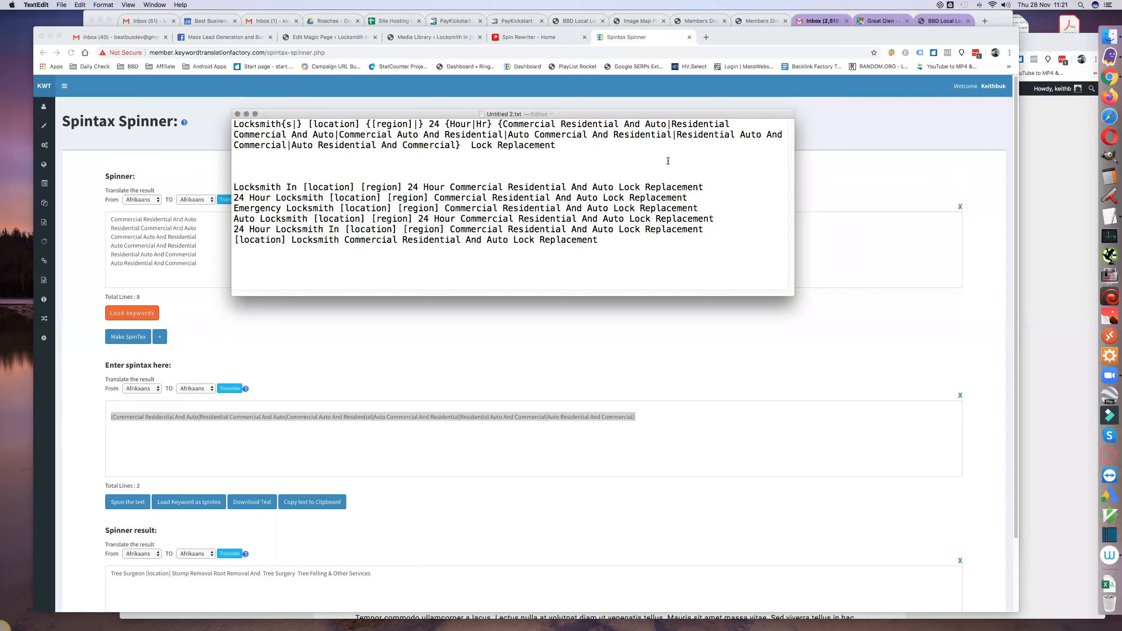
text({And|&)
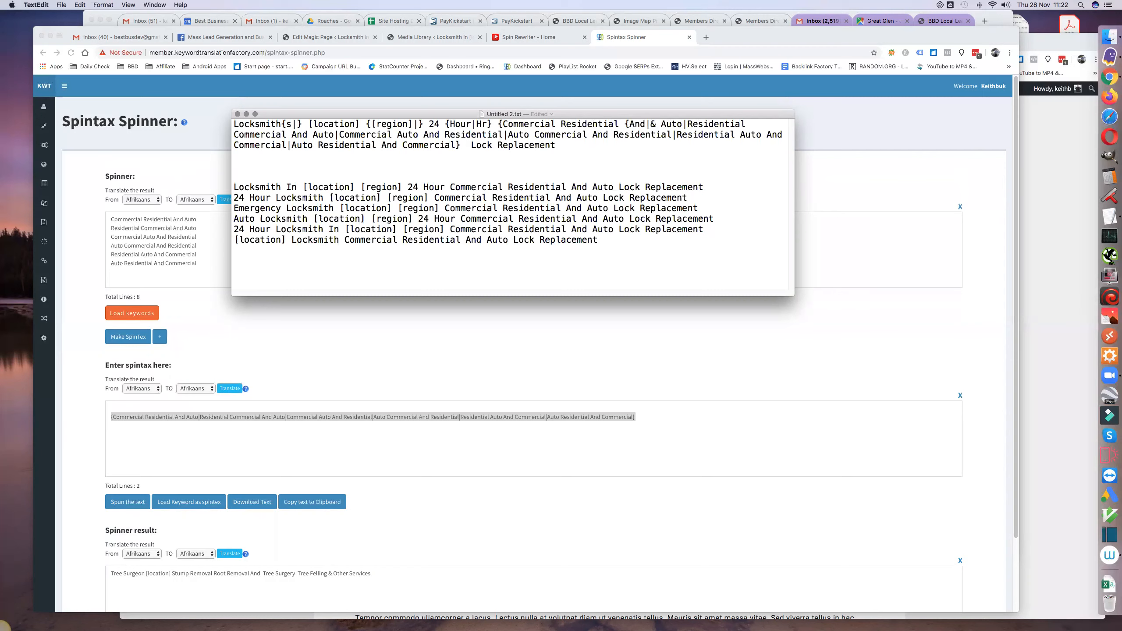
text(})
- Copy {And|&} over the remaining "And" words in the first title's service combinations
drag(625, 125, 659, 125)
key(super+c)
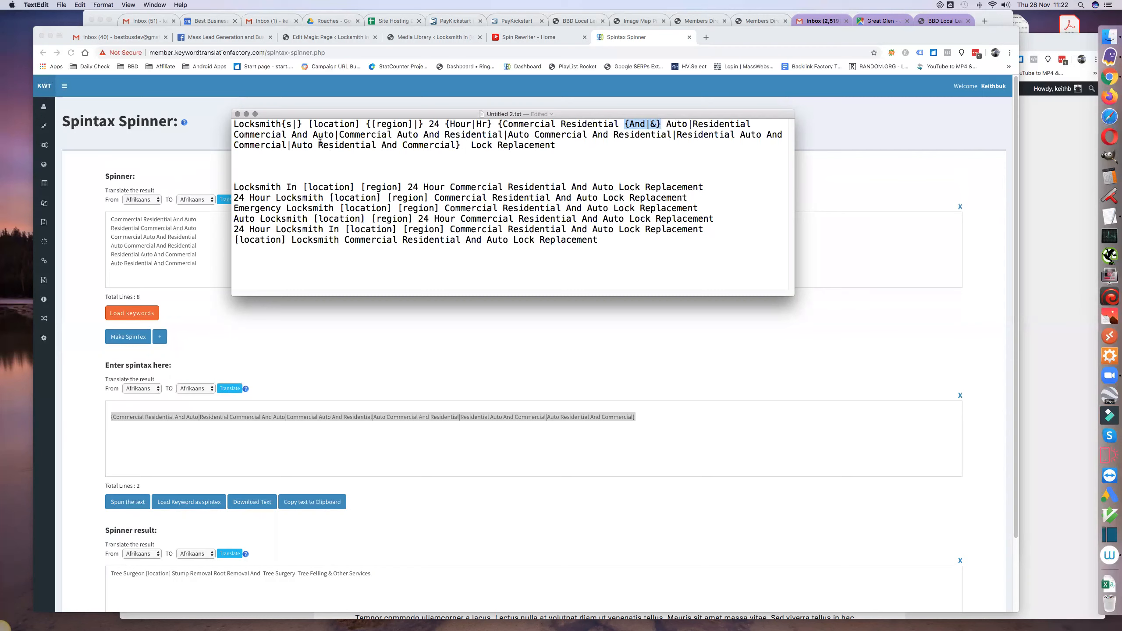
double_click(301, 134)
key(super+v)
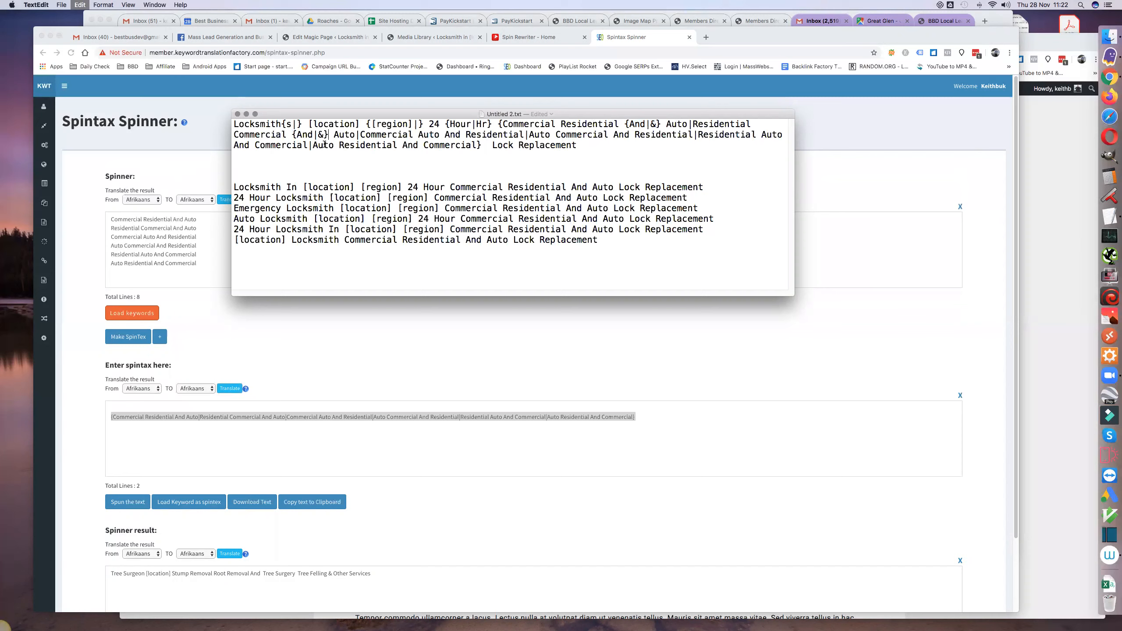
double_click(450, 135)
key(super+v)
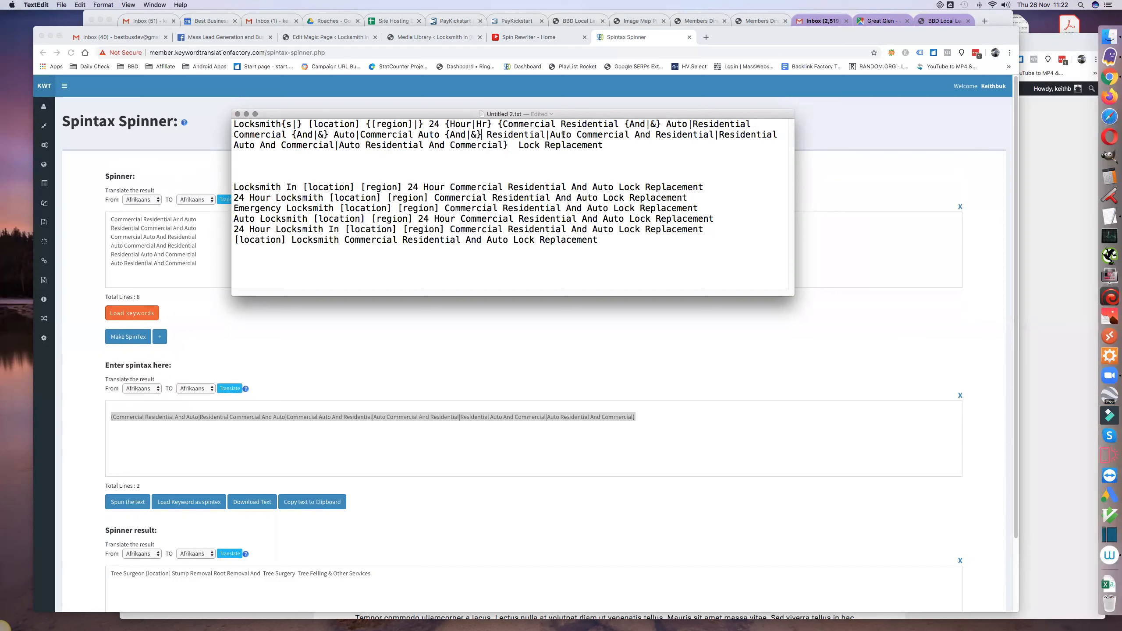
double_click(642, 134)
key(super+v)
double_click(307, 147)
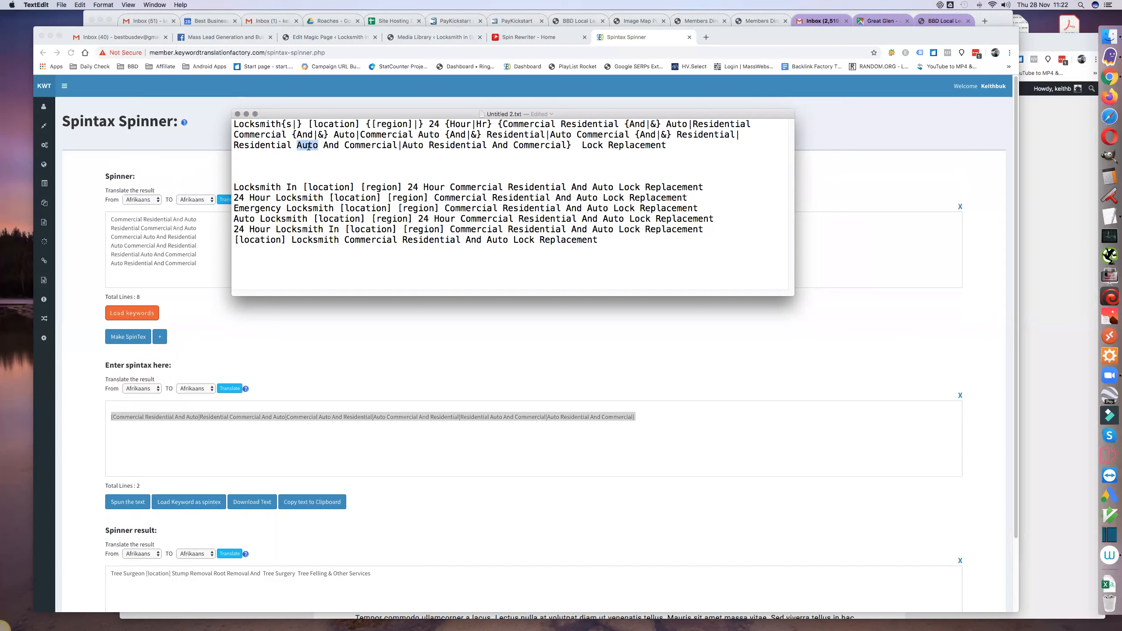
double_click(331, 145)
key(super+v)
double_click(517, 146)
key(super+v)
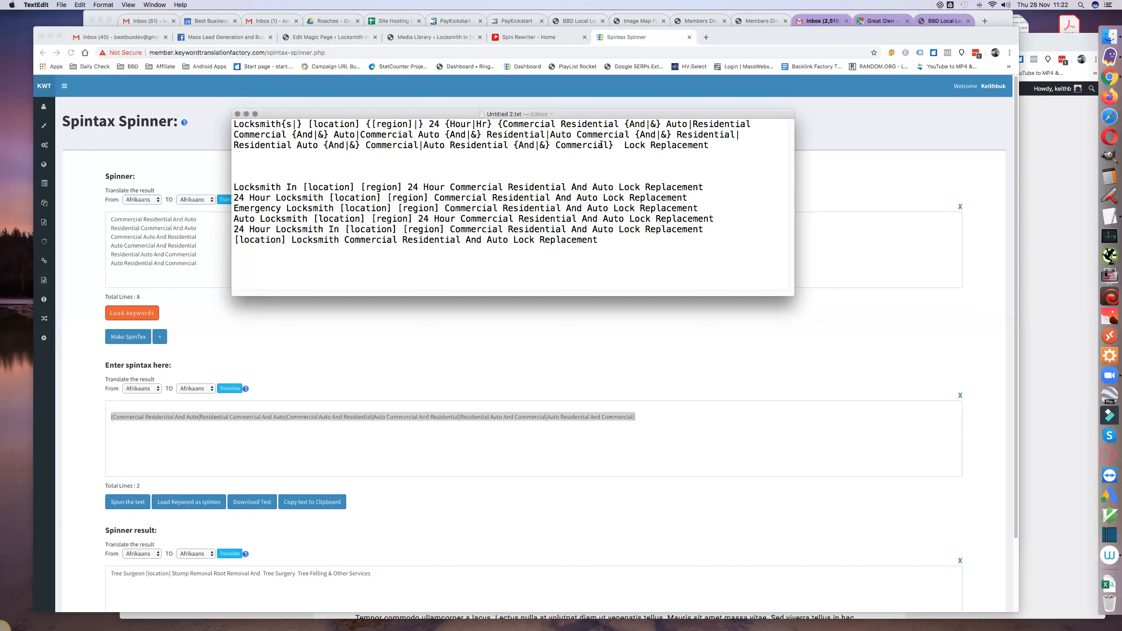
- Change the ending of the first title to Lock{s|} {Replacement|Replaced}
click(644, 145)
text({s})
key(Left)
text(|)
text({)
text(Replace)
text(d)
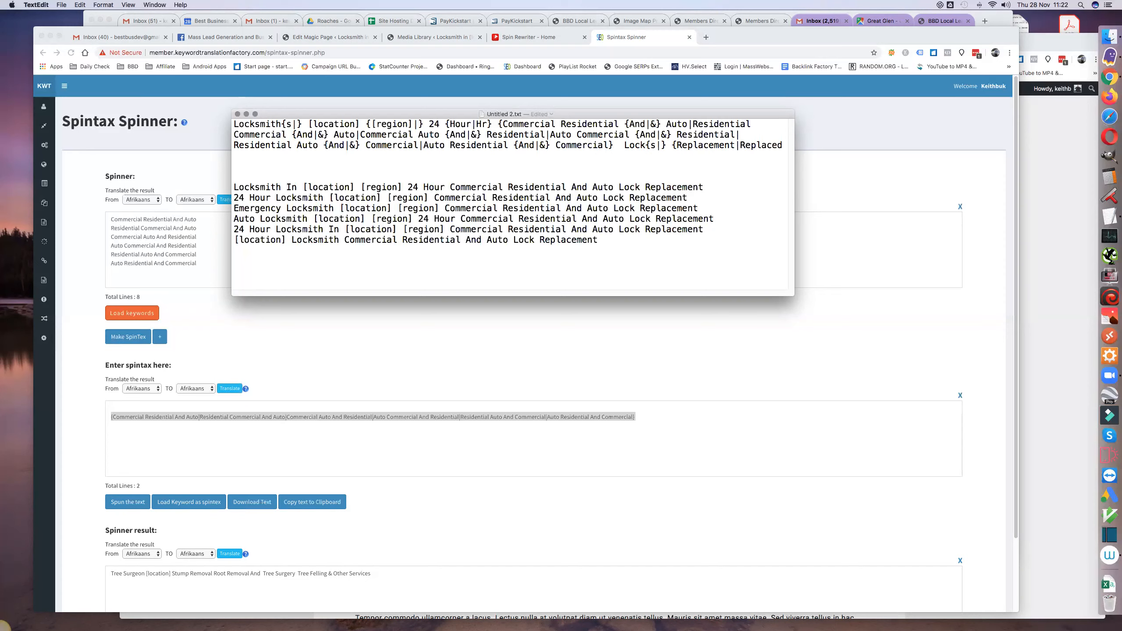
text(})
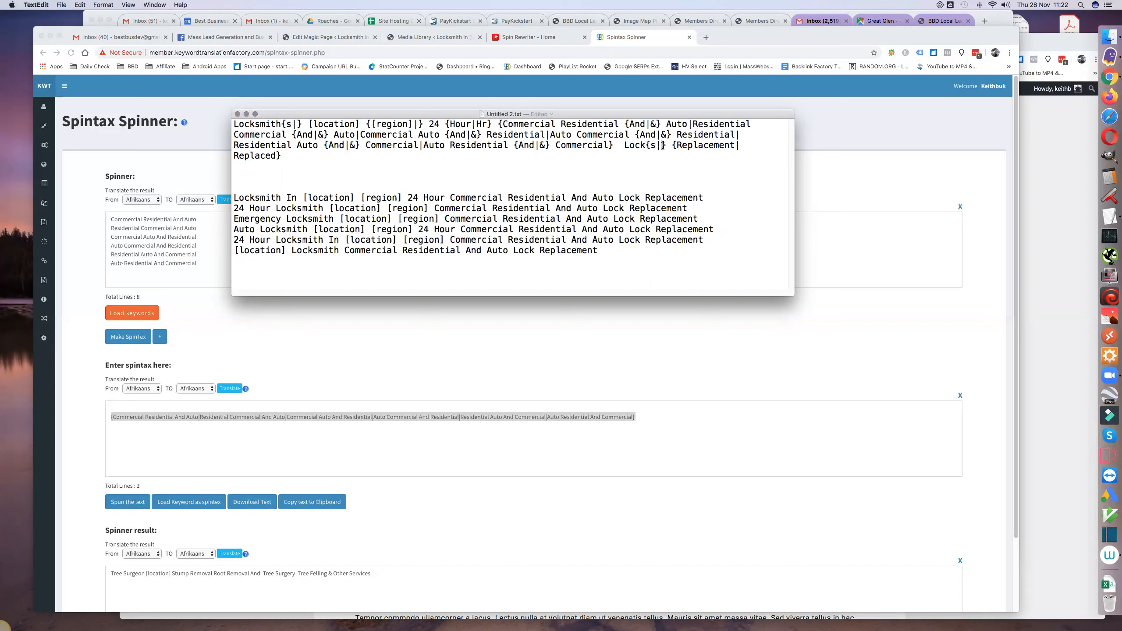
- Fill the empty options after Lock and [region] in the first title with the placeholder x
text(x)
click(417, 124)
text(x)
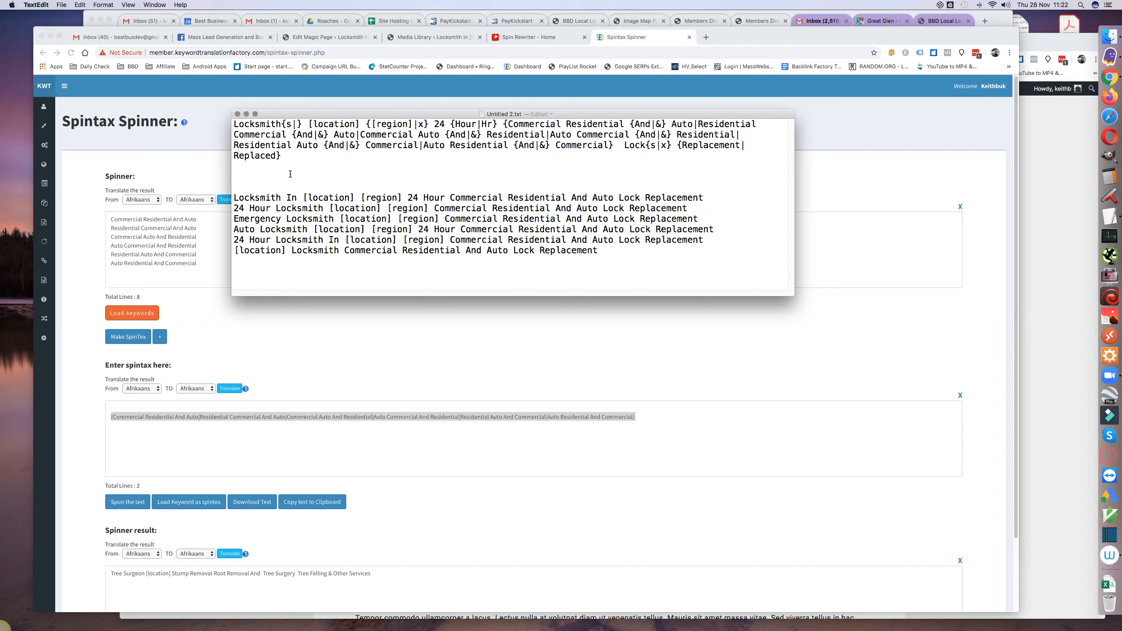
- Copy the first title's full spintax into checkspintax.com in a new Chrome tab and check it
drag(283, 156, 221, 123)
key(super+c)
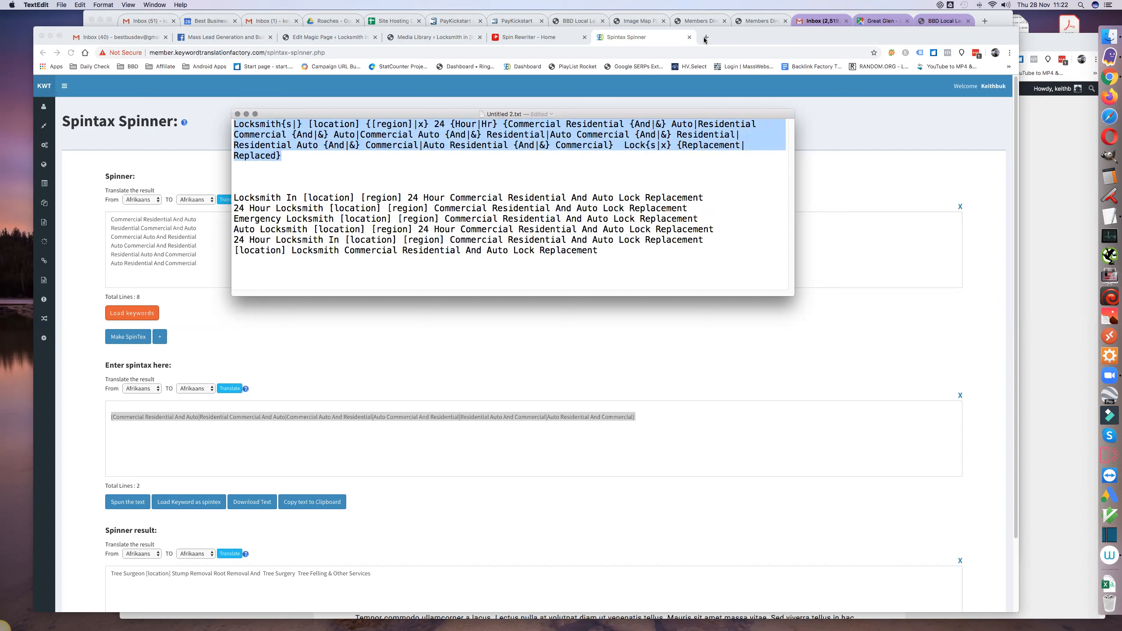
click(528, 56)
key(super+t)
text(check)
key(Return)
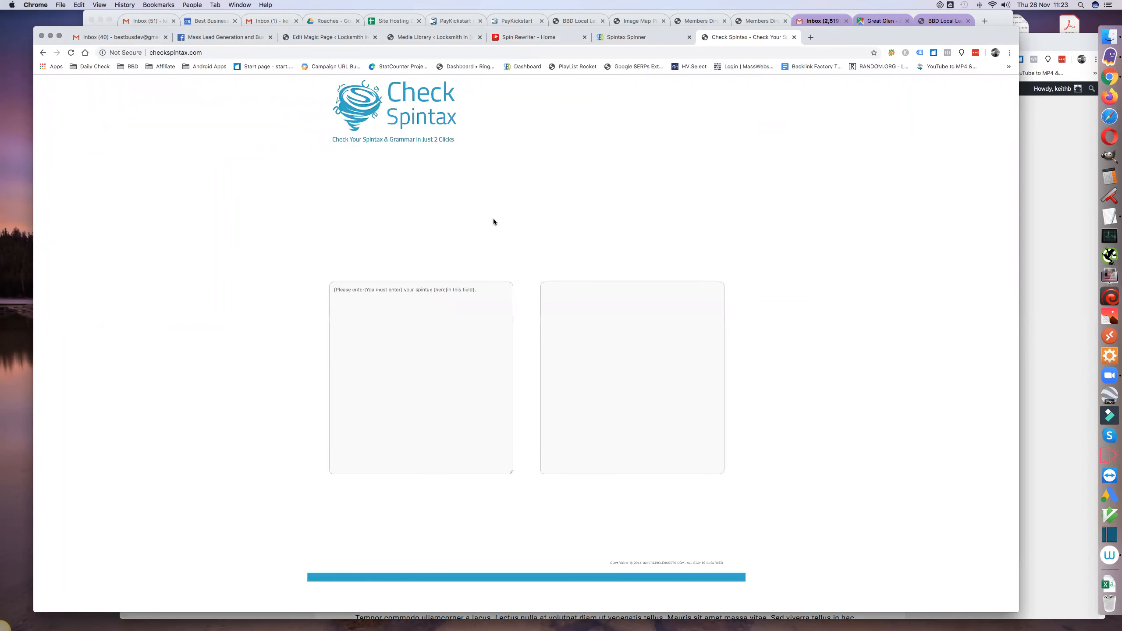
click(338, 290)
key(super+v)
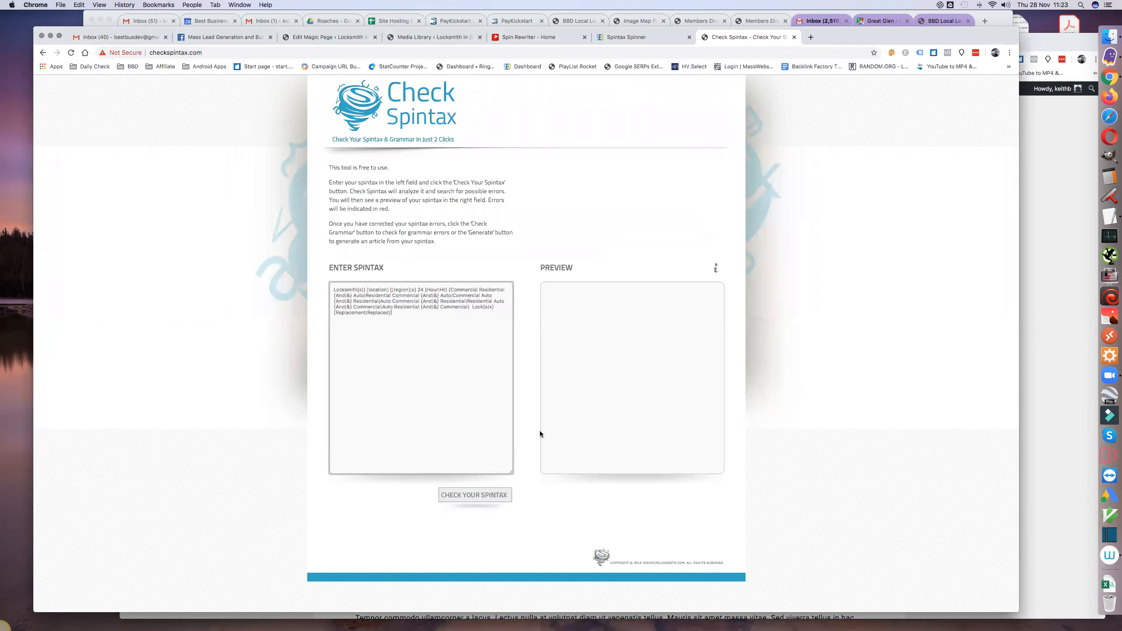
click(486, 495)
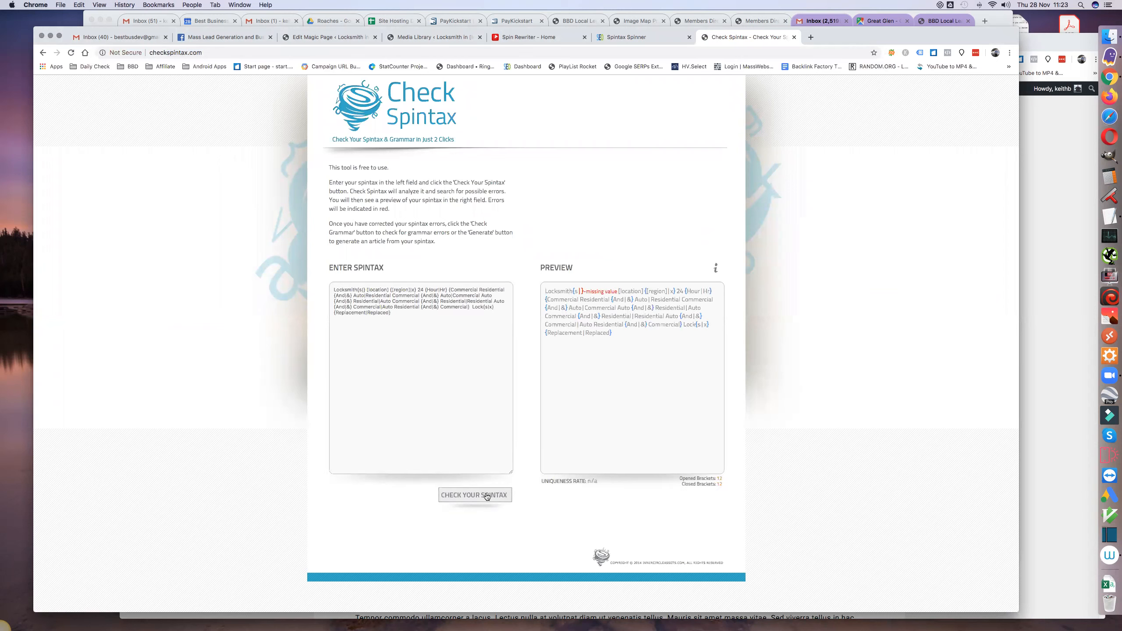
- Add x as the missing option in the checker's Locksmith{s|} spintax and check the spintax again
click(364, 289)
text(x)
click(479, 496)
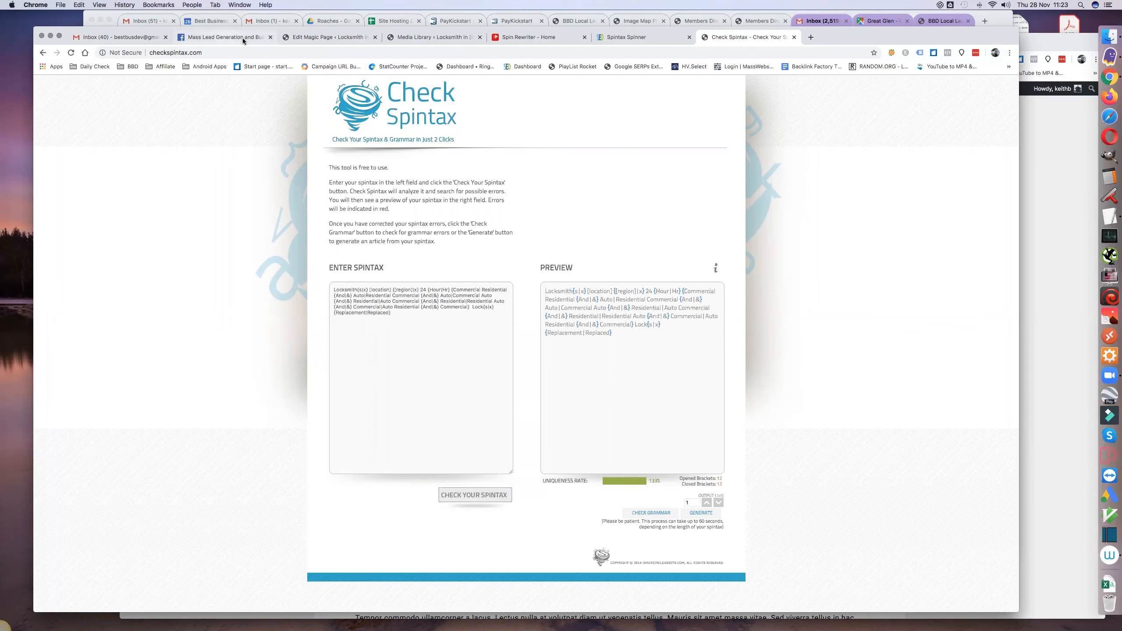
- Return to the TextEdit titles, remove the x placeholders from the first title's region and Lock options, and delete one blank line below it
click(1105, 214)
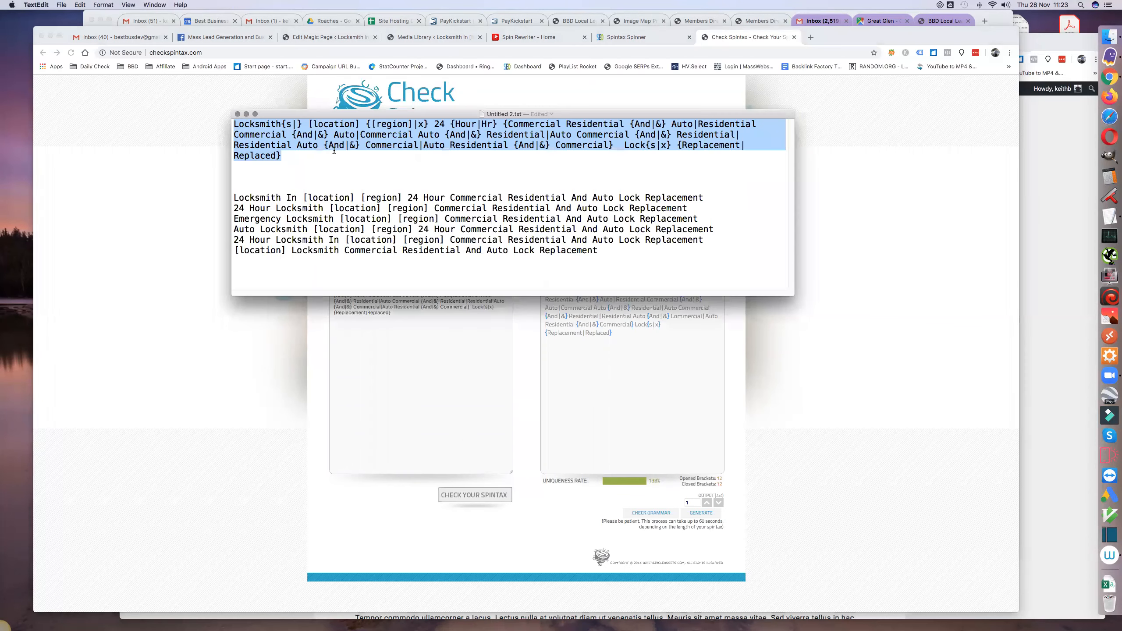
click(327, 150)
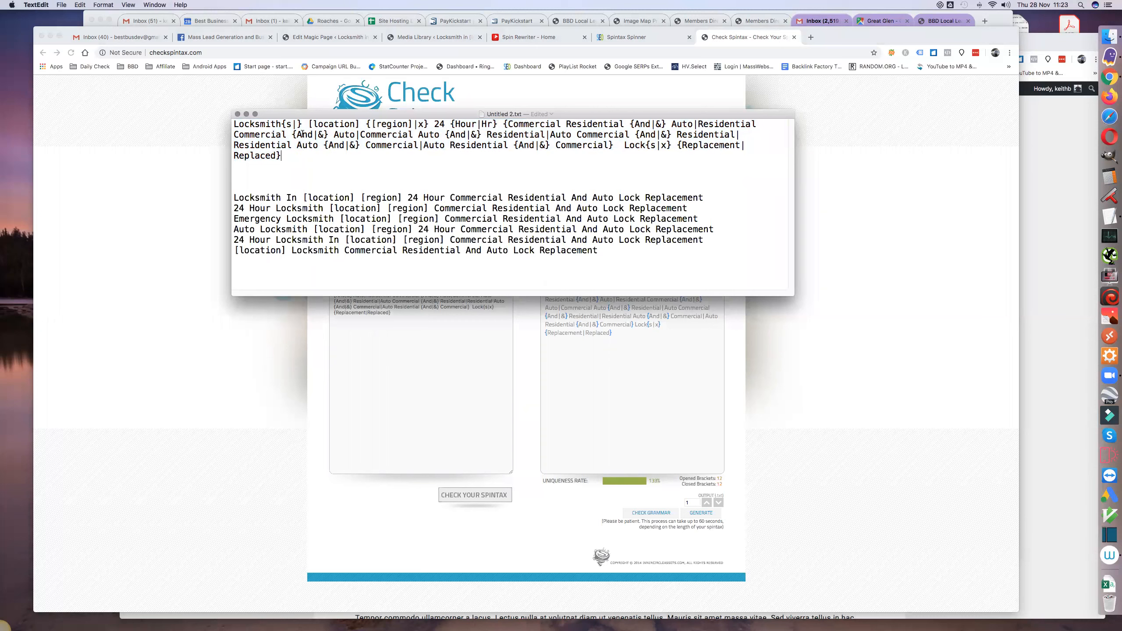
click(426, 124)
key(BackSpace)
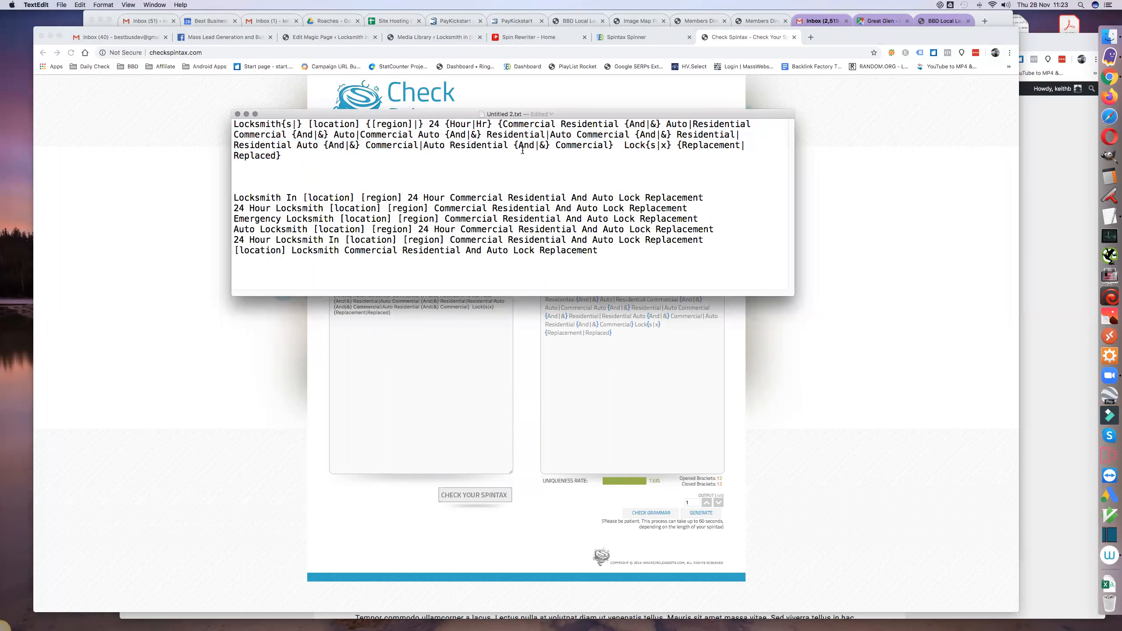
click(667, 146)
key(BackSpace)
key(BackSpace)
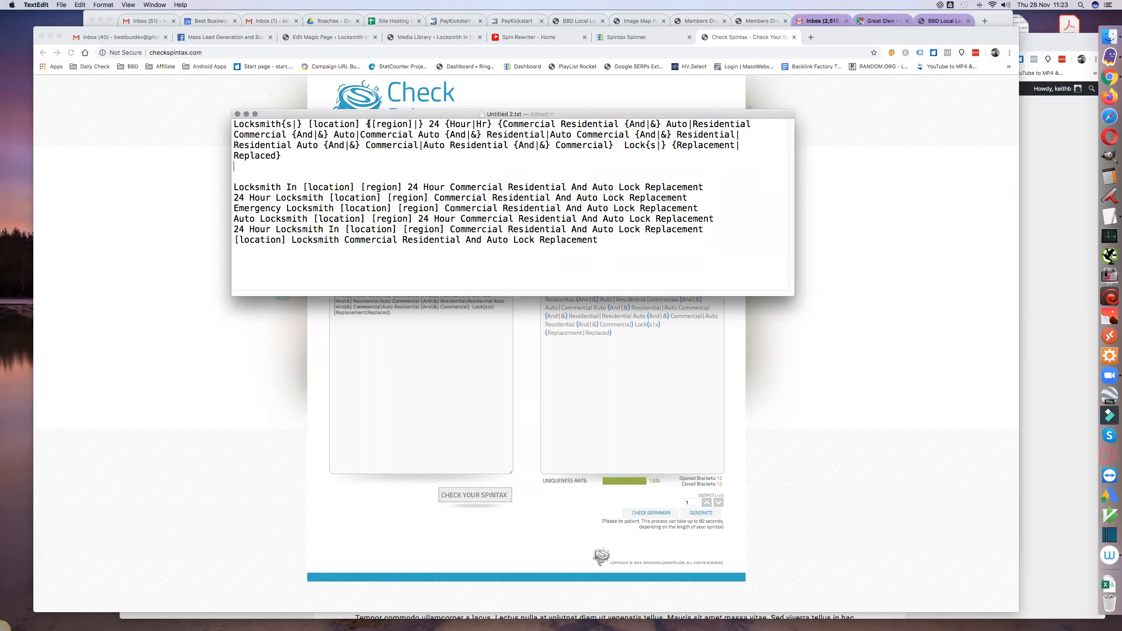
- Replace "24 Hour Commercial Residential And Auto Lock Replacement" in the second title with the first title's spintax from {[region]|} to the end
drag(368, 124, 418, 124)
drag(418, 124, 294, 154)
key(super+c)
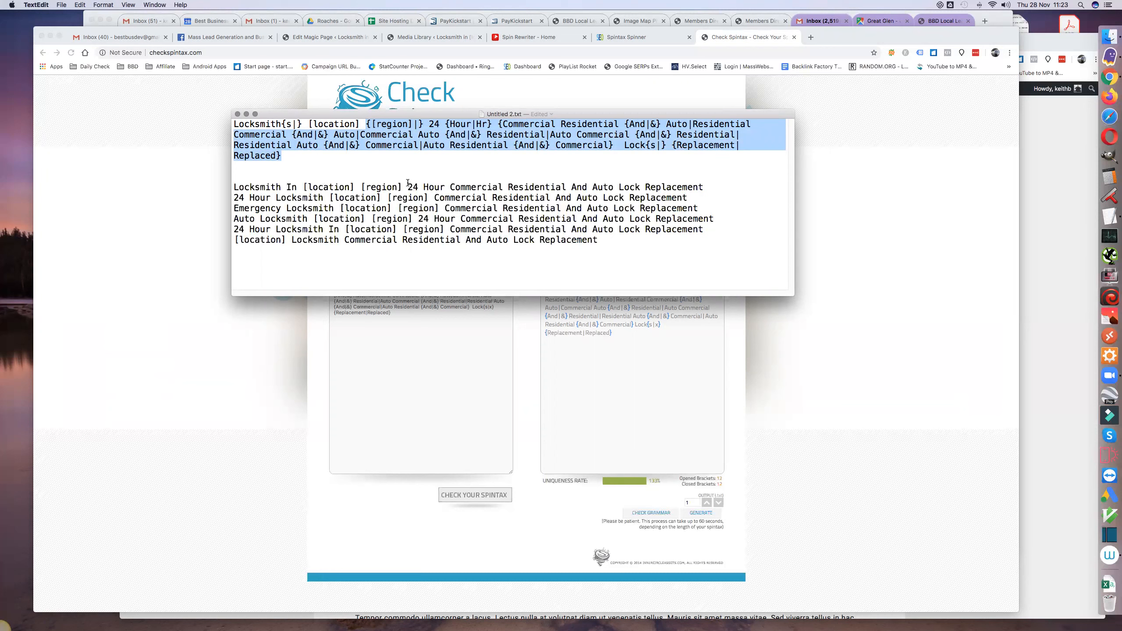
drag(408, 186, 437, 187)
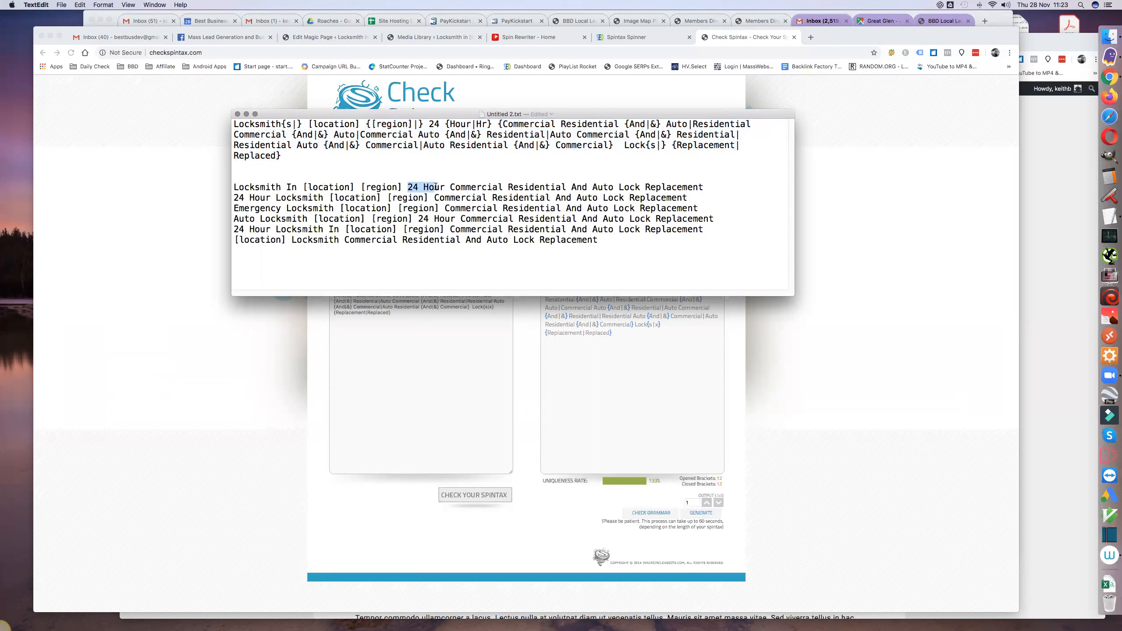
click(407, 181)
drag(409, 186, 701, 187)
key(super+v)
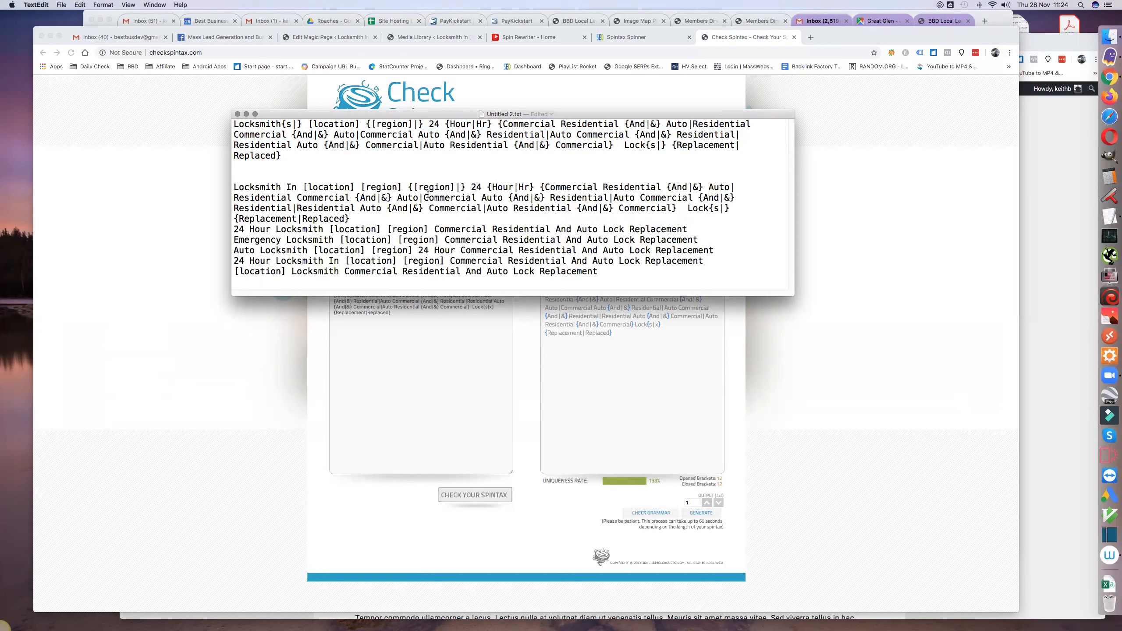
- Move "24 {Hour|Hr}" in the second title to just before Lock{s|}, and add a blank line below that title
drag(467, 186, 541, 193)
key(super+c)
key(BackSpace)
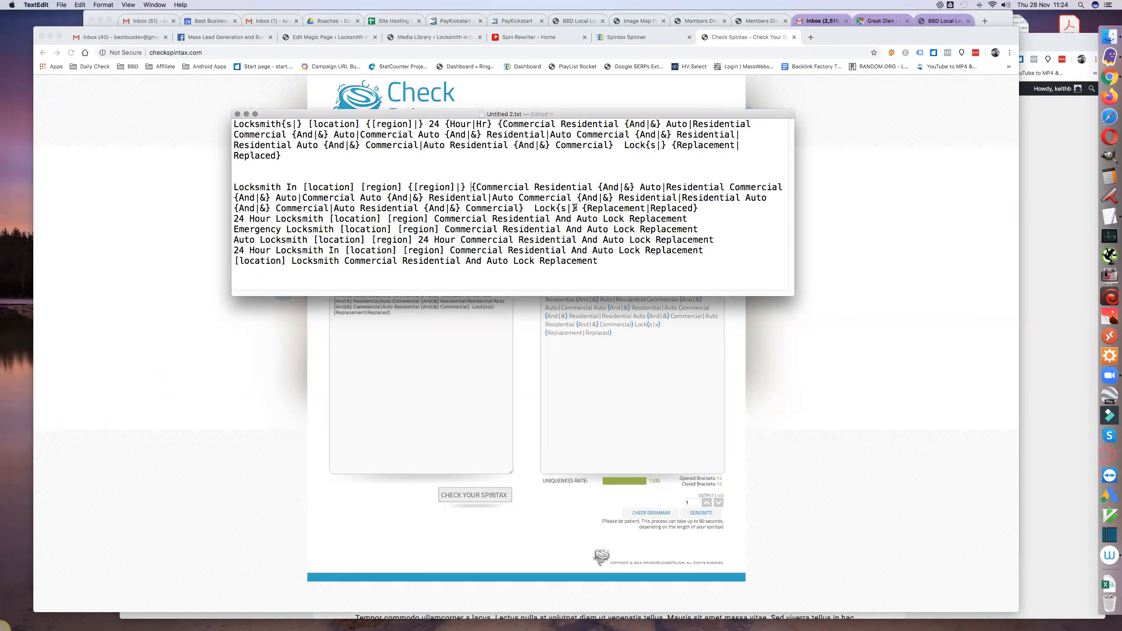
click(526, 208)
key(super+v)
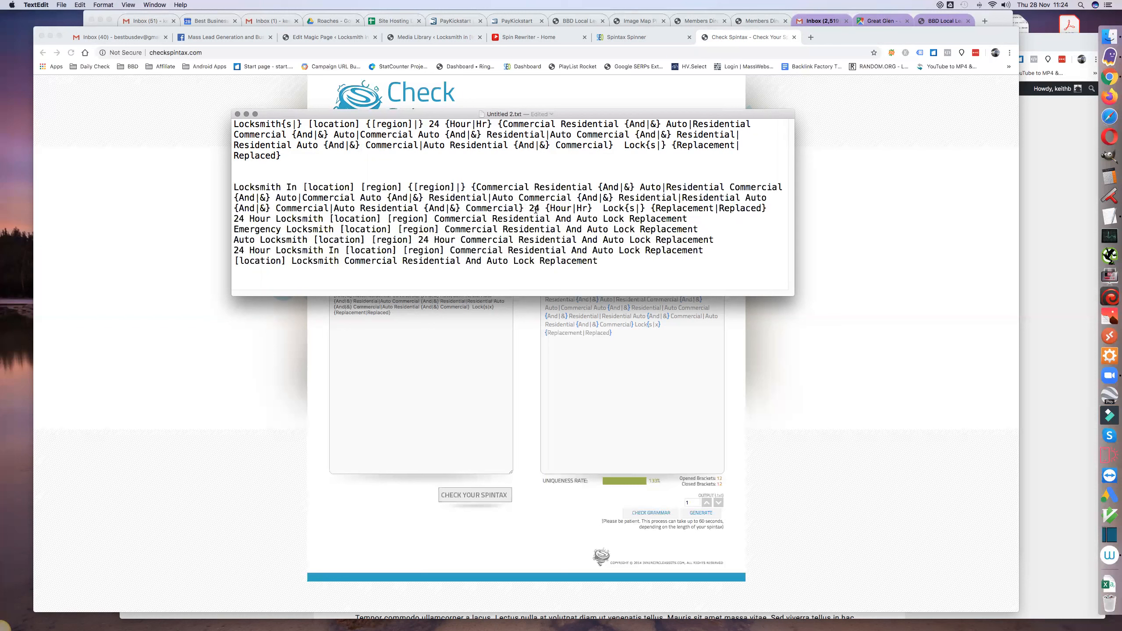
click(772, 207)
key(Return)
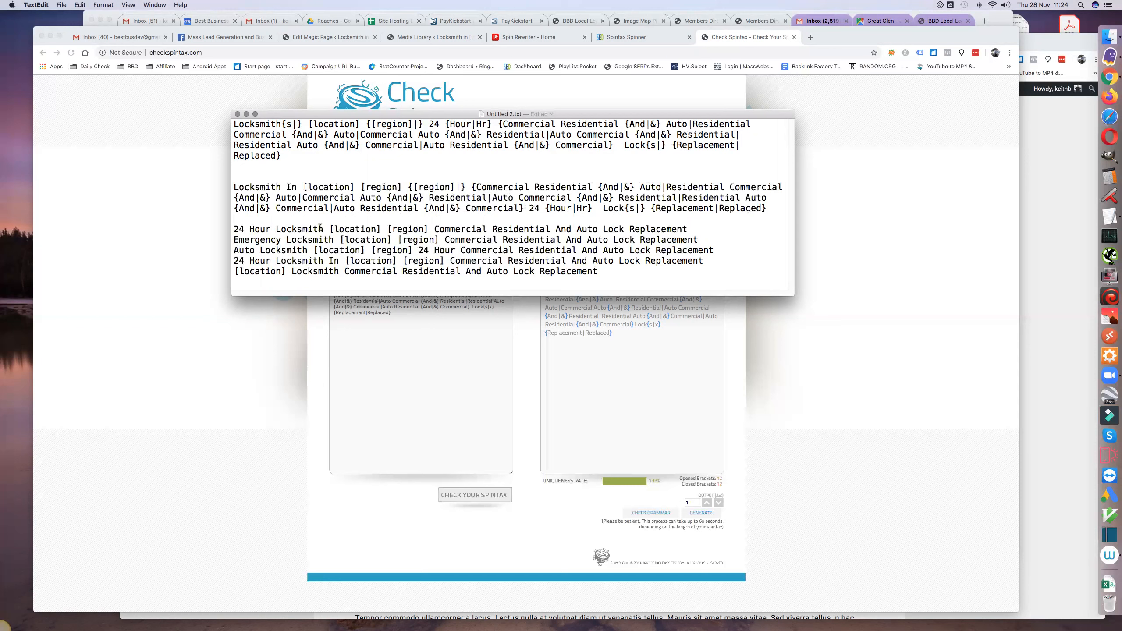
- Delete "Commercial Residential And Auto Lock Replacement" from the third title and replace its "24 Hour" with "24 {Hour|Hr}"
drag(435, 228, 687, 228)
key(BackSpace)
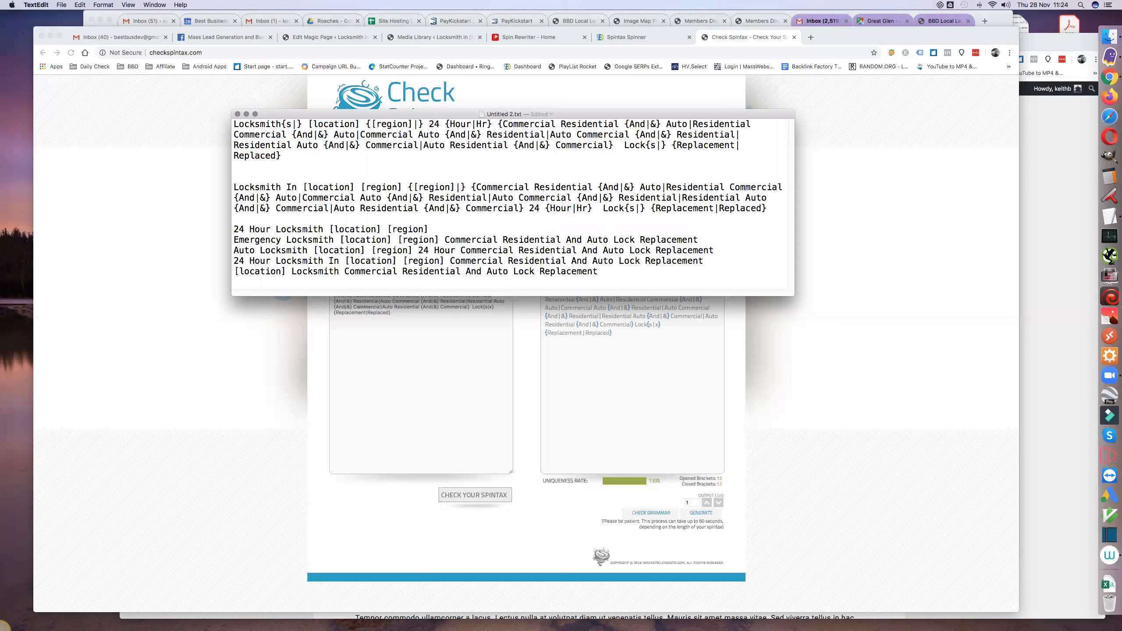
drag(529, 208, 592, 208)
key(super+c)
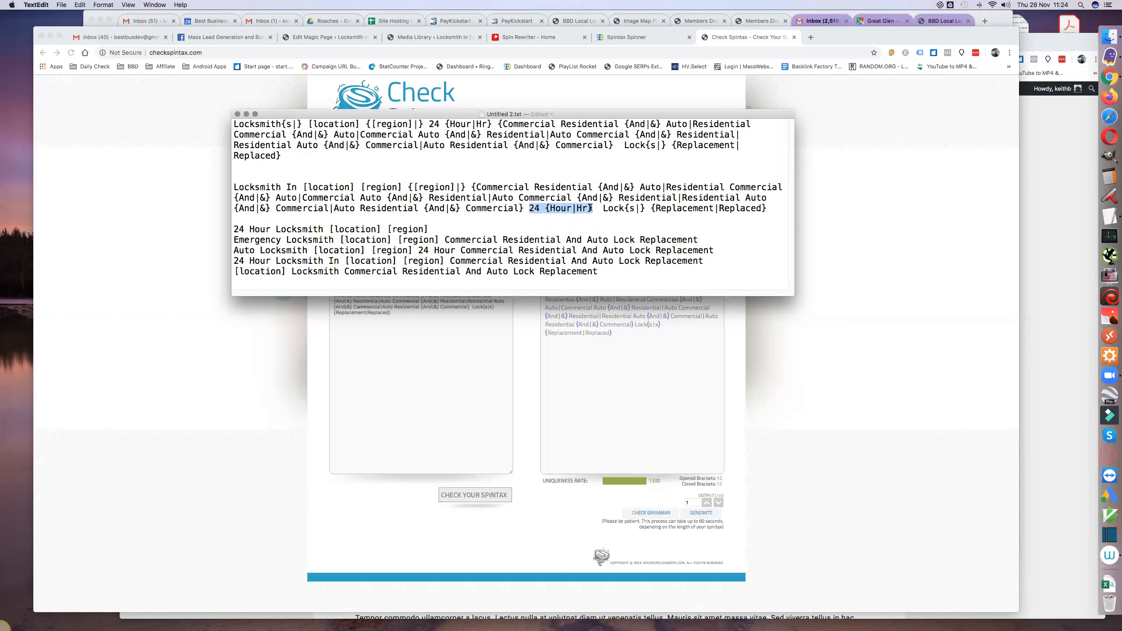
drag(233, 229, 268, 227)
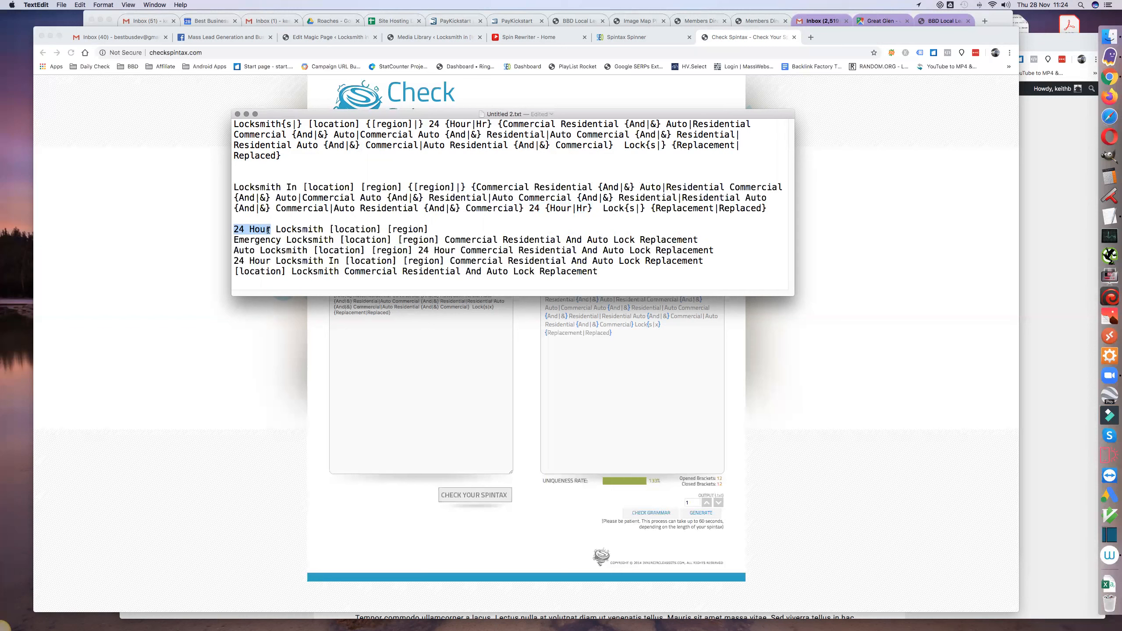
key(super+v)
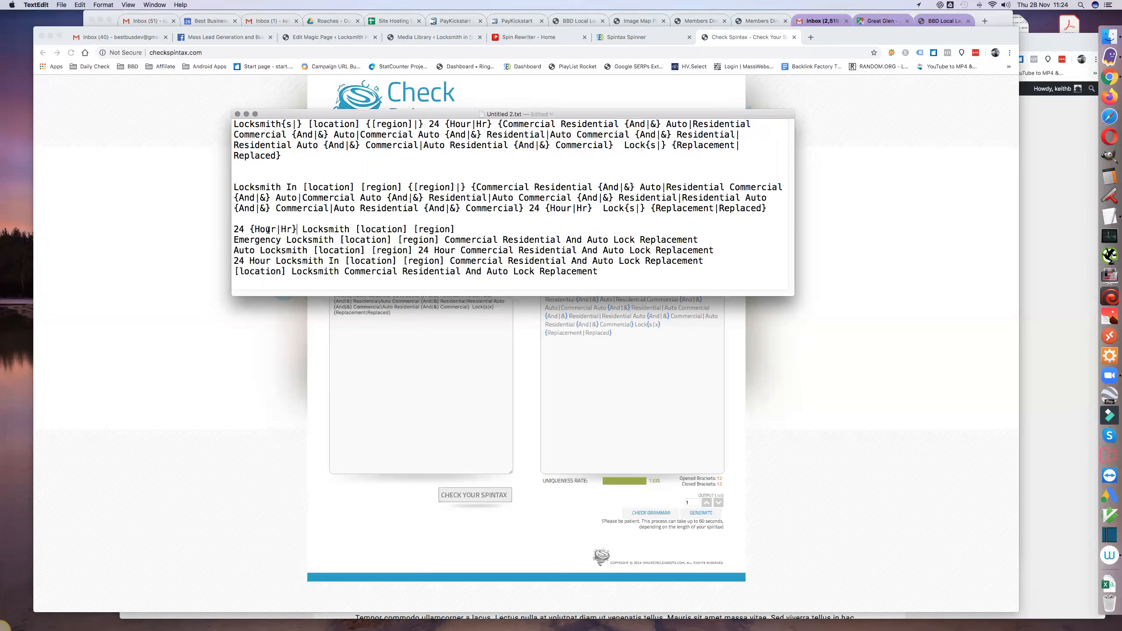
- Change the third title's [region] to {[region]|} and follow it with "Locked Out Of Your Home Or Car"
click(414, 228)
text({[region]|} Locked Out Of Your )
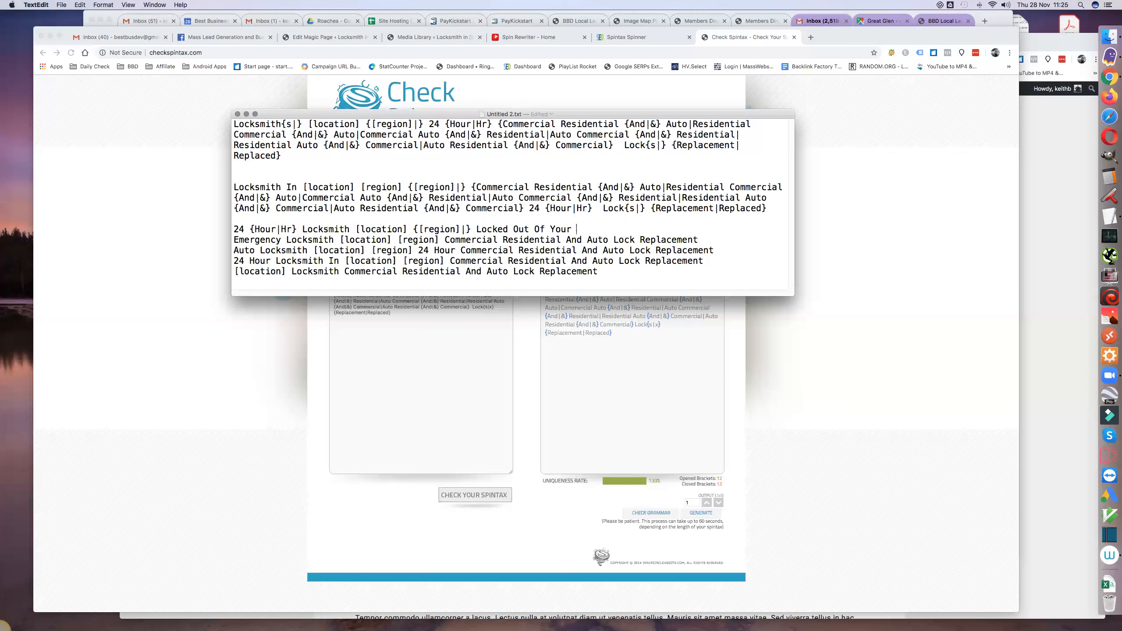
text(Home Or Car)
- Turn "Home Or Car" in the third title into the spintax {Home Or Car|Car or Home}
click(579, 228)
text({)
click(664, 229)
text(|Car or Home})
- Turn "Locked Out Of" in the third title into the spintax {Locked Out Of|Broken Key For}
click(476, 228)
text({)
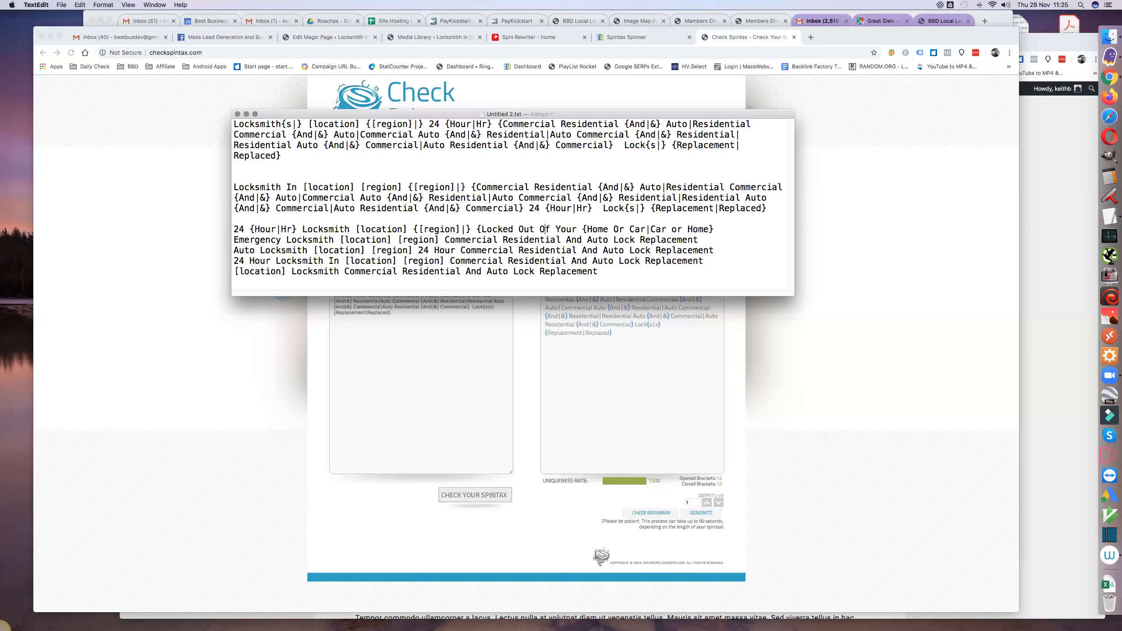
text(|)
text(Brken)
key(BackSpace)
key(BackSpace)
key(BackSpace)
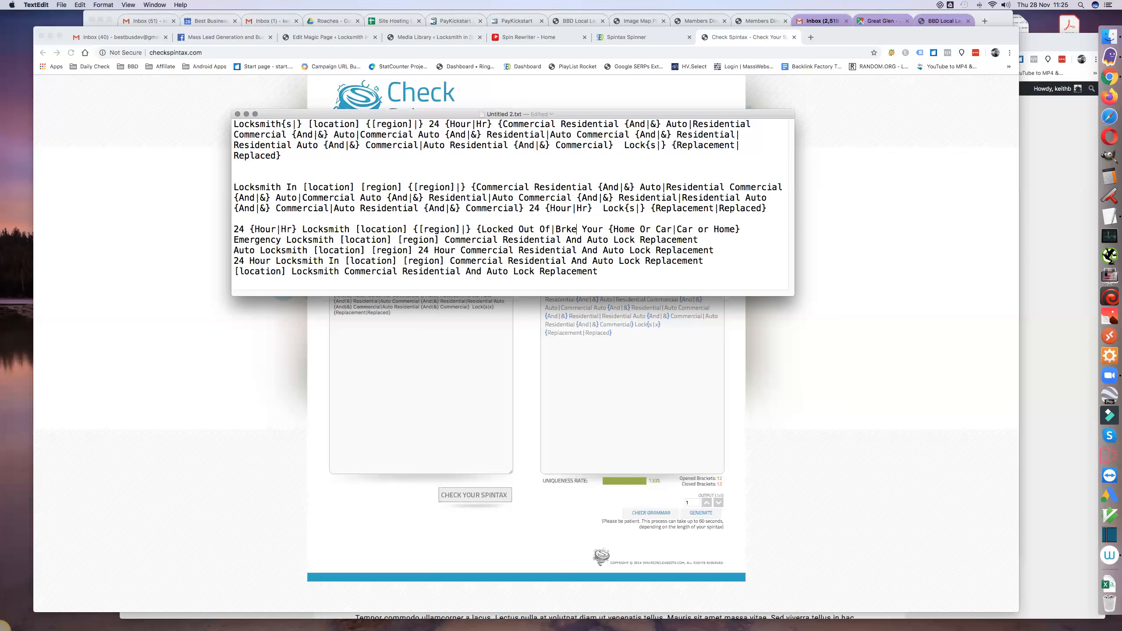
text(oken)
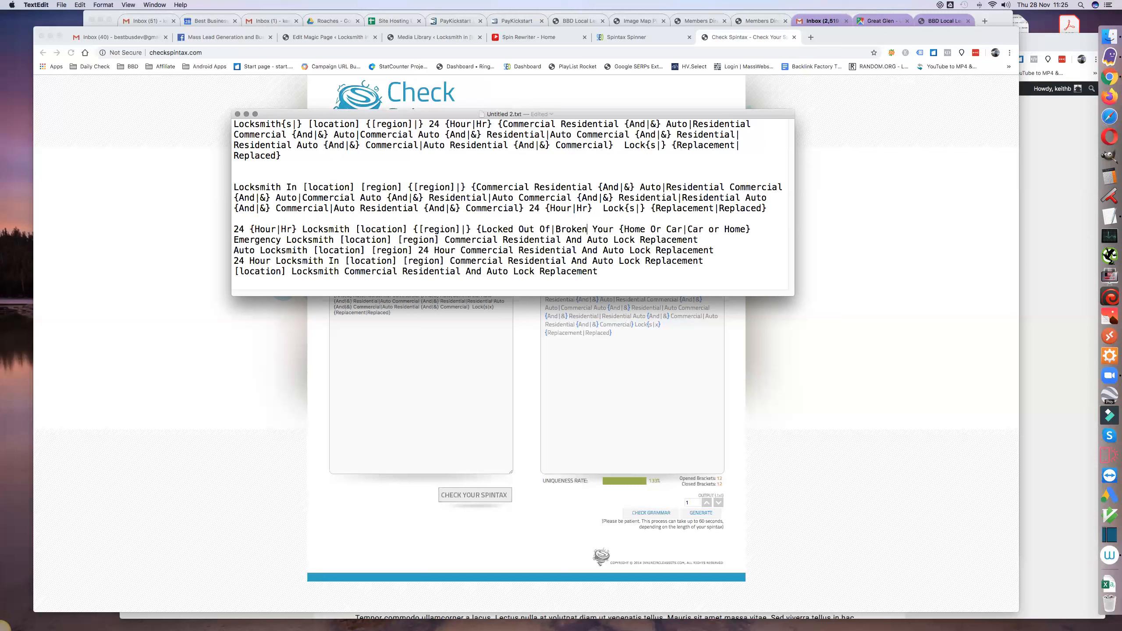
text( Key For})
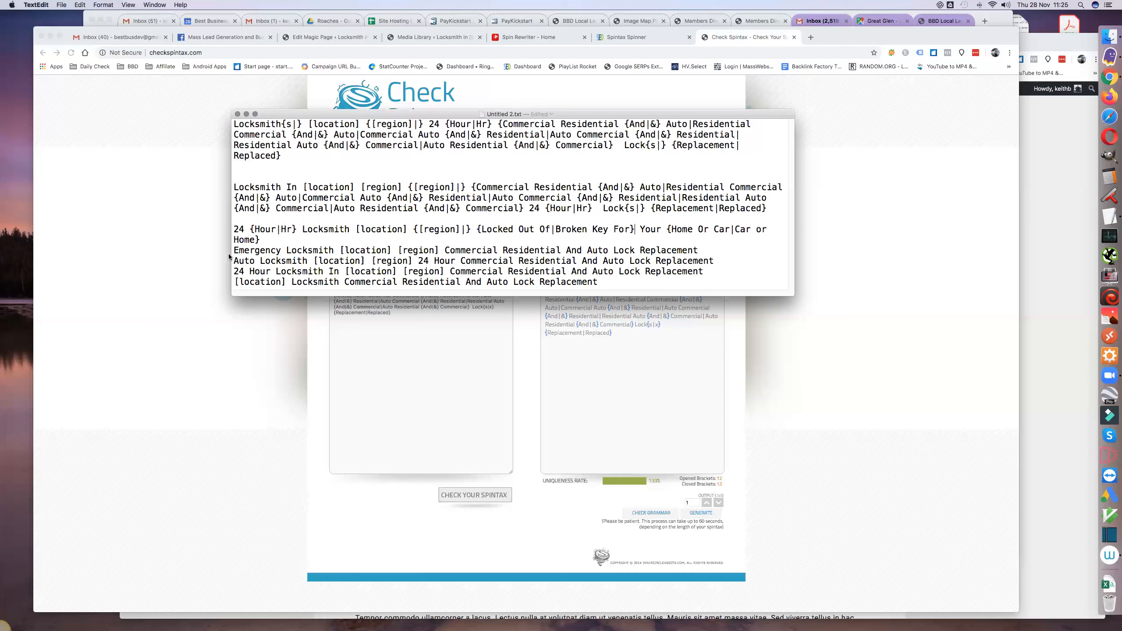
- Copy the "Auto Locksmith [location] [region] 24 Hour" title and submit it to Spin Rewriter as a single article to rewrite
drag(233, 250, 705, 248)
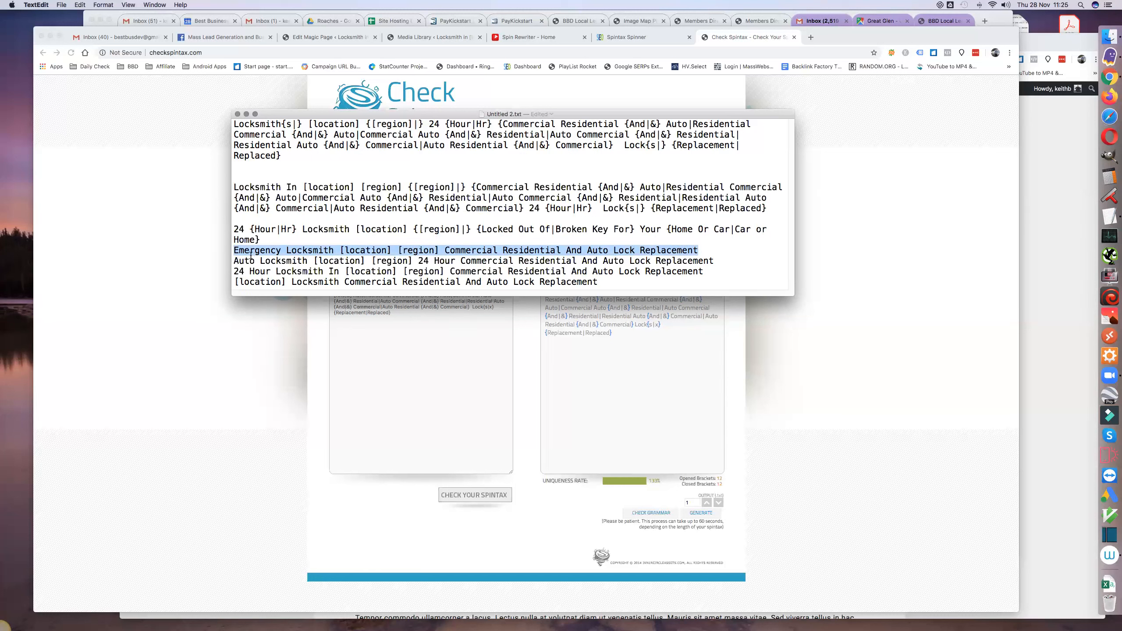
drag(234, 261, 713, 260)
key(super+c)
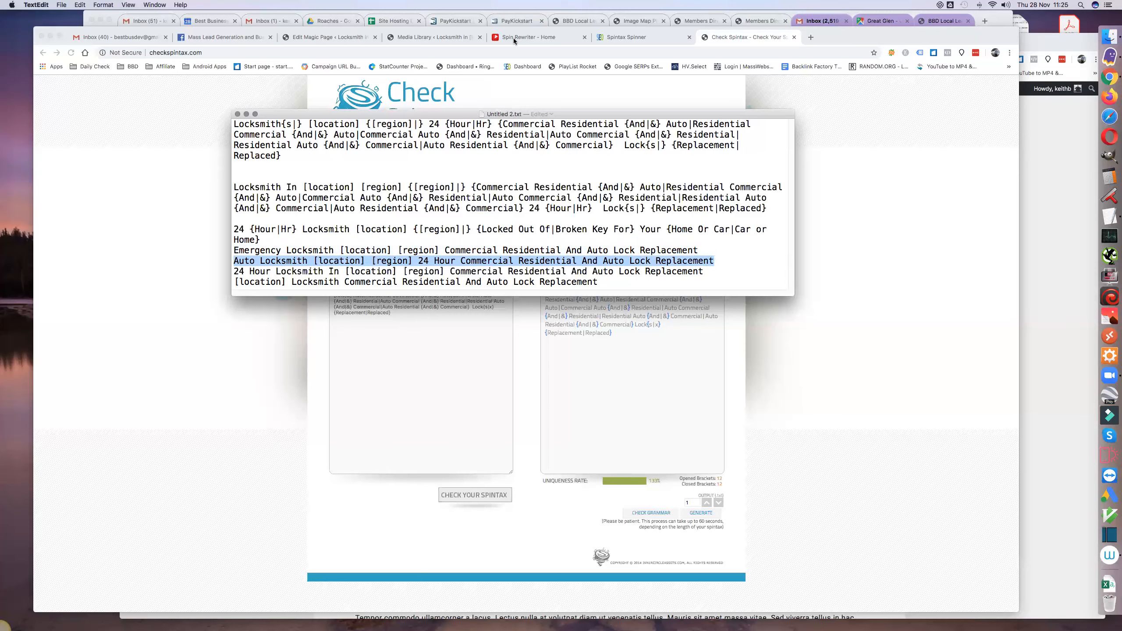
click(514, 38)
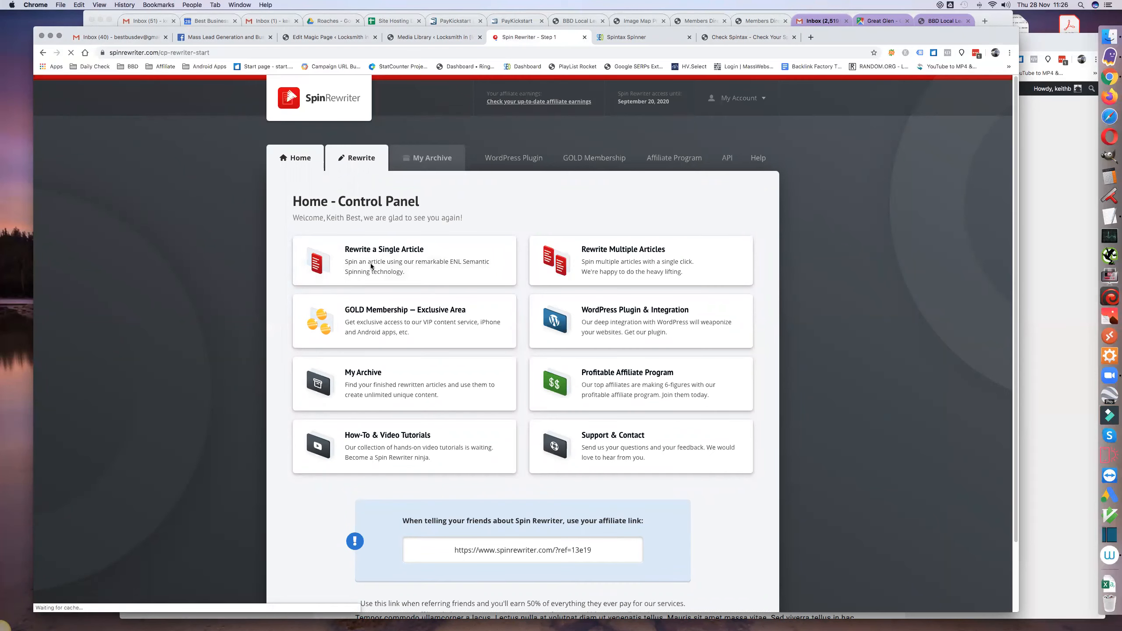
click(346, 305)
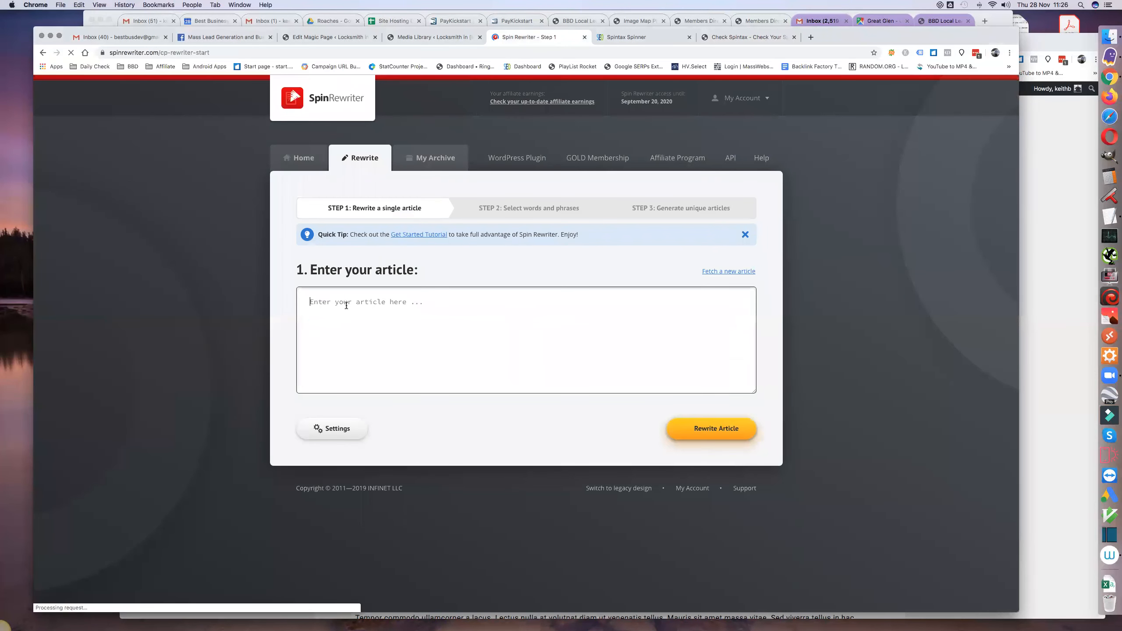
key(super+v)
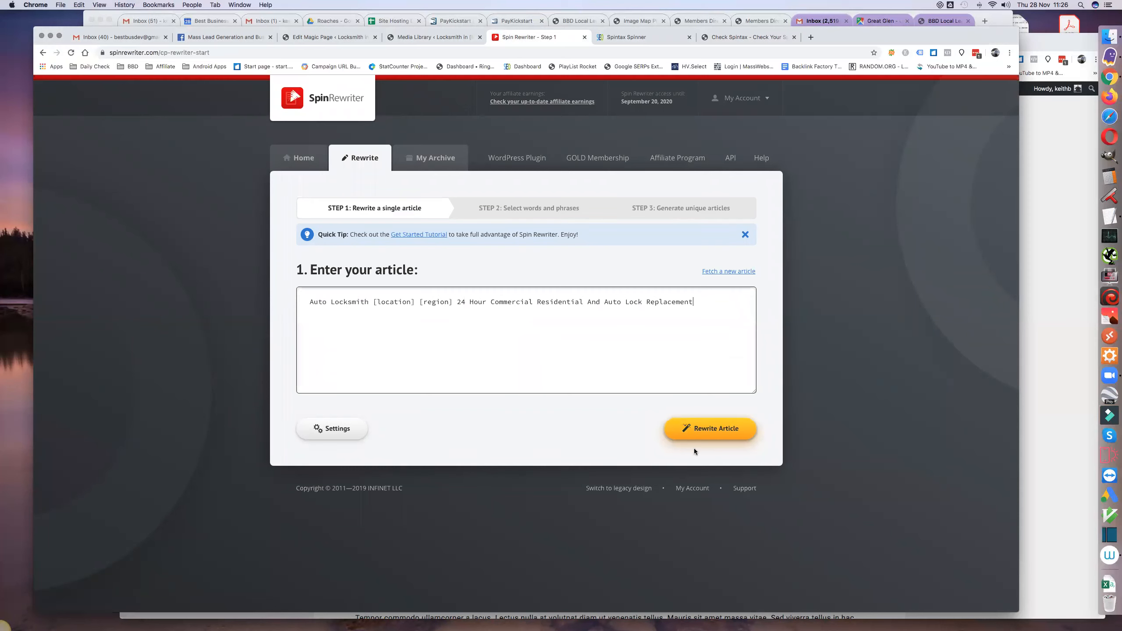
click(708, 429)
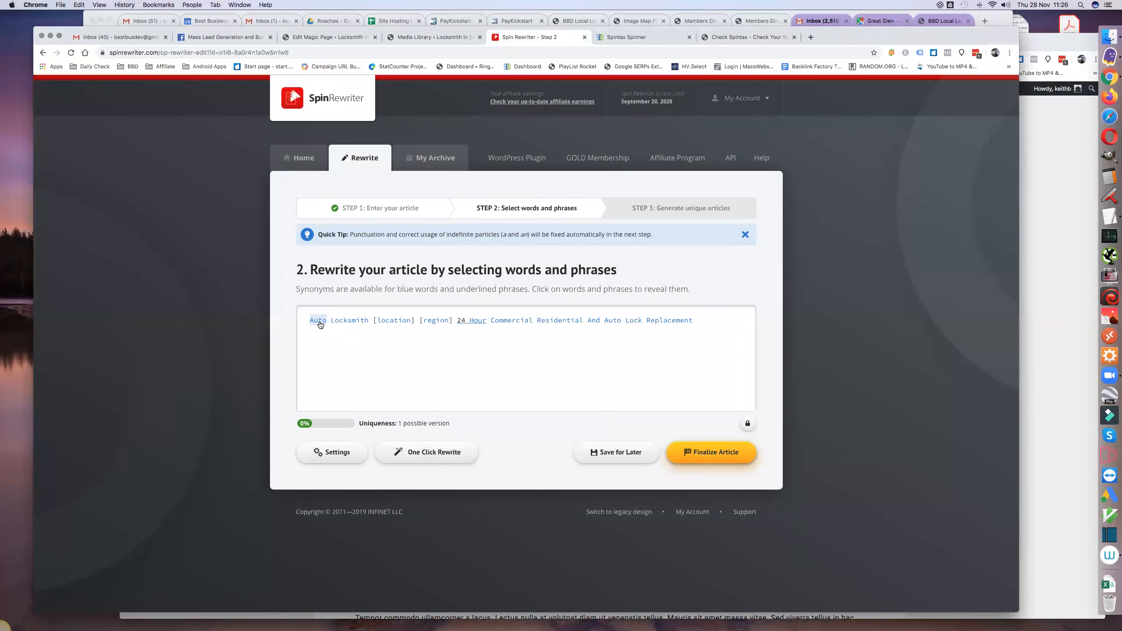
- Add Car, Vehicle, Automotive and Car or truck as synonyms for the first word "Auto"
click(321, 325)
click(294, 382)
click(297, 409)
click(299, 423)
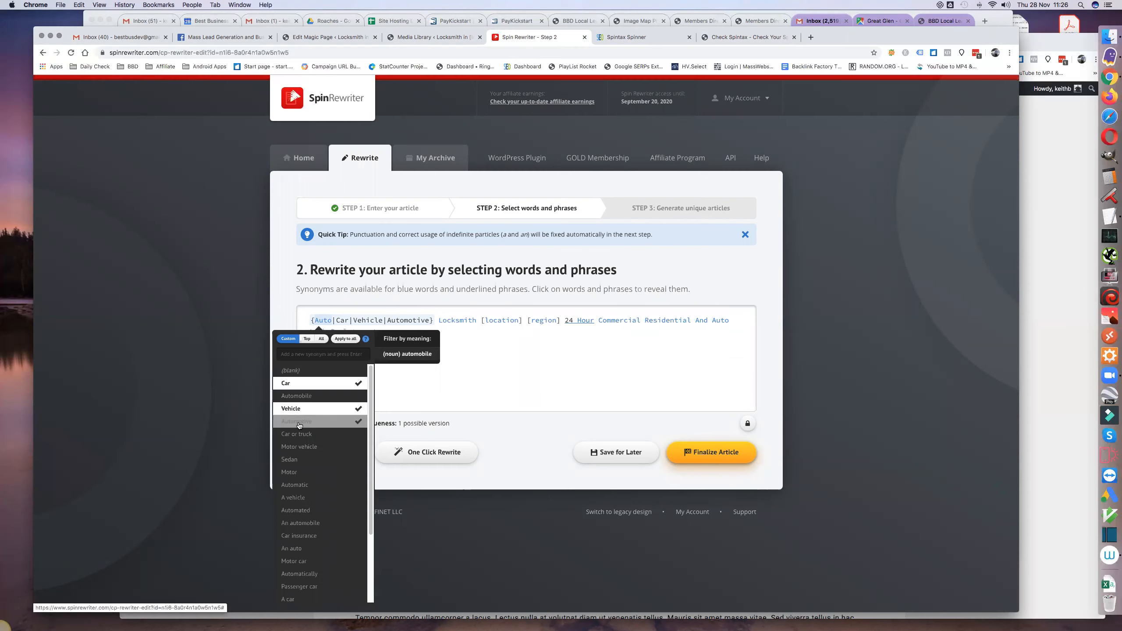
click(299, 435)
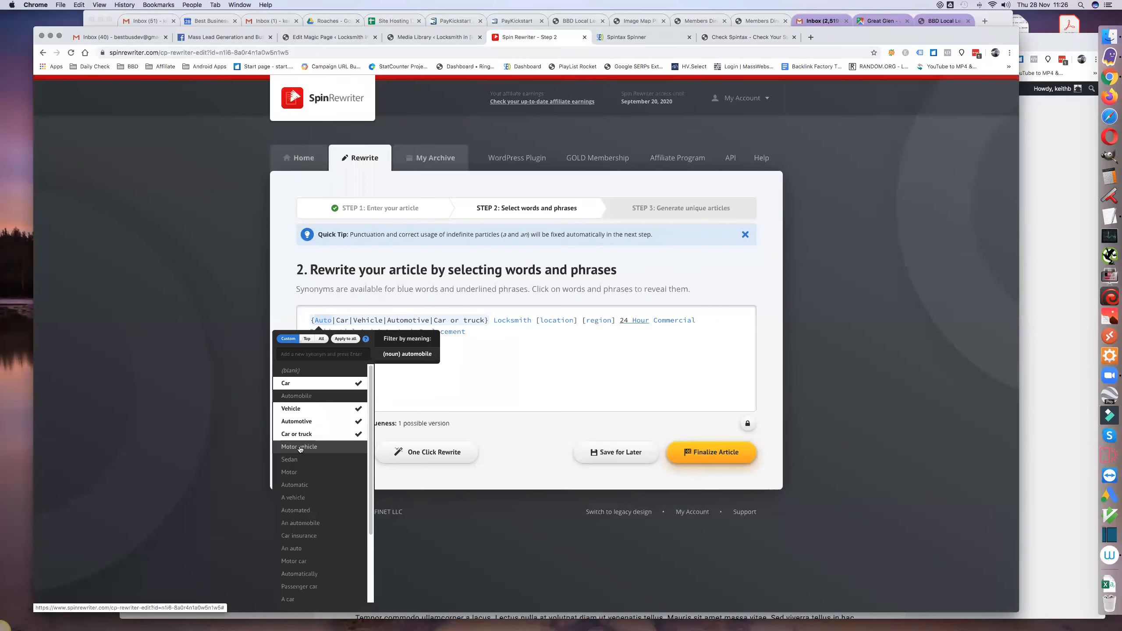
click(493, 374)
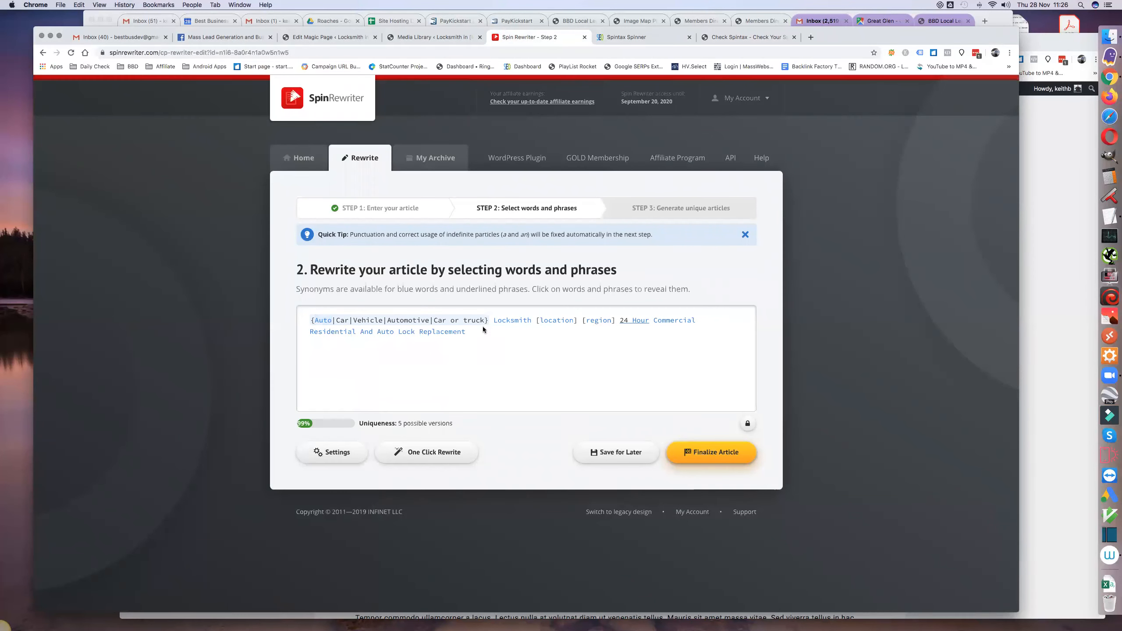
- Add Locksmith professional as a synonym for "Locksmith", and 24 Hr and 24-hour as synonyms for "24 Hour"
click(511, 321)
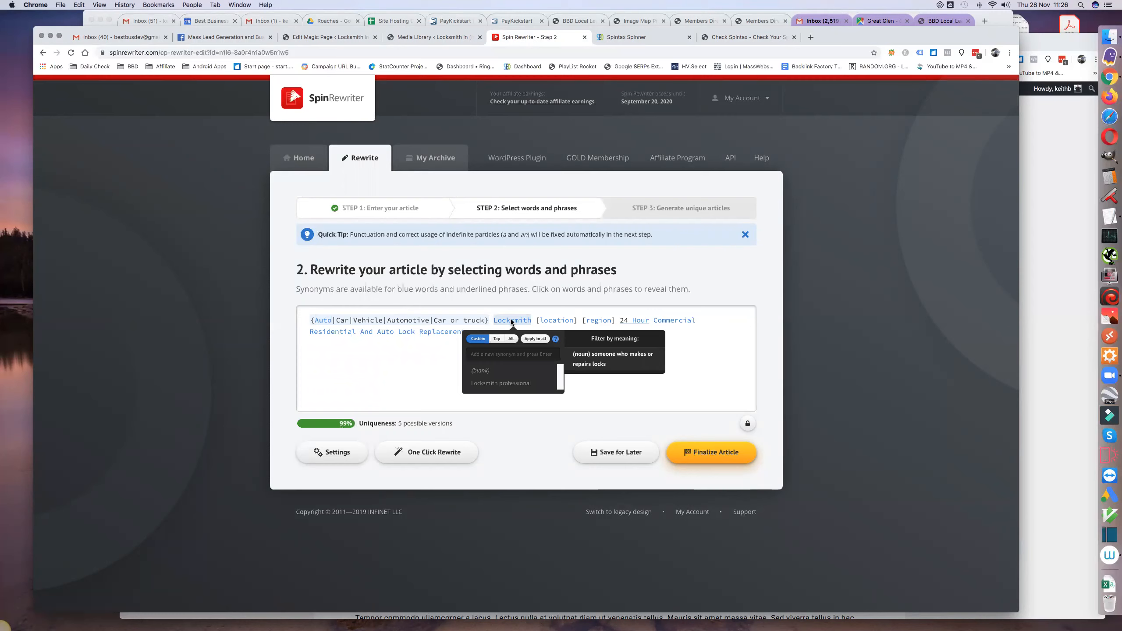
click(511, 383)
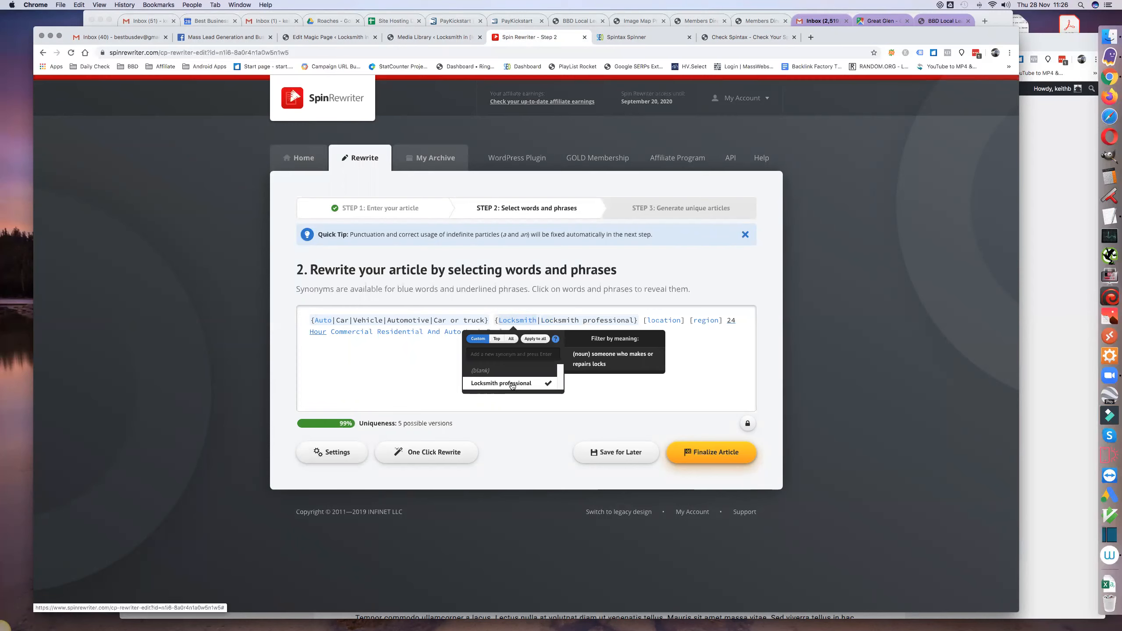
click(670, 384)
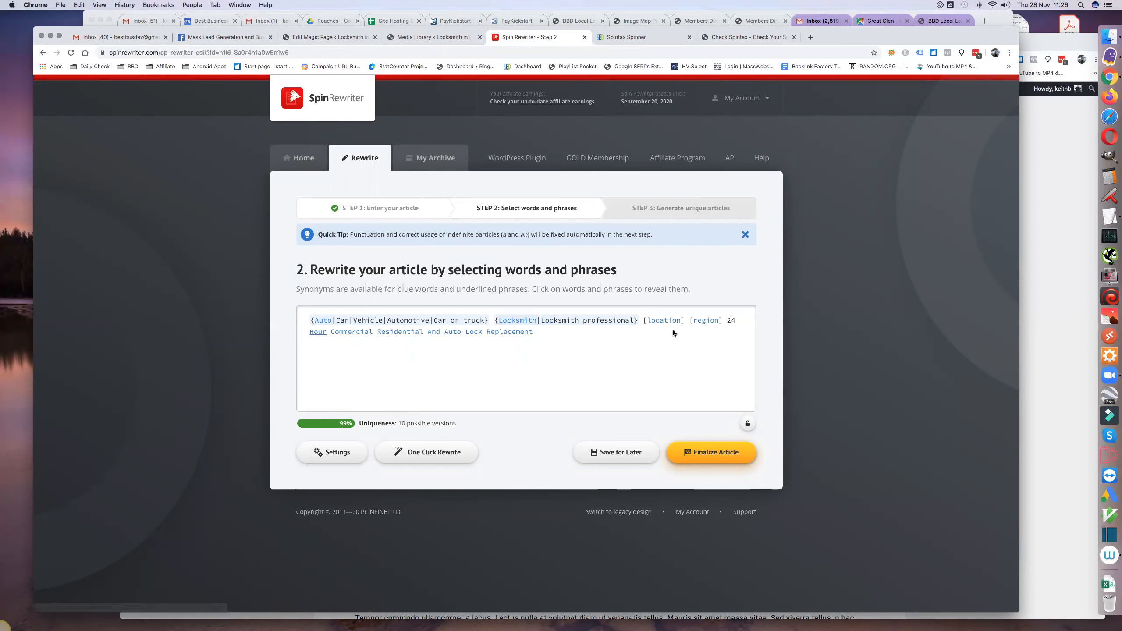
click(731, 325)
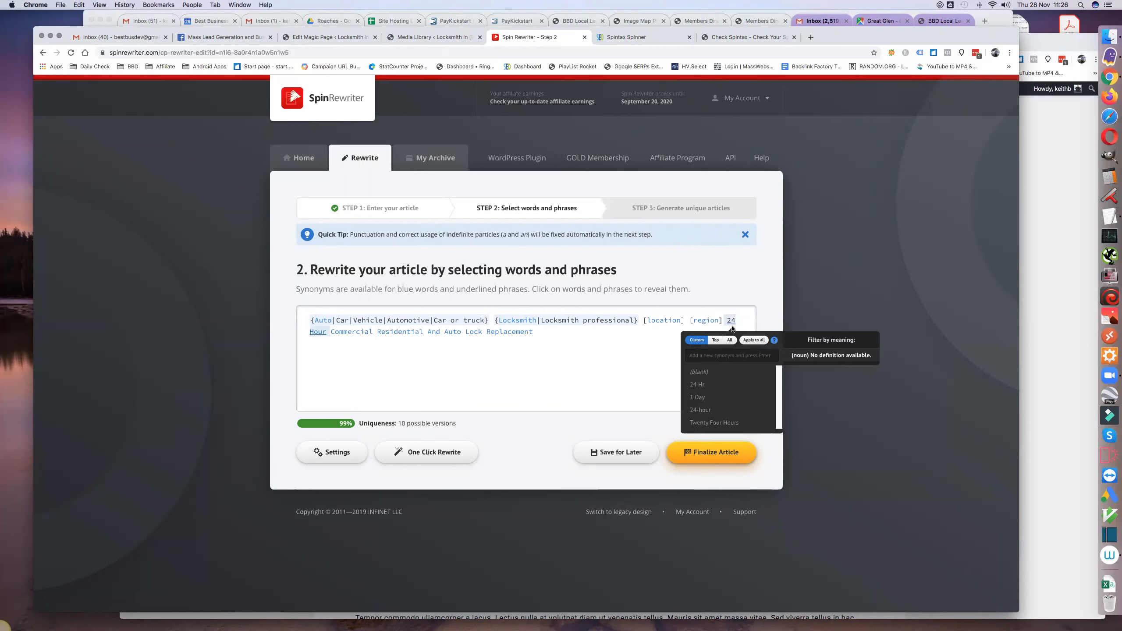
click(722, 389)
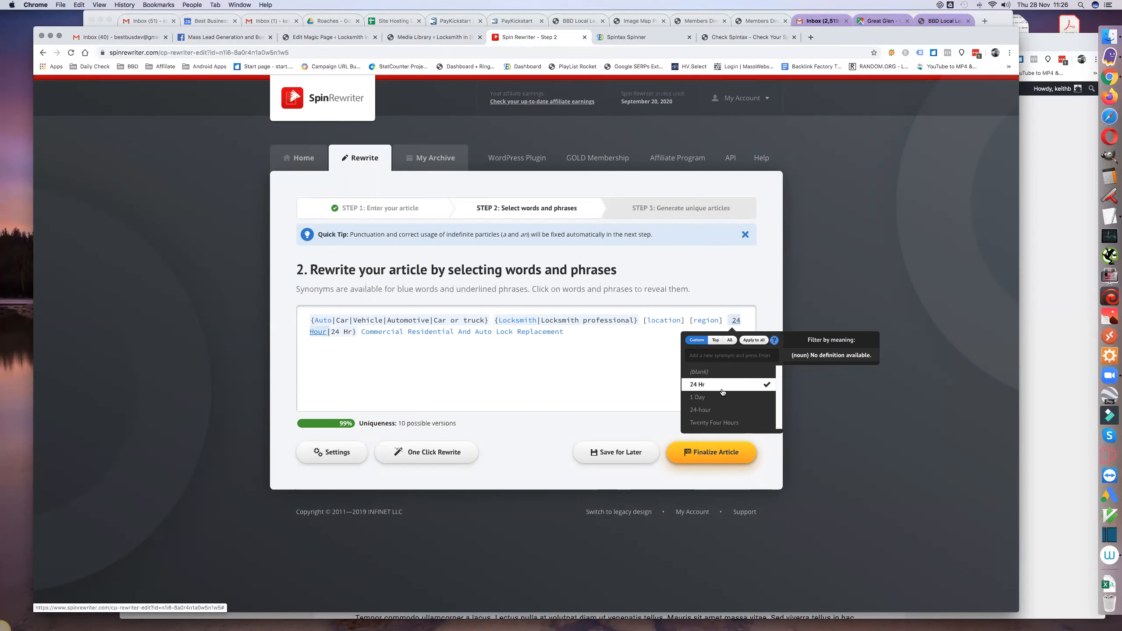
click(721, 410)
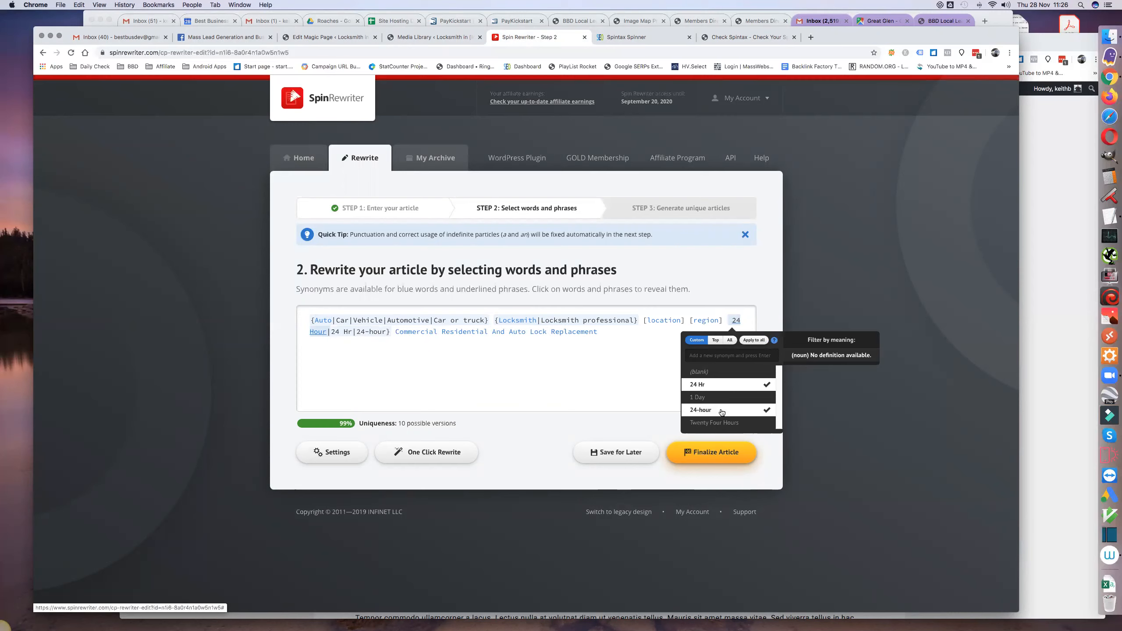
click(442, 366)
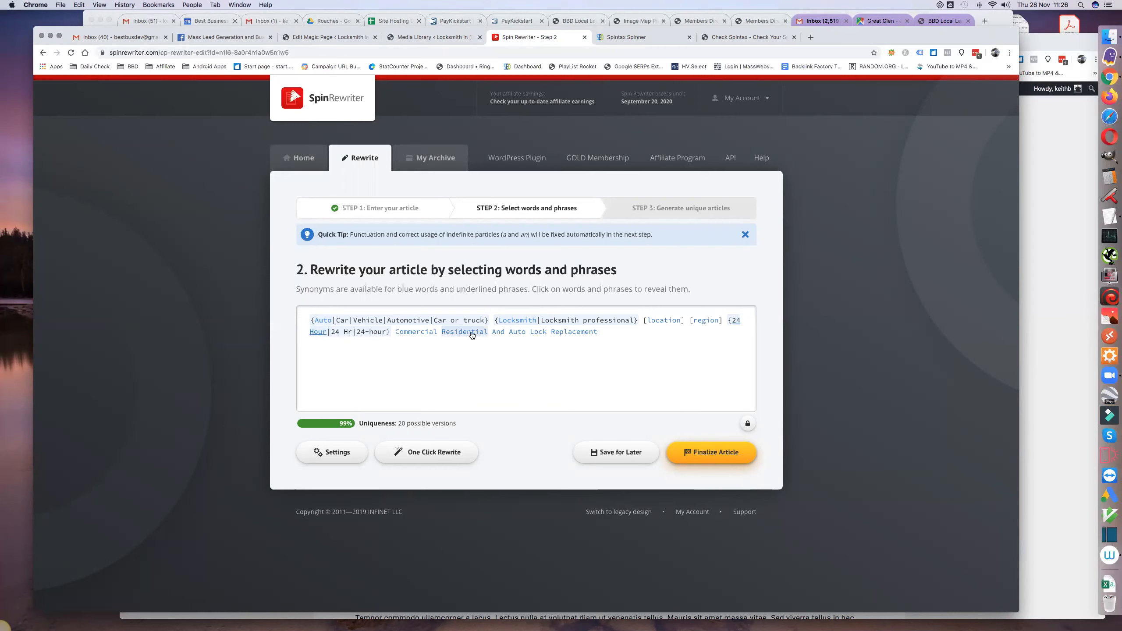
- Add Business as a synonym for "Commercial", and Domestic and Home as synonyms for "Residential"
click(416, 331)
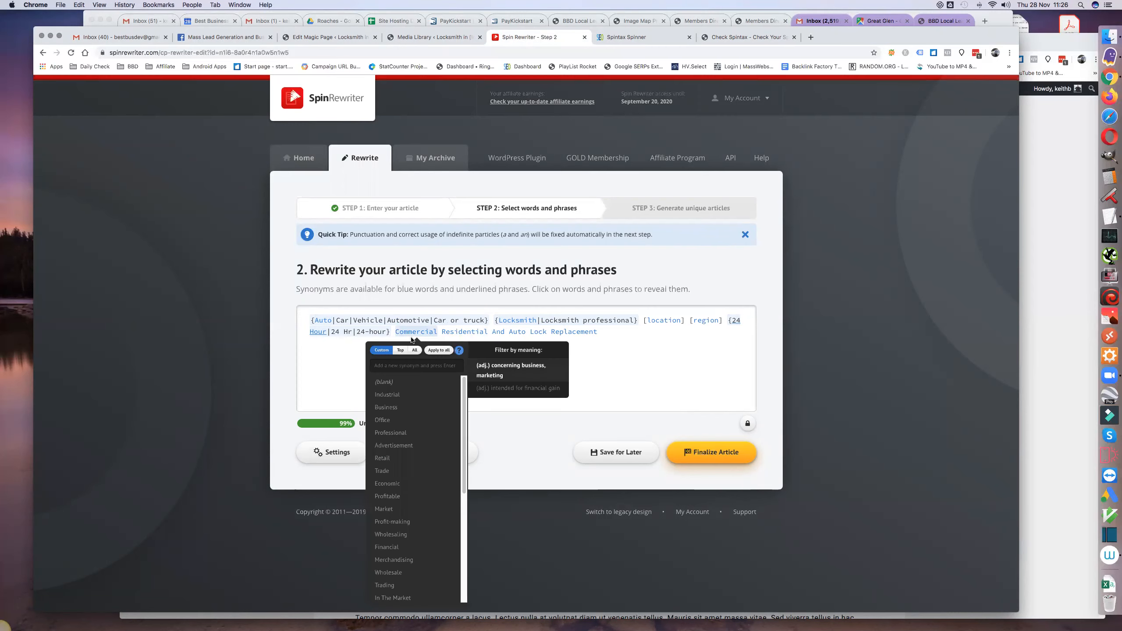
click(399, 407)
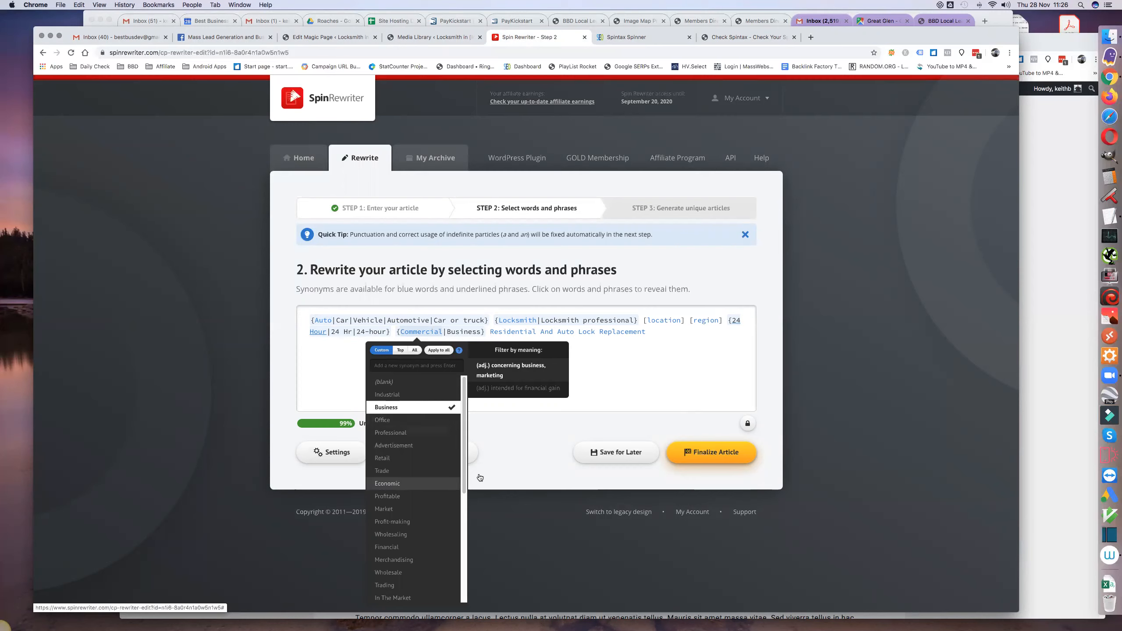
click(633, 365)
click(508, 331)
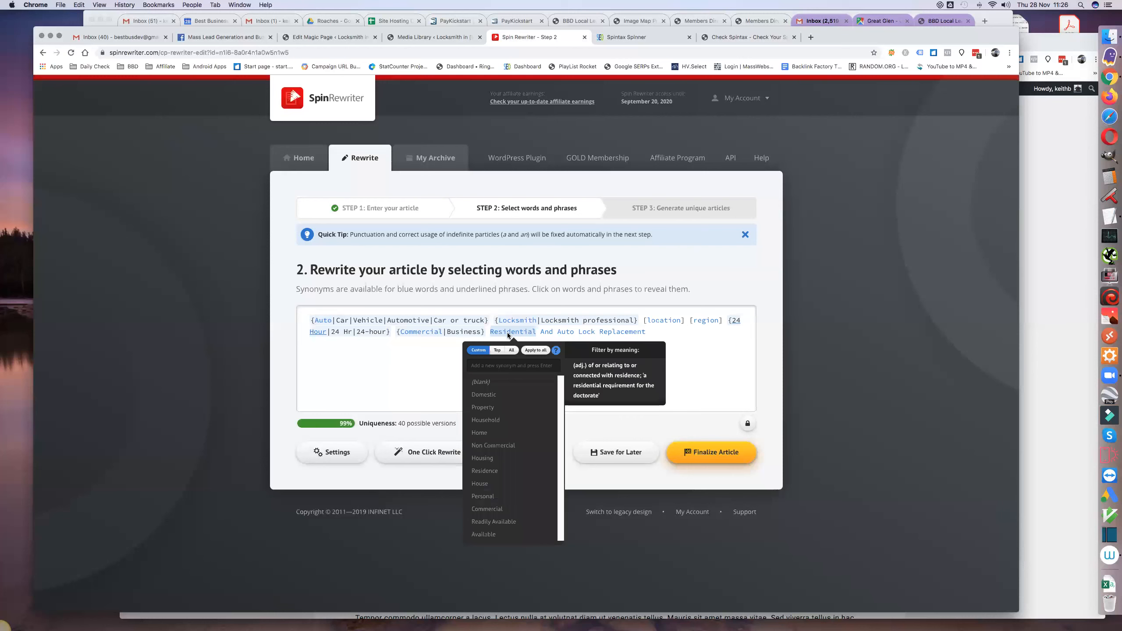
click(484, 395)
click(485, 433)
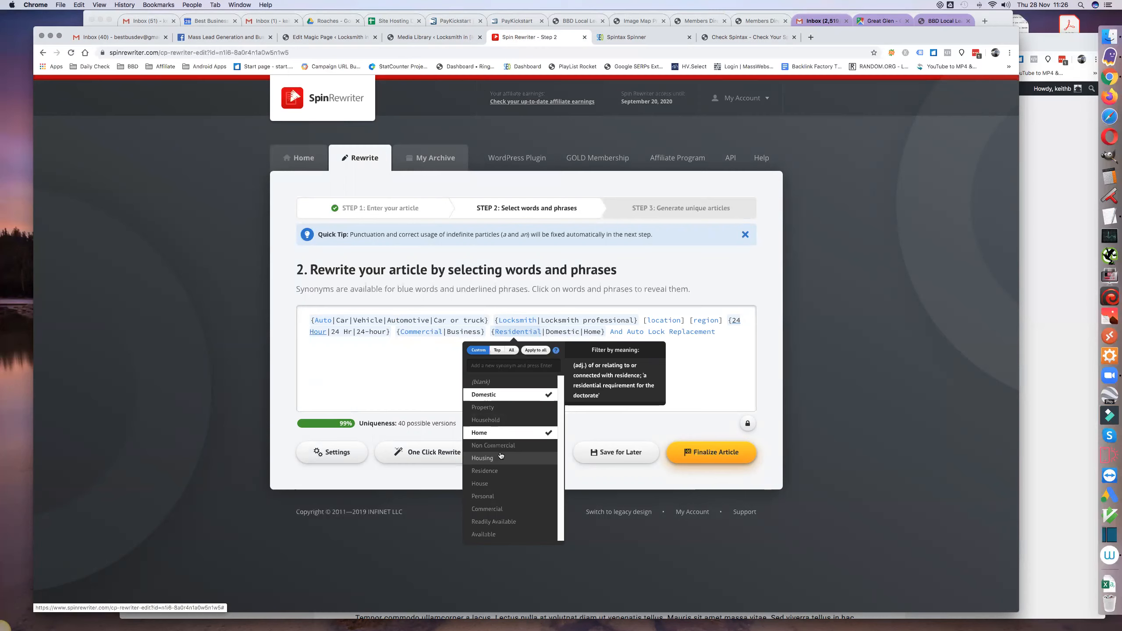
click(673, 363)
- Add Car and Vehicle as synonyms for the second "Auto" in the title
click(633, 331)
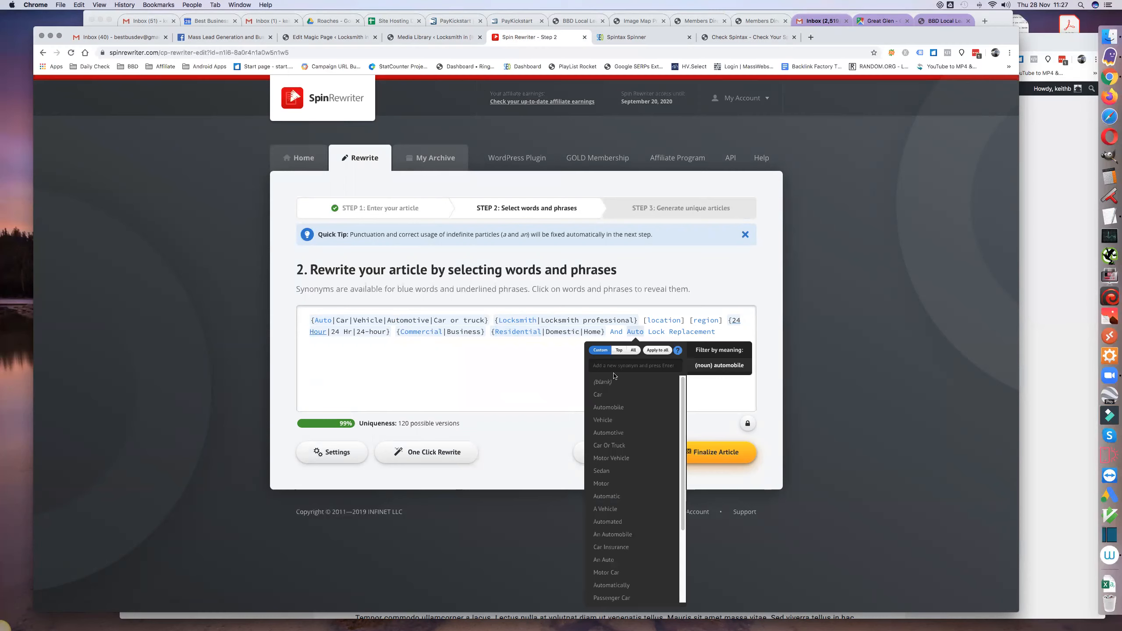
click(611, 395)
click(611, 422)
click(395, 380)
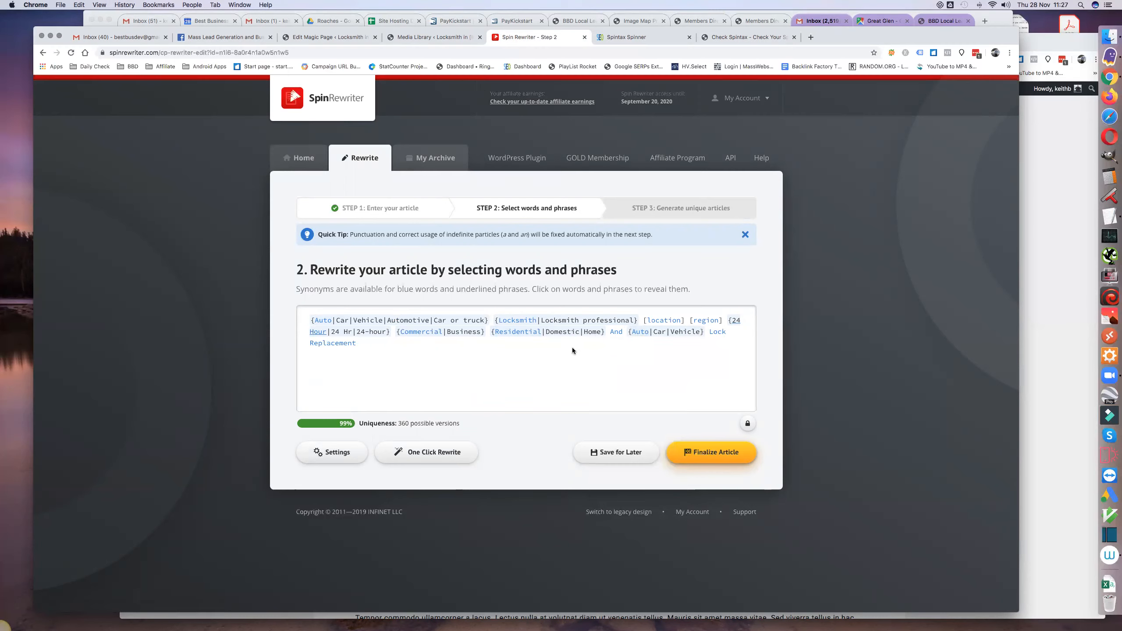
- Review the synonyms for "Lock" without choosing any, and add Installation, Repair and Upgrade as synonyms for "Replacement"
click(717, 332)
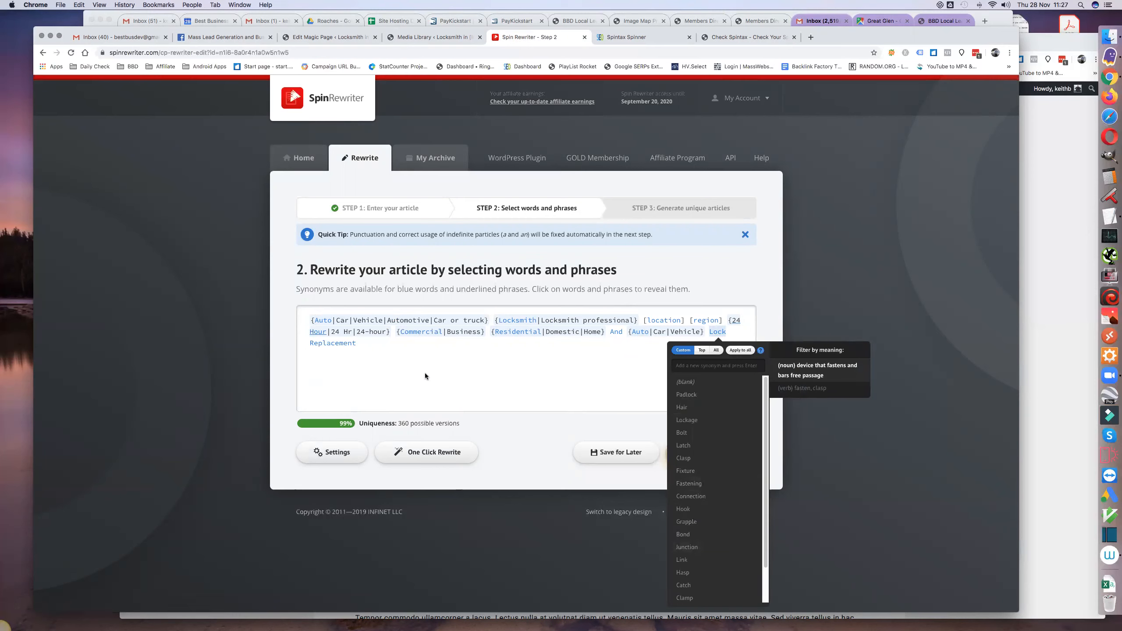
click(389, 360)
click(338, 344)
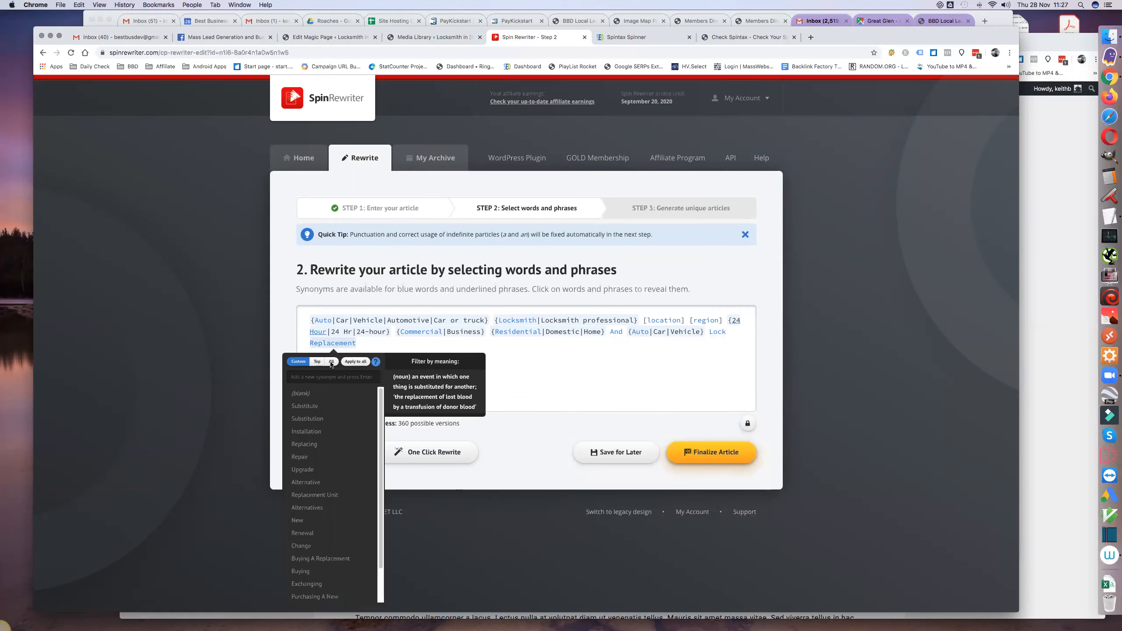
click(339, 433)
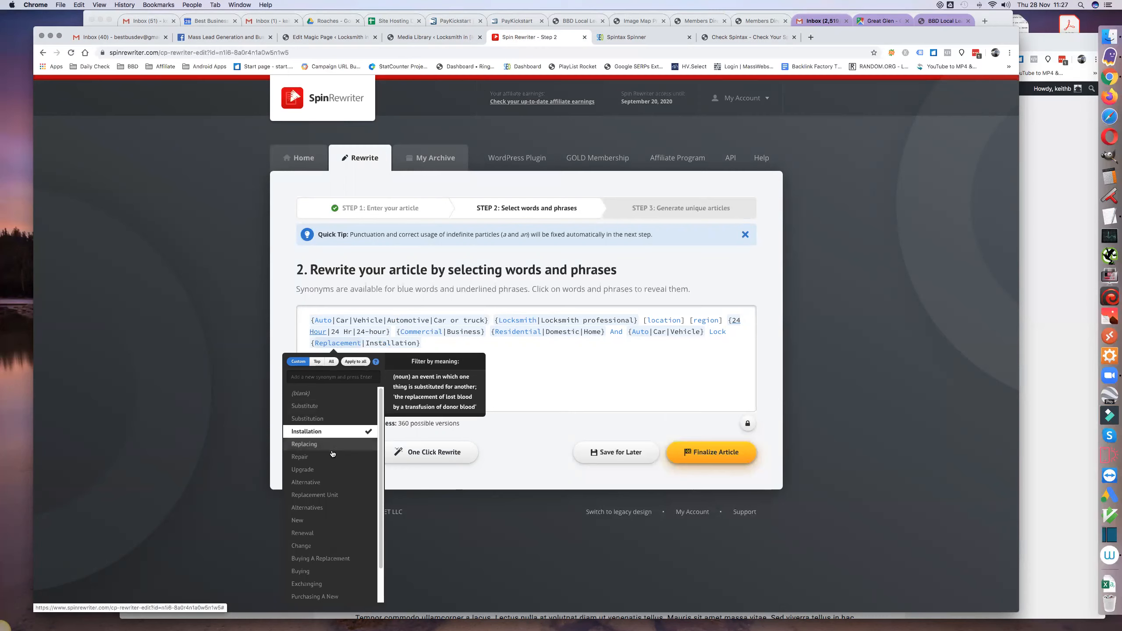
click(338, 456)
click(336, 468)
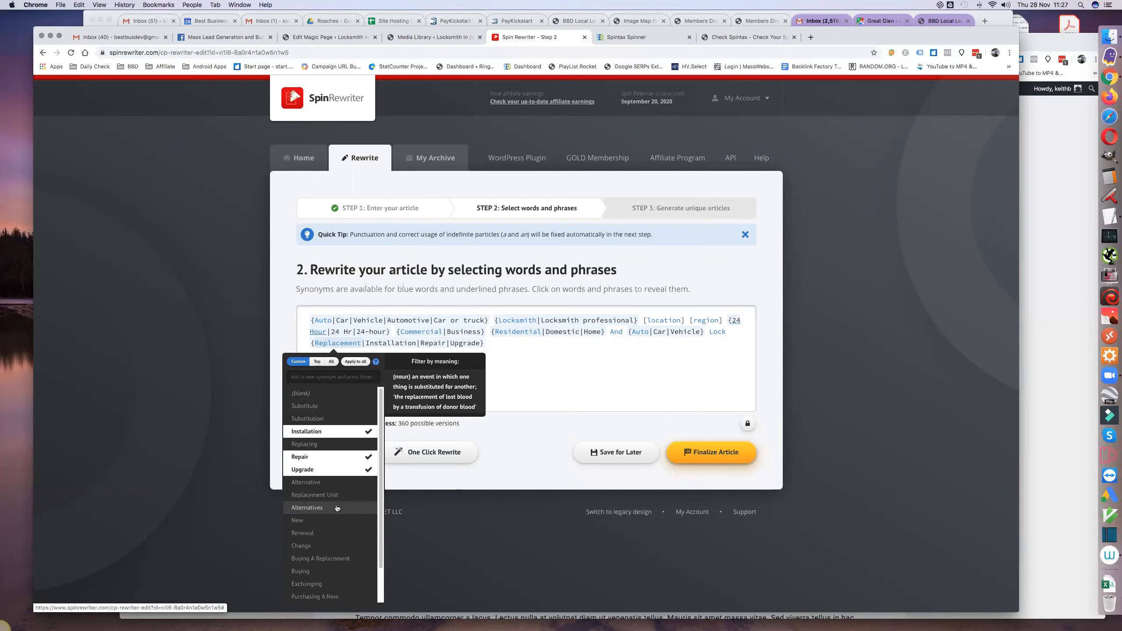
click(549, 400)
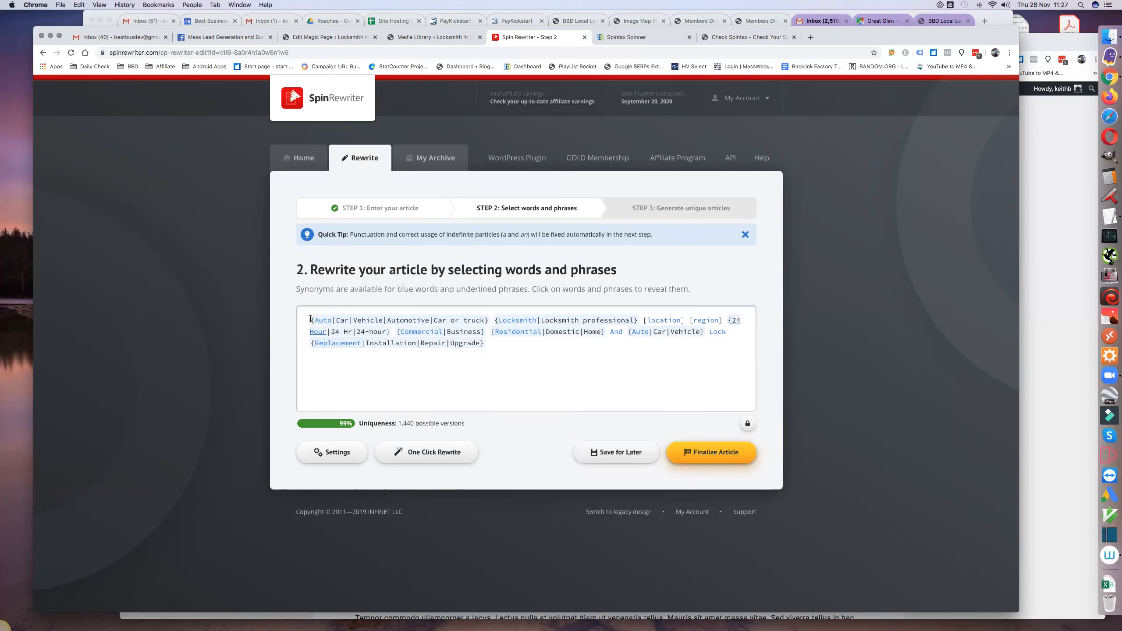
- Copy the finished spintax over the original Auto Locksmith title in the TextEdit file and add blank lines after it
drag(311, 318, 490, 344)
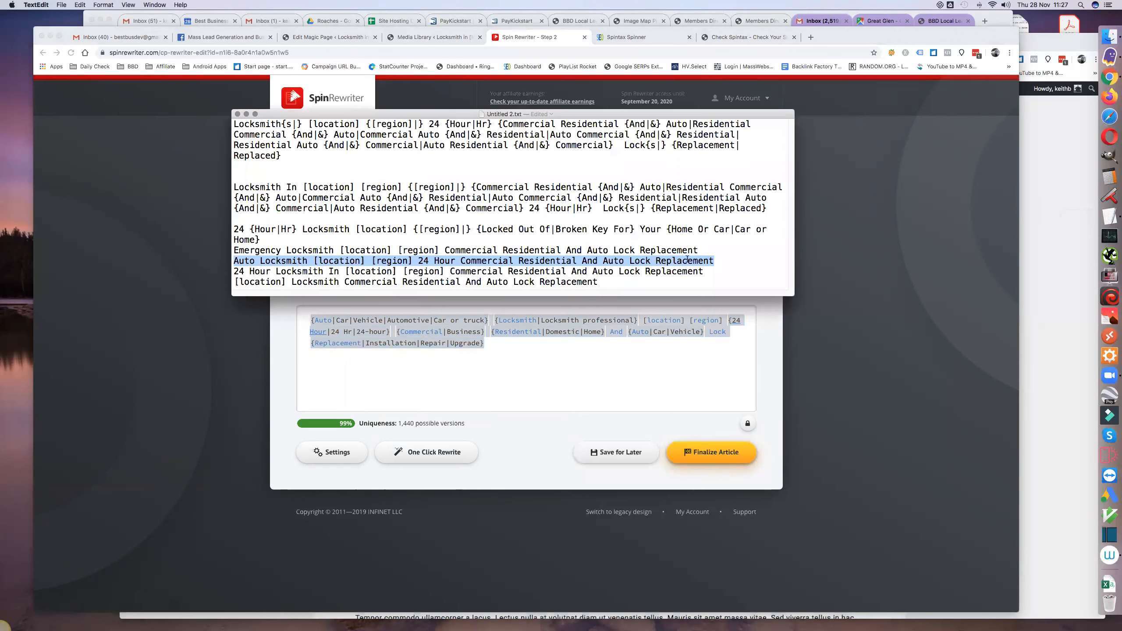
text({Auto| Car| Vehicle| Automotive| Car or truck} {Locksmith| Locksmith professional} [location] [region] {24 Hour| 24 Hr| 24-hour} {Commercial| Business} {Residential| Domestic| Home} And {Auto| Car| Vehicle} Lock {Replacement| Installation| Repair| Upgrade})
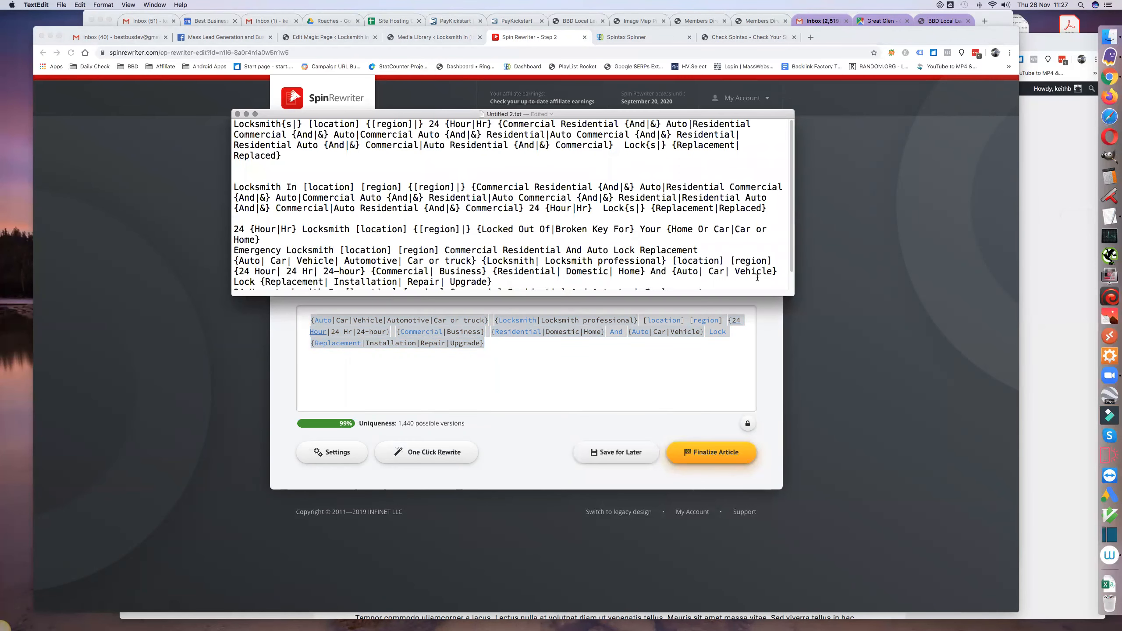
key(Return)
key(Return)
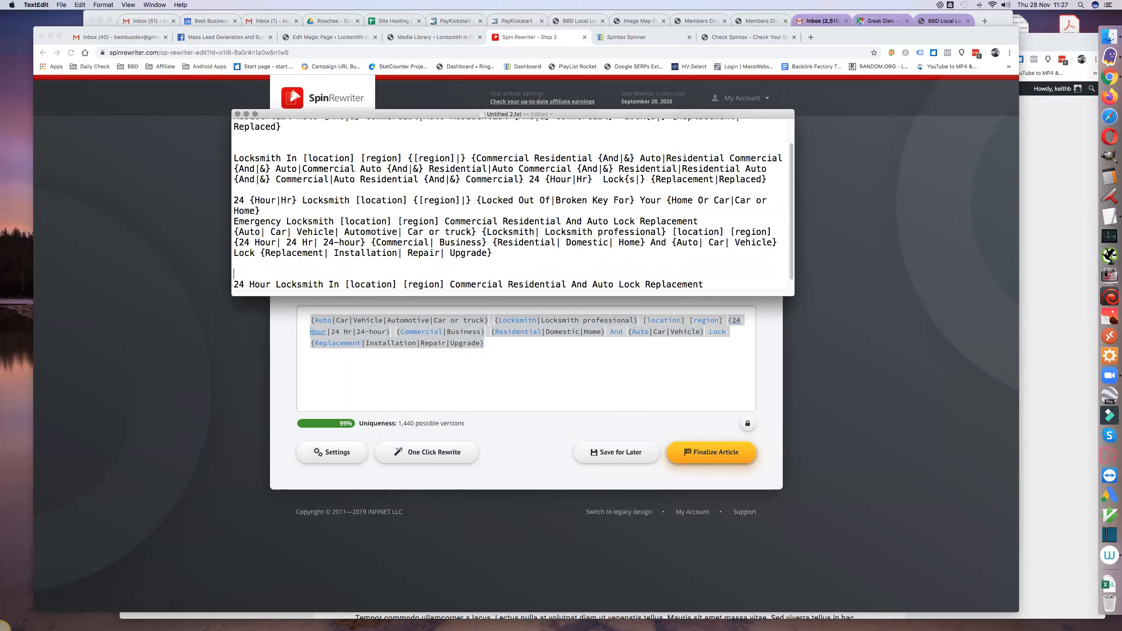
- Delete the Emergency Locksmith title and even out the spacing to one blank line between the spintax titles
triple_click(234, 224)
key(BackSpace)
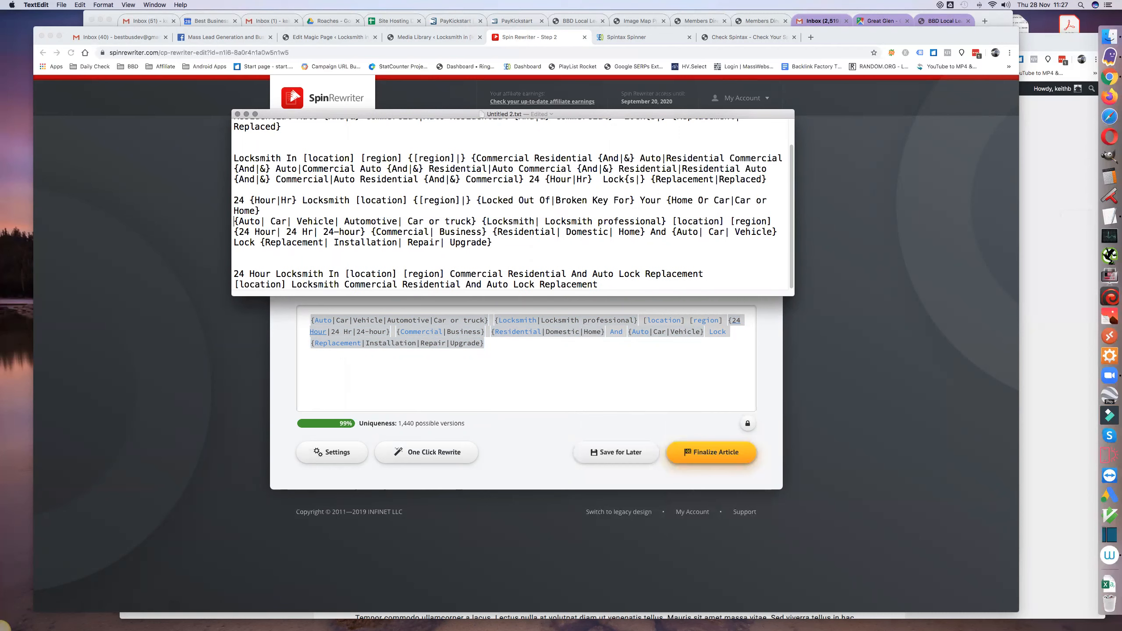
key(Return)
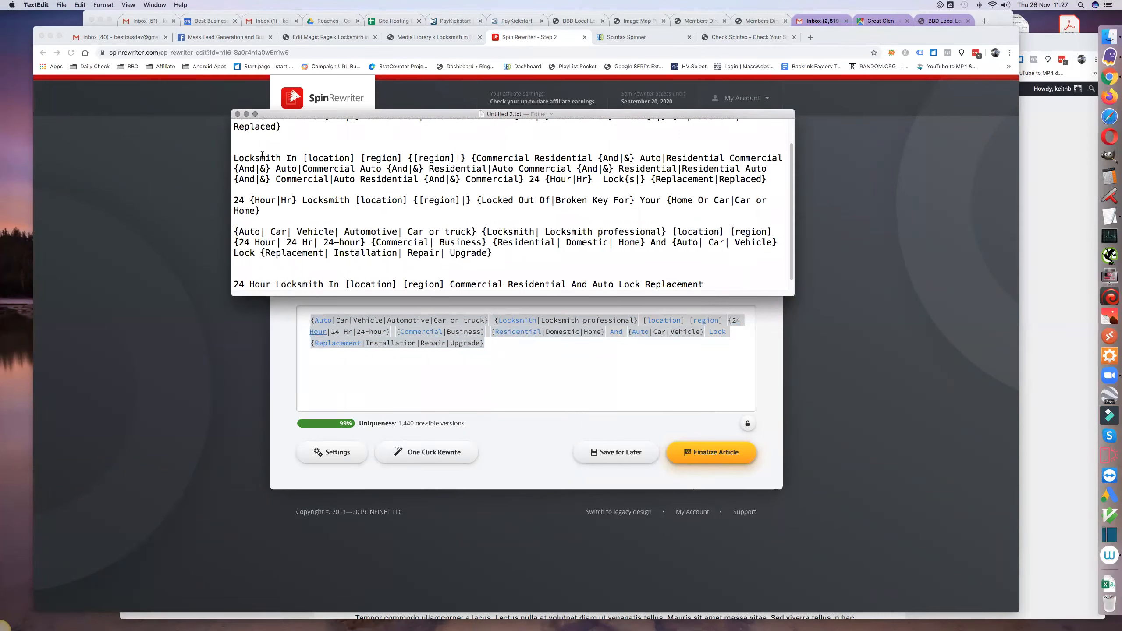
scroll(264, 163, up, 3)
key(BackSpace)
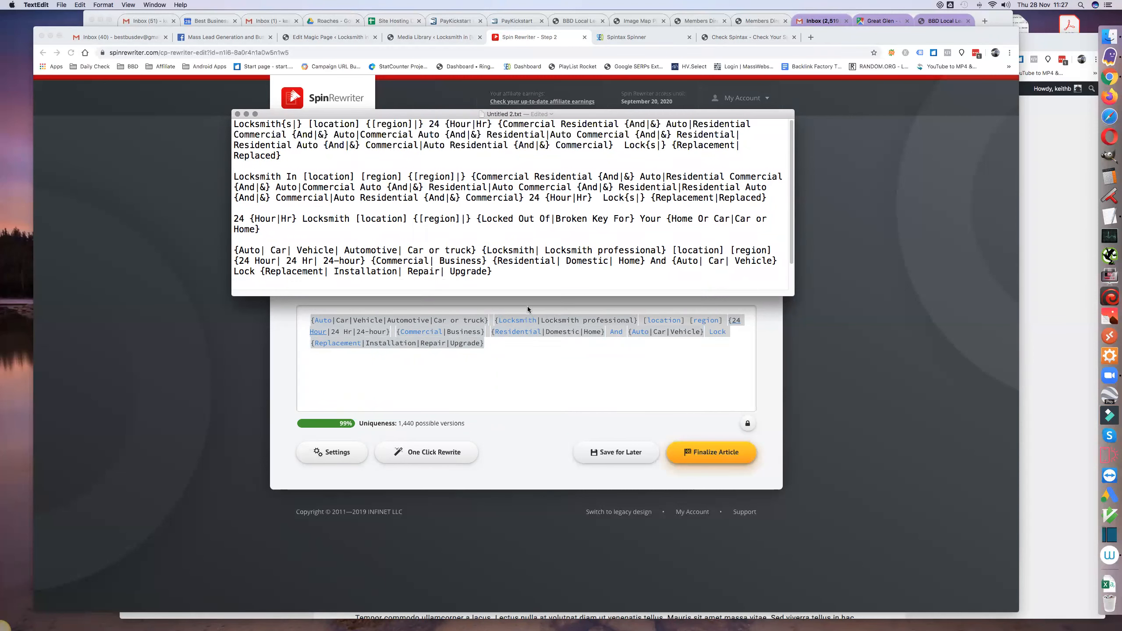
- Enlarge the text window downward and insert several blank lines between the third title and the Auto spintax title
drag(508, 297, 513, 401)
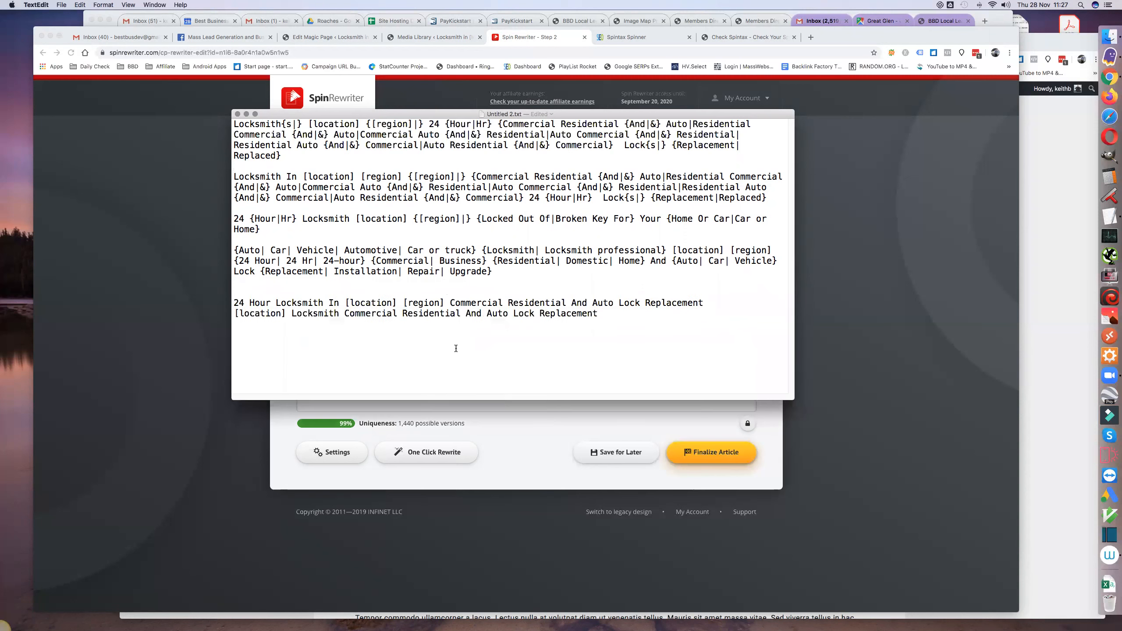
click(265, 236)
key(Return)
key(Return)
key(Return)
key(Return)
key(Return)
key(Return)
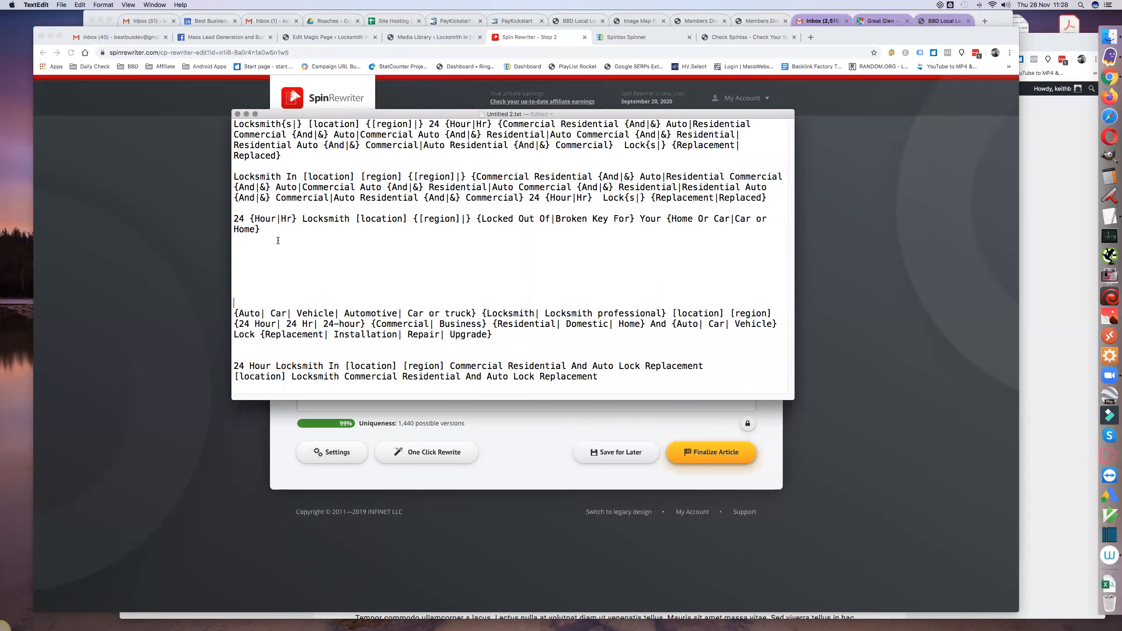
- Close the gap above the Auto spintax title to a couple of blank lines and add several blank lines below it
key(BackSpace)
key(BackSpace)
key(BackSpace)
key(BackSpace)
key(BackSpace)
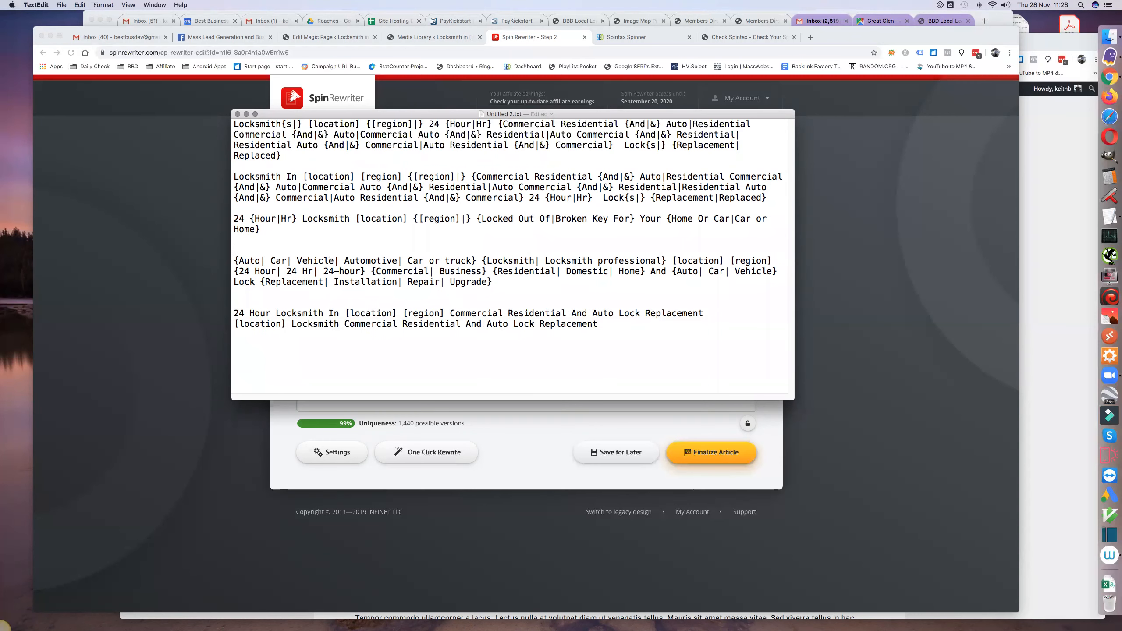
click(257, 292)
key(Return)
key(Return)
key(Return)
key(Return)
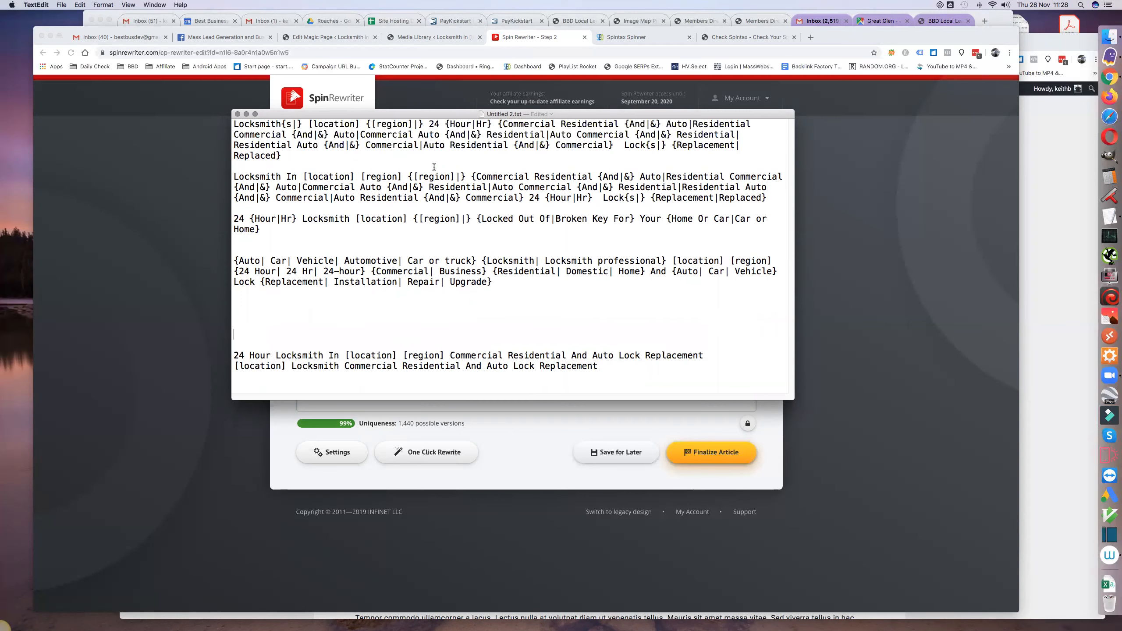
- Switch to the Edit Magic Page browser tab and start a new spintax shortcode labelled meta-titles
click(322, 37)
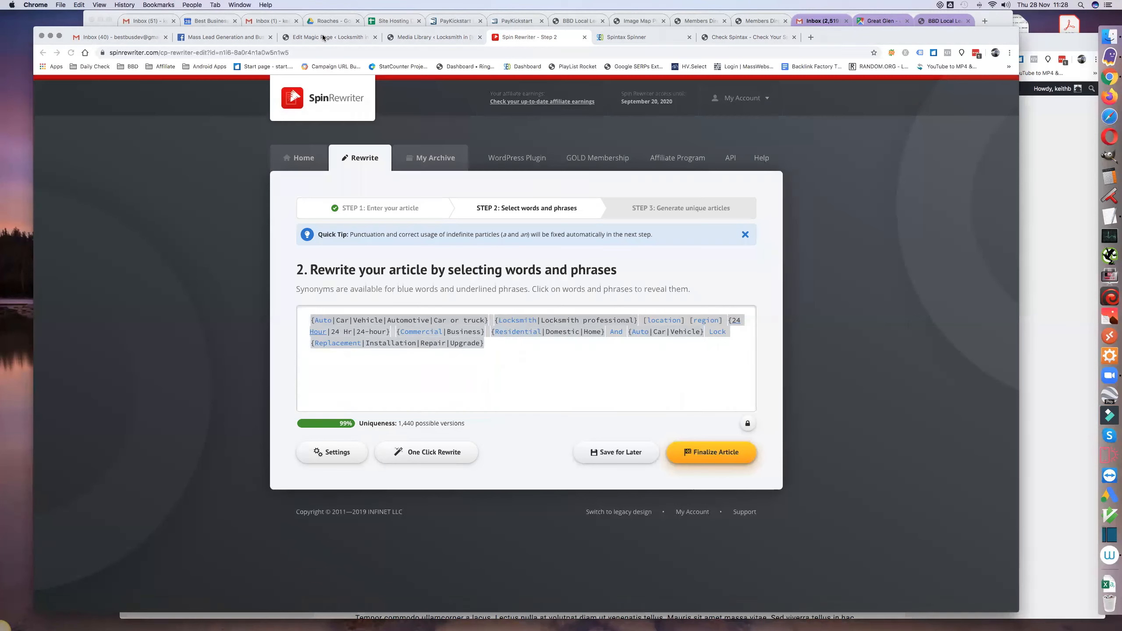
scroll(354, 329, down, 10)
scroll(353, 329, down, 15)
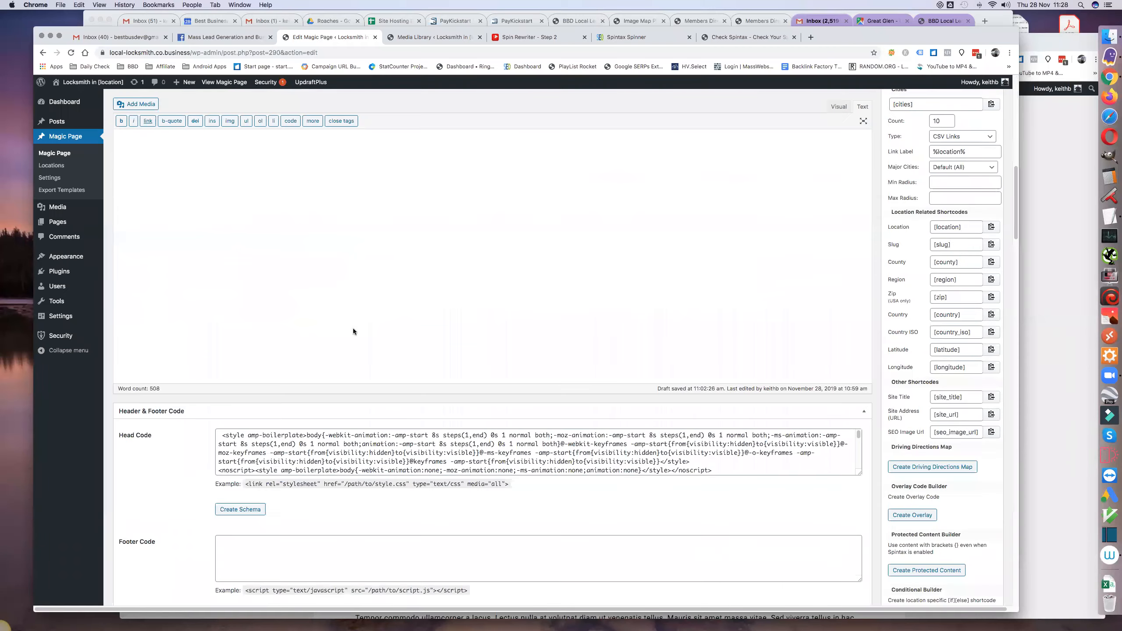
scroll(353, 327, down, 15)
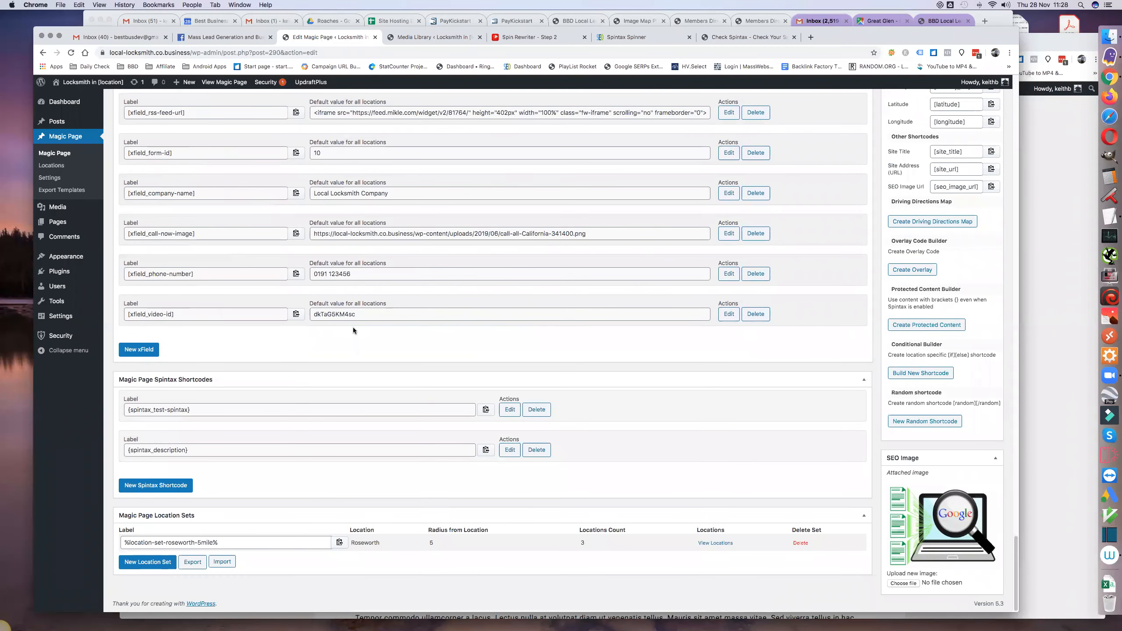
click(165, 485)
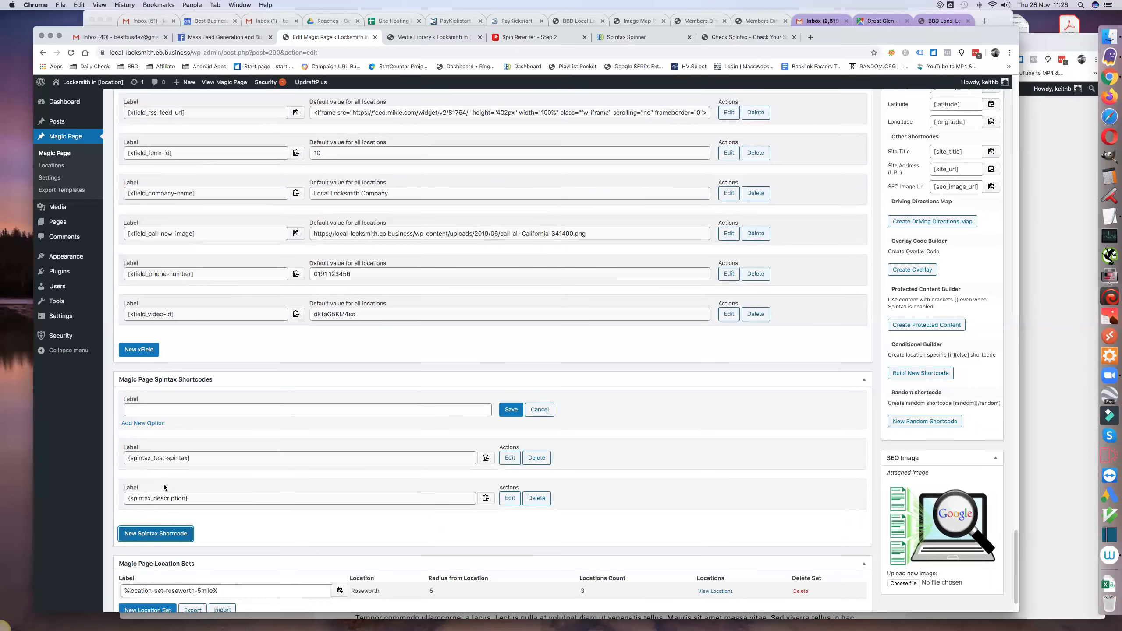
click(141, 409)
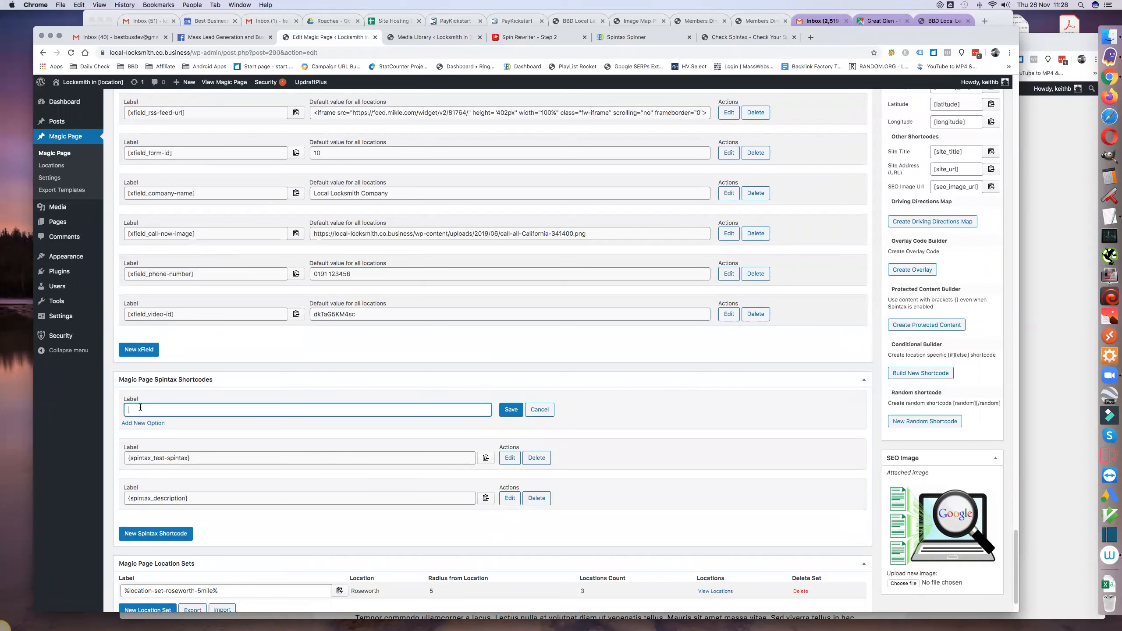
text(meta-titles)
click(502, 413)
click(509, 409)
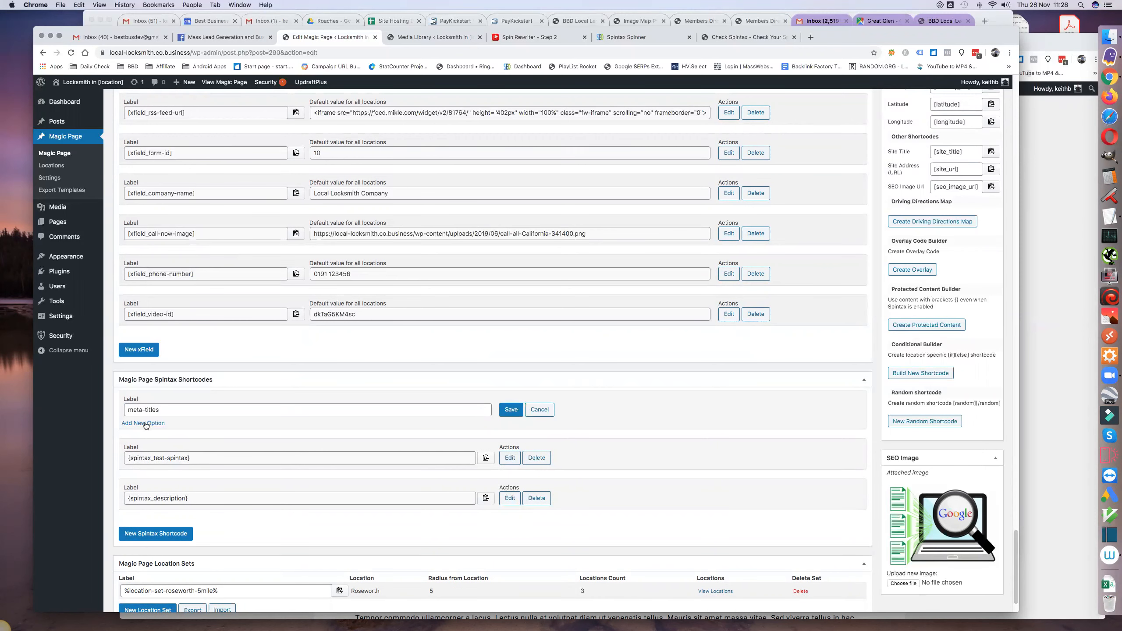
- Add four empty options to the meta-titles spintax shortcode
click(143, 423)
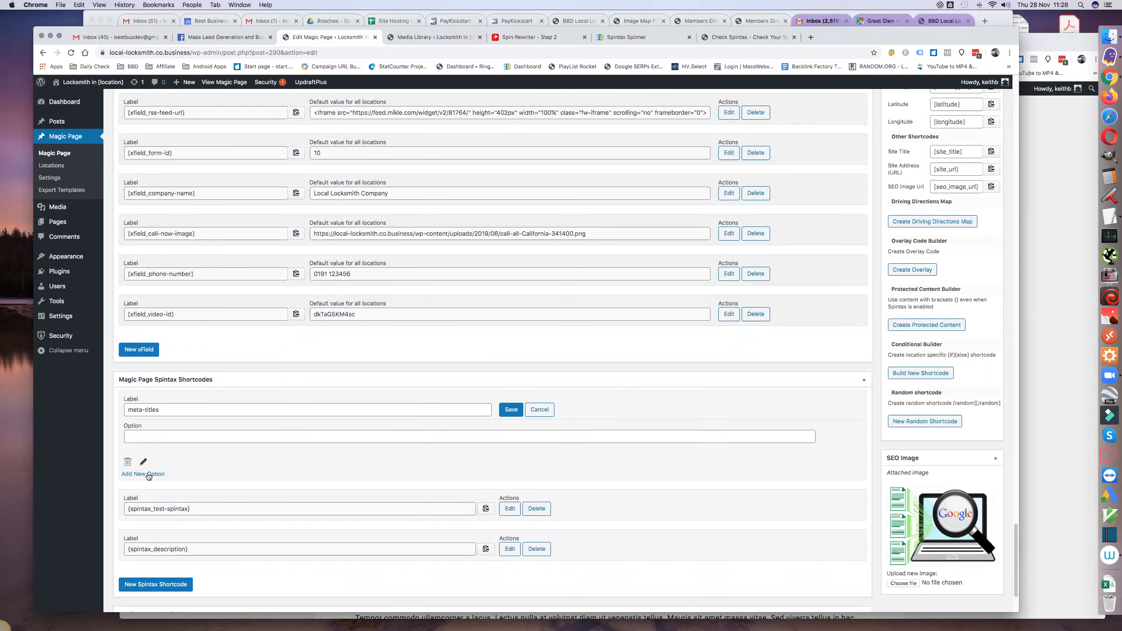
click(148, 474)
click(151, 525)
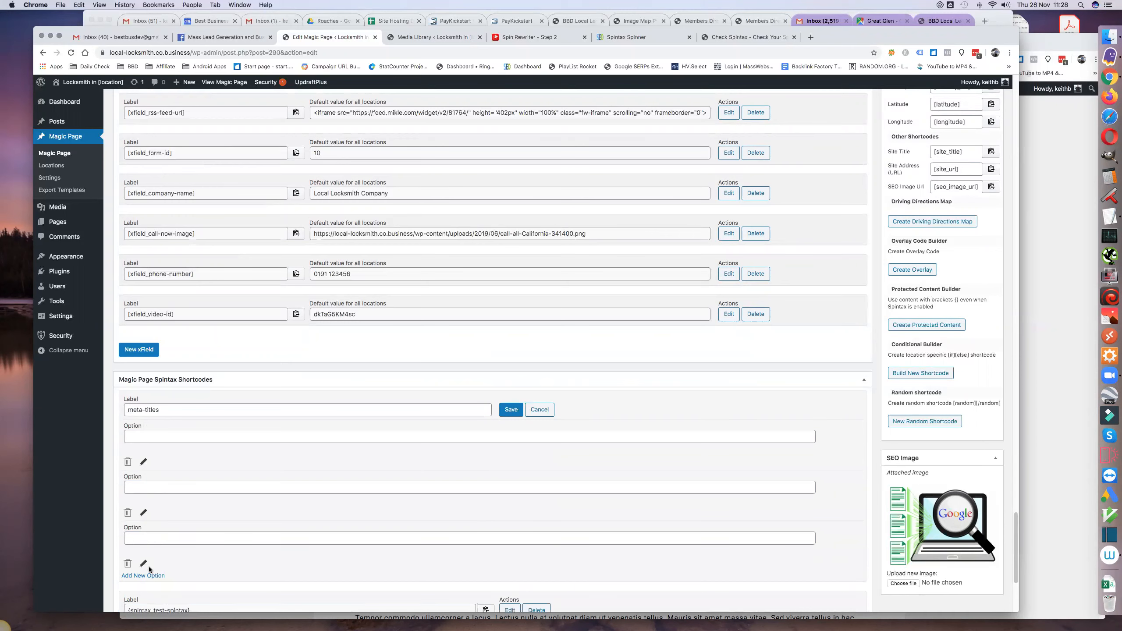
click(149, 576)
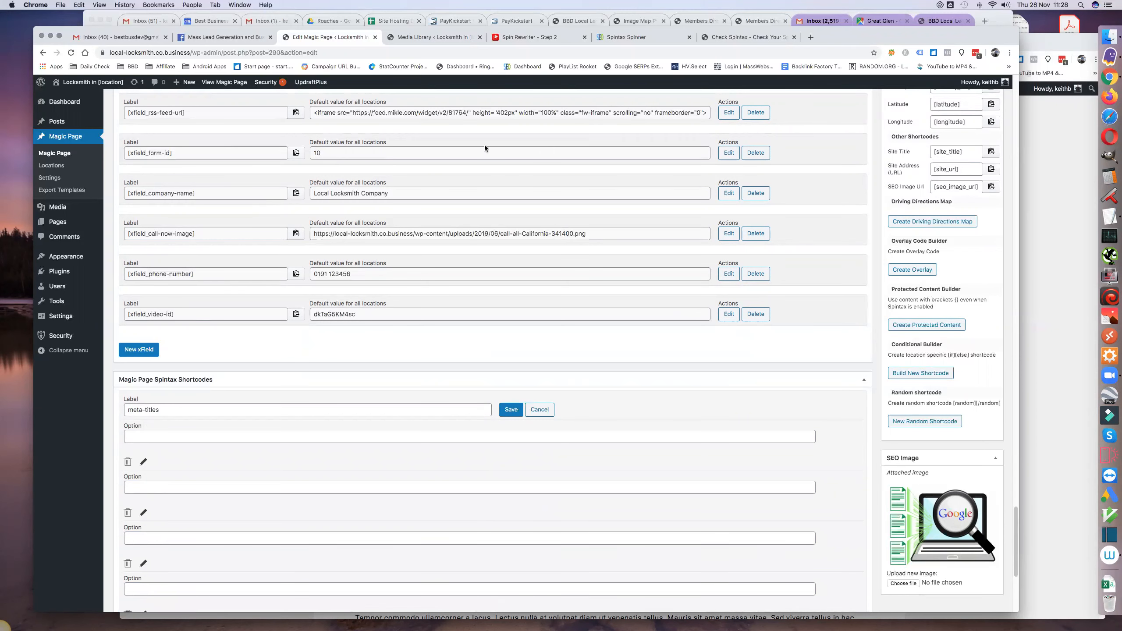
- Bring up the TextEdit titles, move their window clear of the options, and copy the first spintax title into the first option
click(1108, 216)
drag(711, 134, 922, 144)
drag(547, 186, 495, 155)
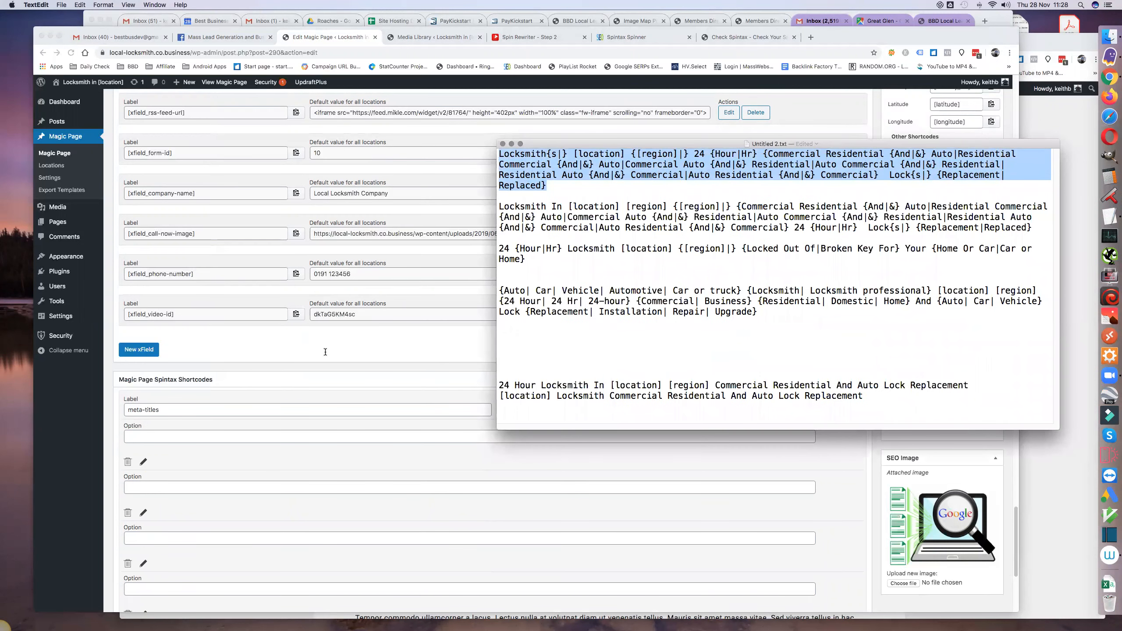
click(202, 438)
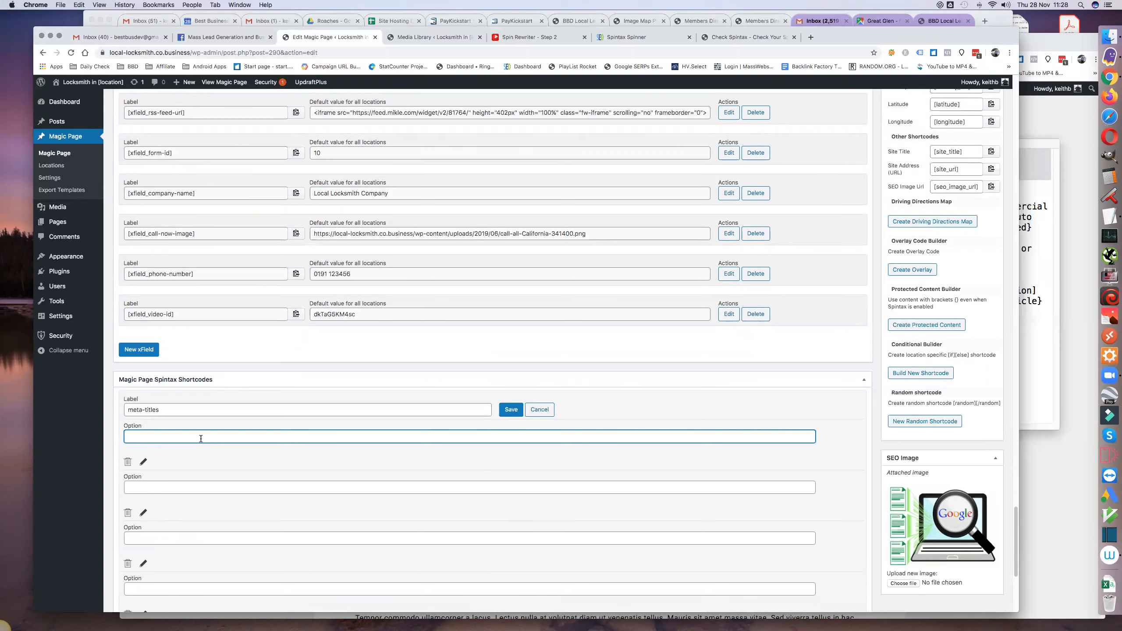
key(super+v)
- Copy the second spintax title, beginning "Locksmith In [location]", from TextEdit into the second meta-titles option
click(1027, 334)
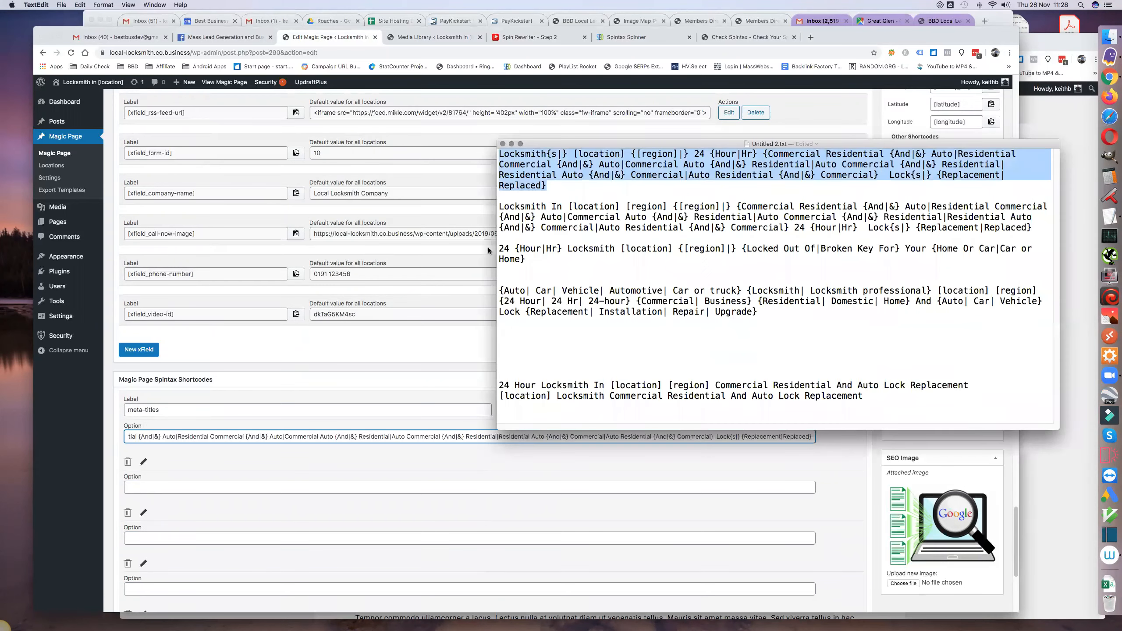
drag(500, 206, 497, 235)
key(super+c)
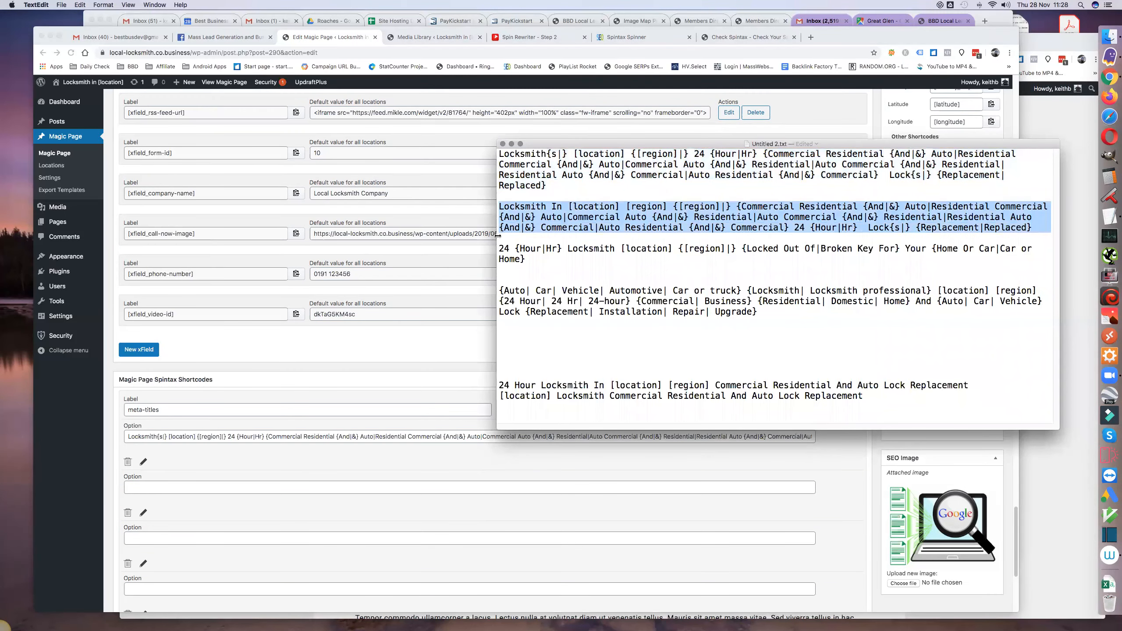
click(161, 487)
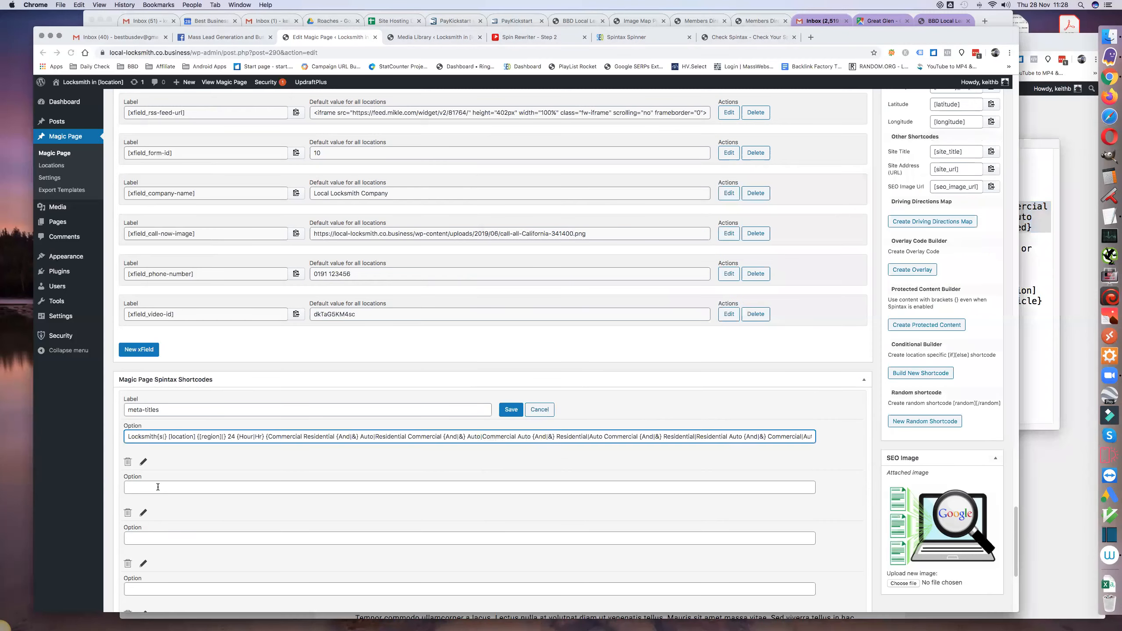
key(super+v)
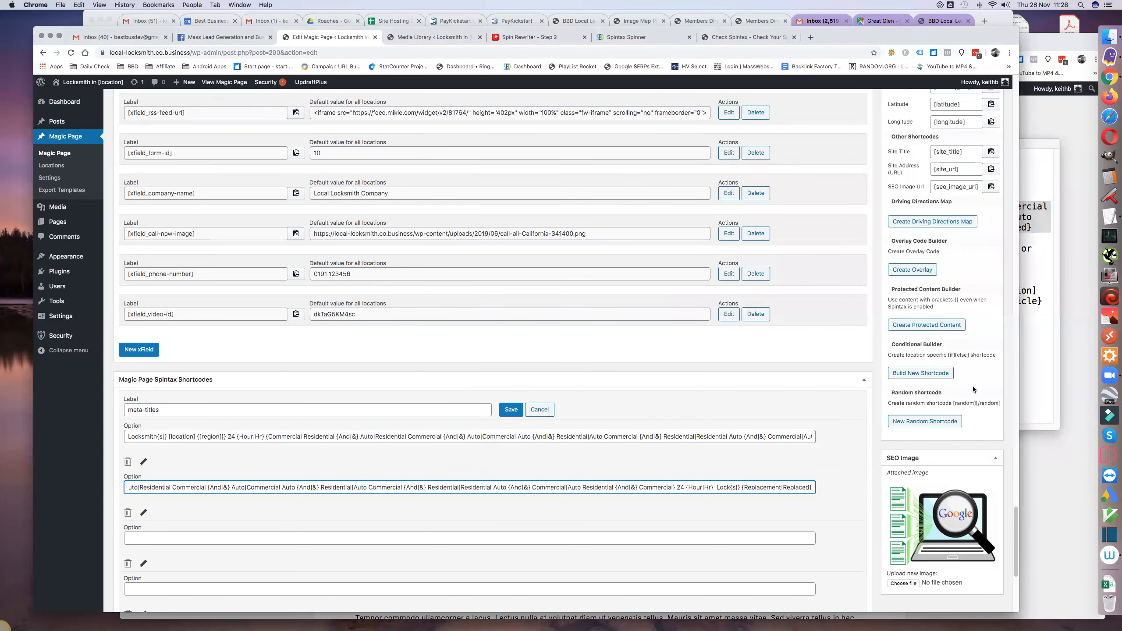
- Copy the third spintax title, beginning "24 {Hour|Hr} Locksmith", from TextEdit into the third meta-titles option
click(1022, 375)
drag(499, 248, 500, 265)
key(super+c)
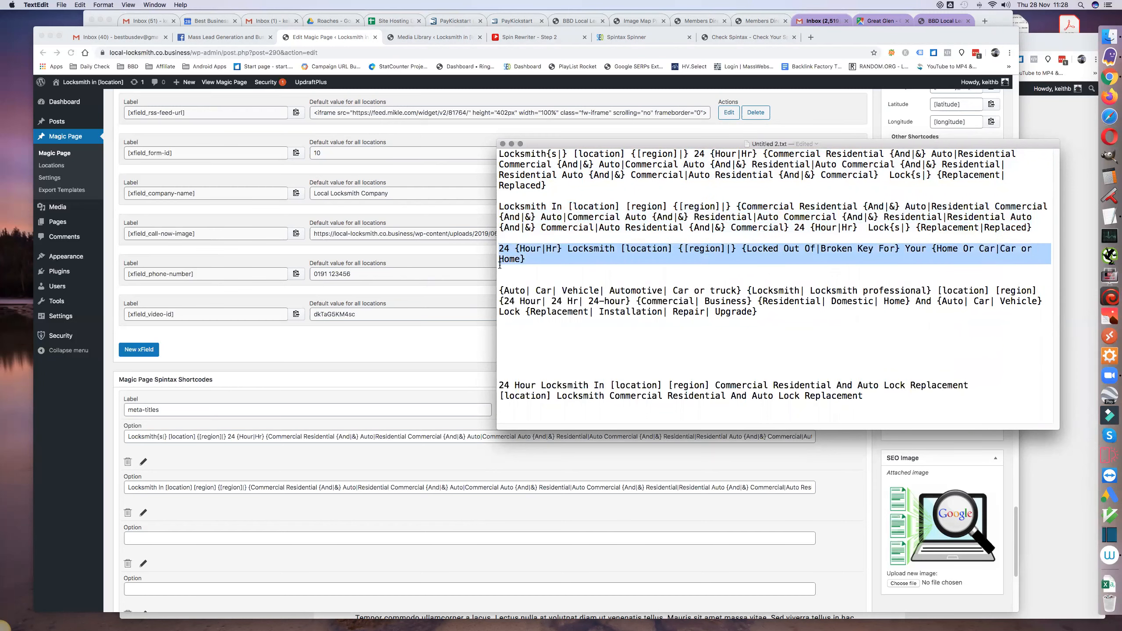
click(198, 528)
click(194, 537)
key(super+v)
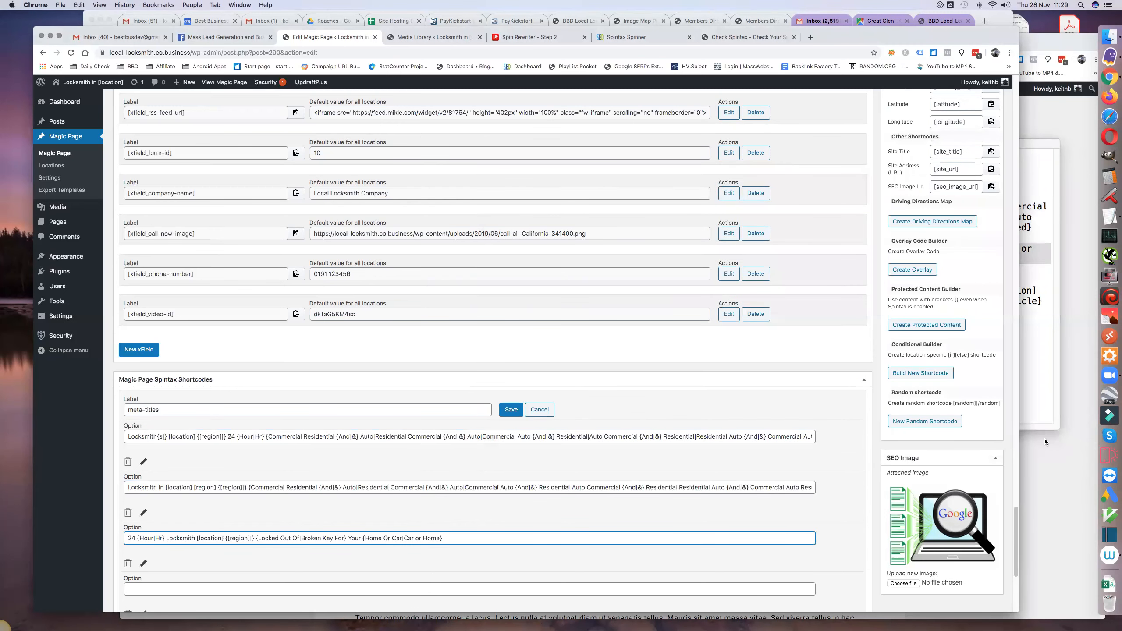
- Copy the fourth spintax title, beginning "{Auto| Car| Vehicle", from TextEdit into the fourth meta-titles option
click(1033, 380)
drag(499, 288, 502, 318)
key(super+c)
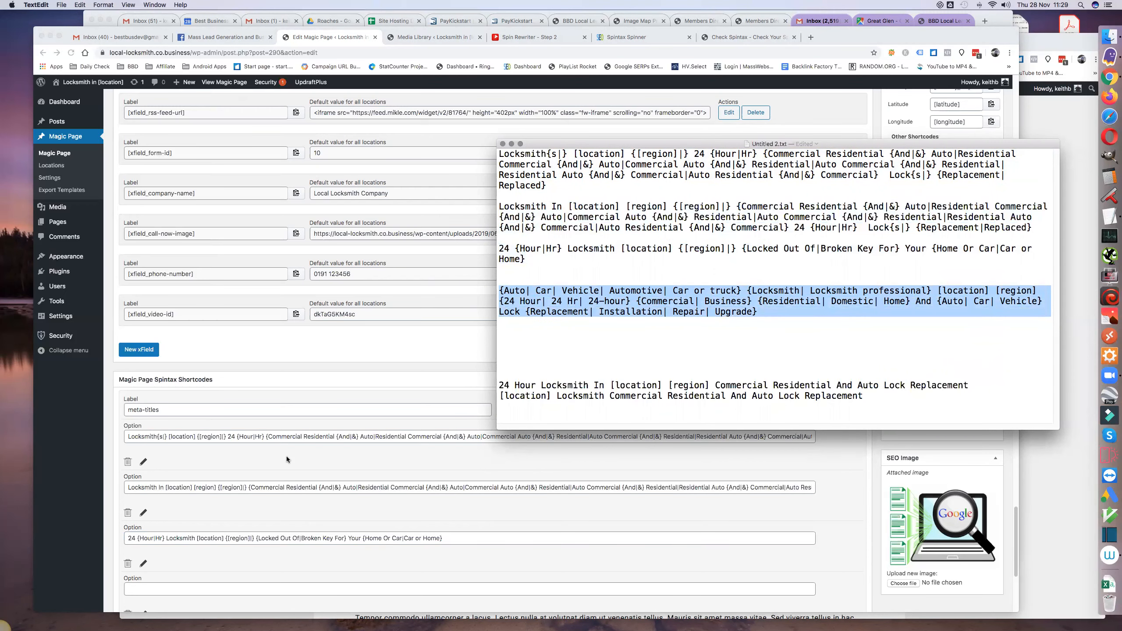
click(155, 583)
key(super+v)
- Review the spintax text in each of the four meta-titles options, working from the last option to the first
scroll(261, 516, down, 2)
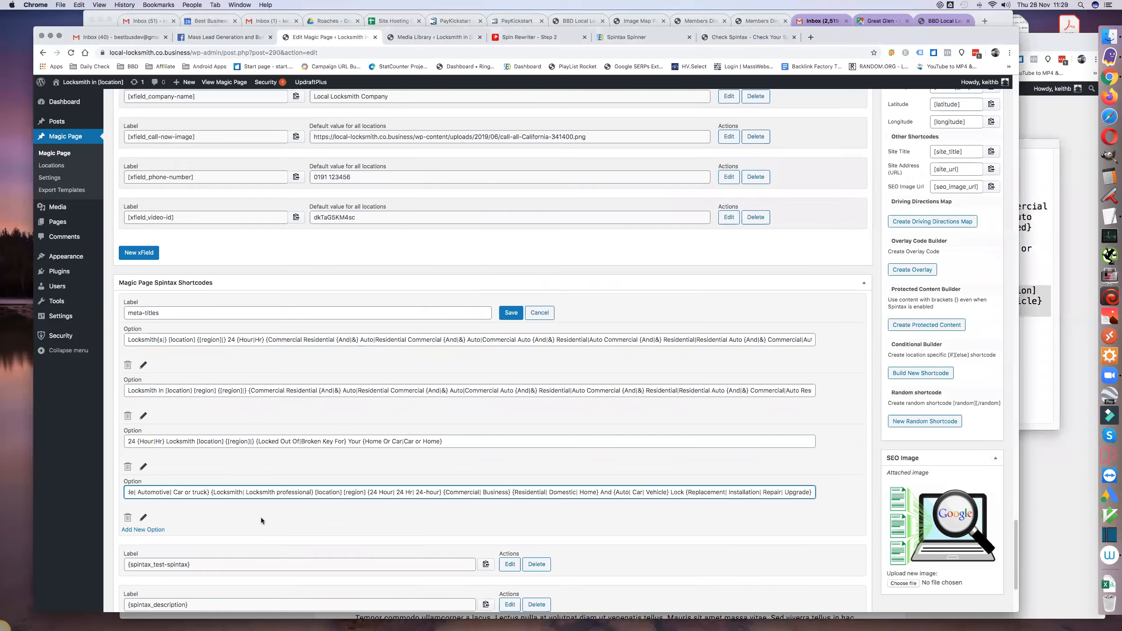
scroll(261, 517, down, 2)
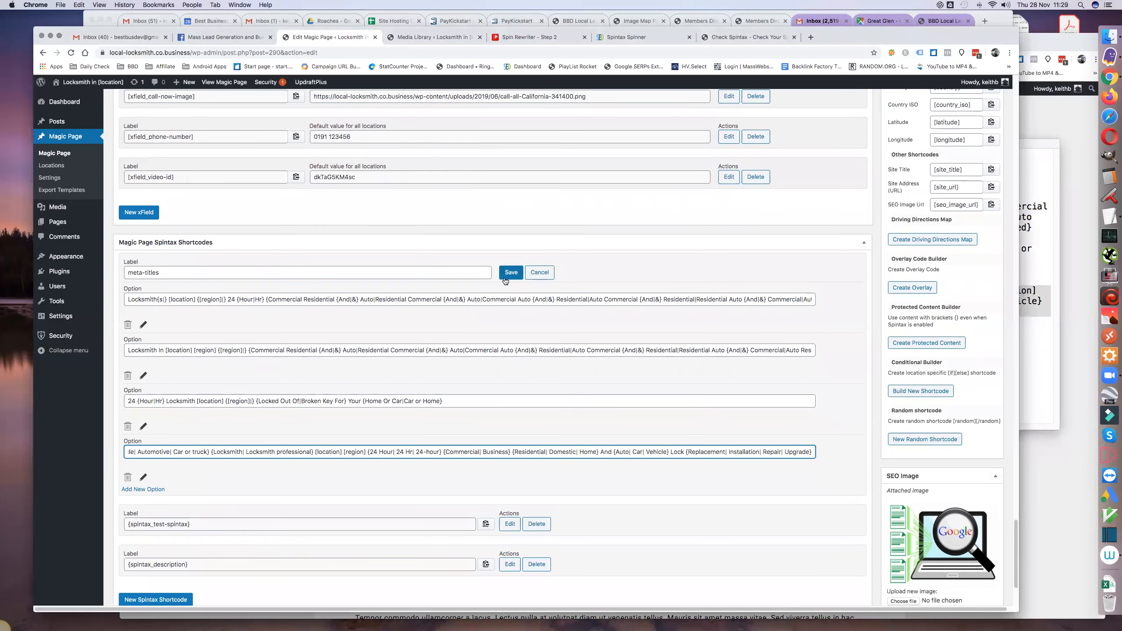
triple_click(381, 452)
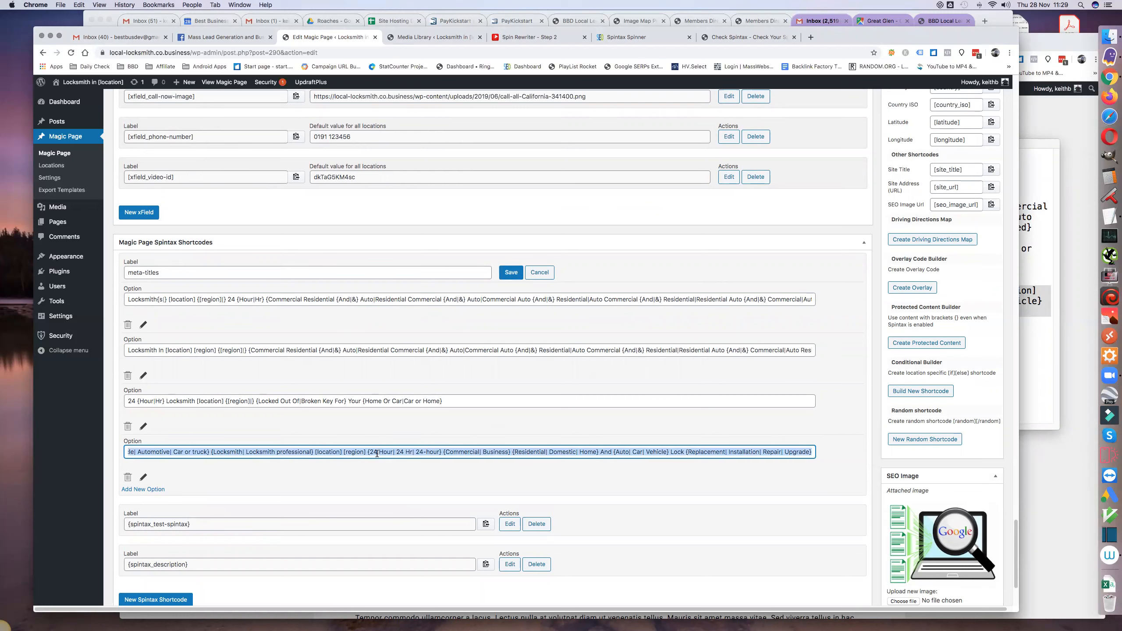
double_click(353, 401)
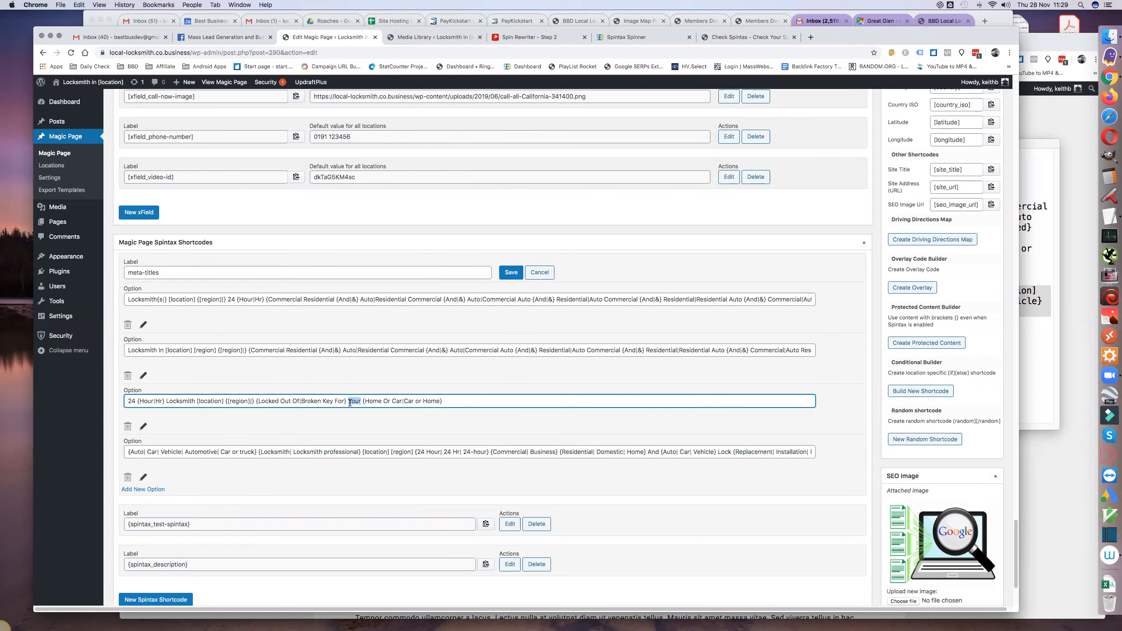
click(336, 349)
key(super+a)
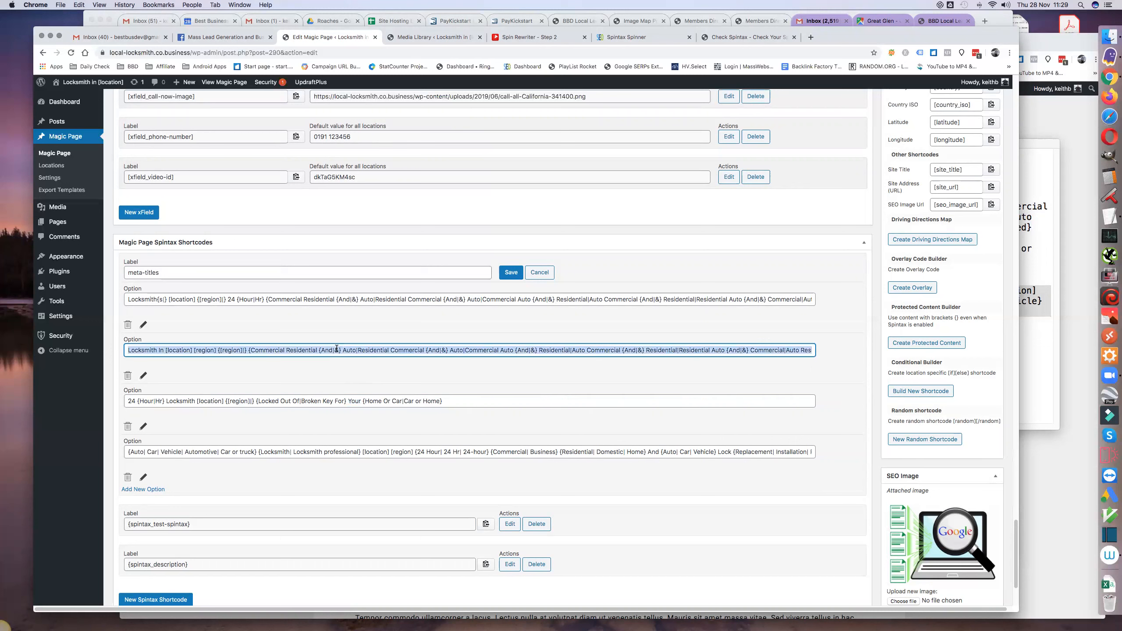
click(339, 298)
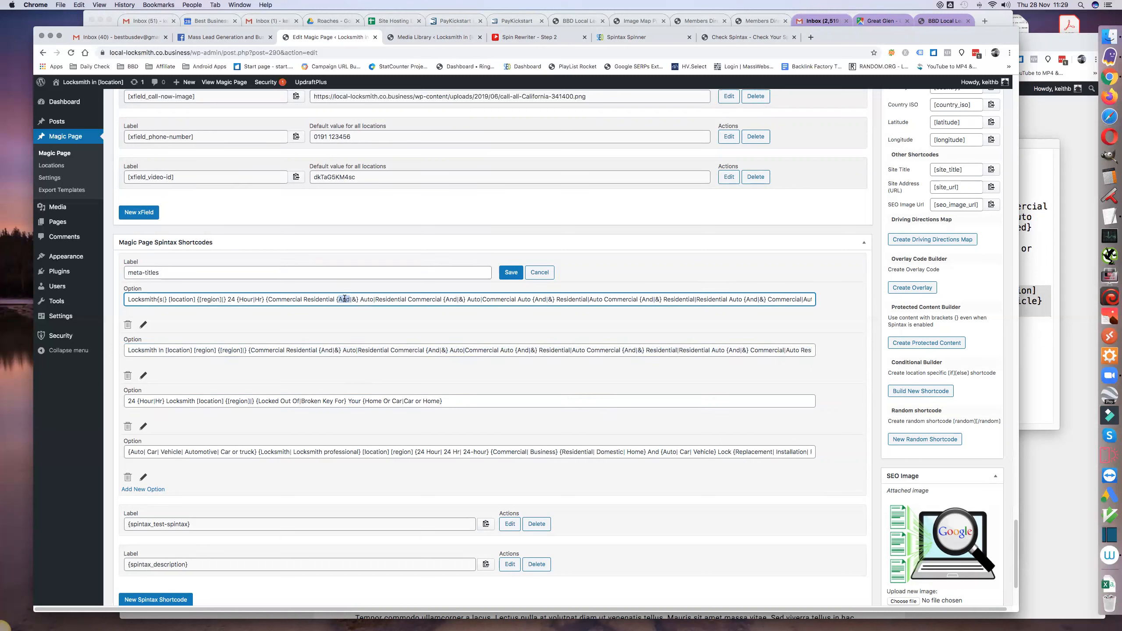
key(super+a)
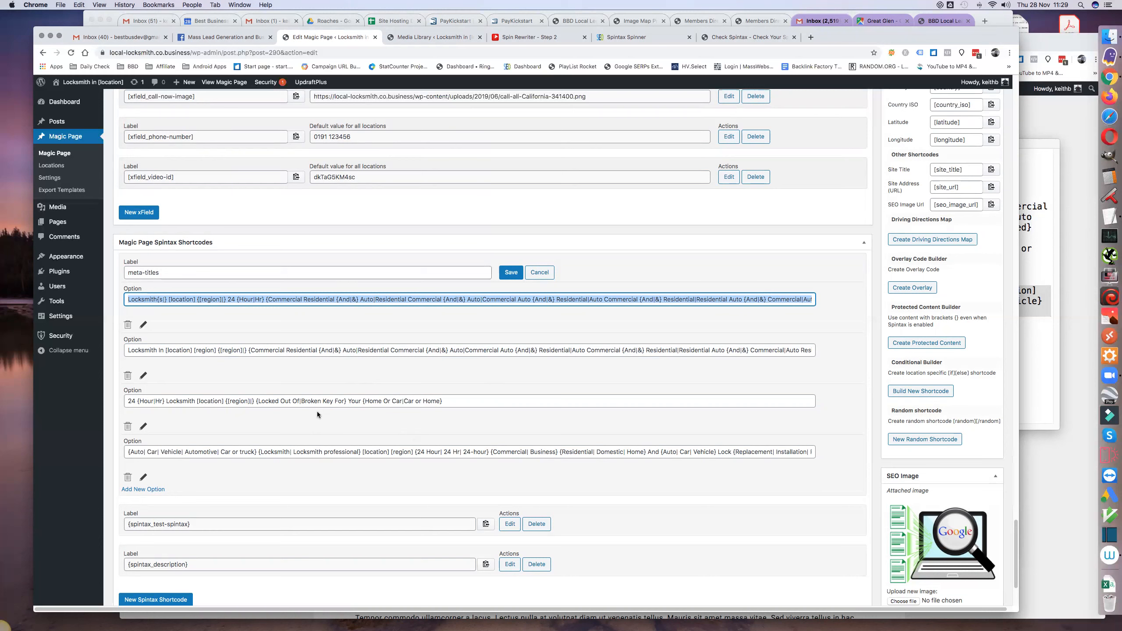
- Save the meta-titles spintax shortcode and update the Magic Page
click(510, 273)
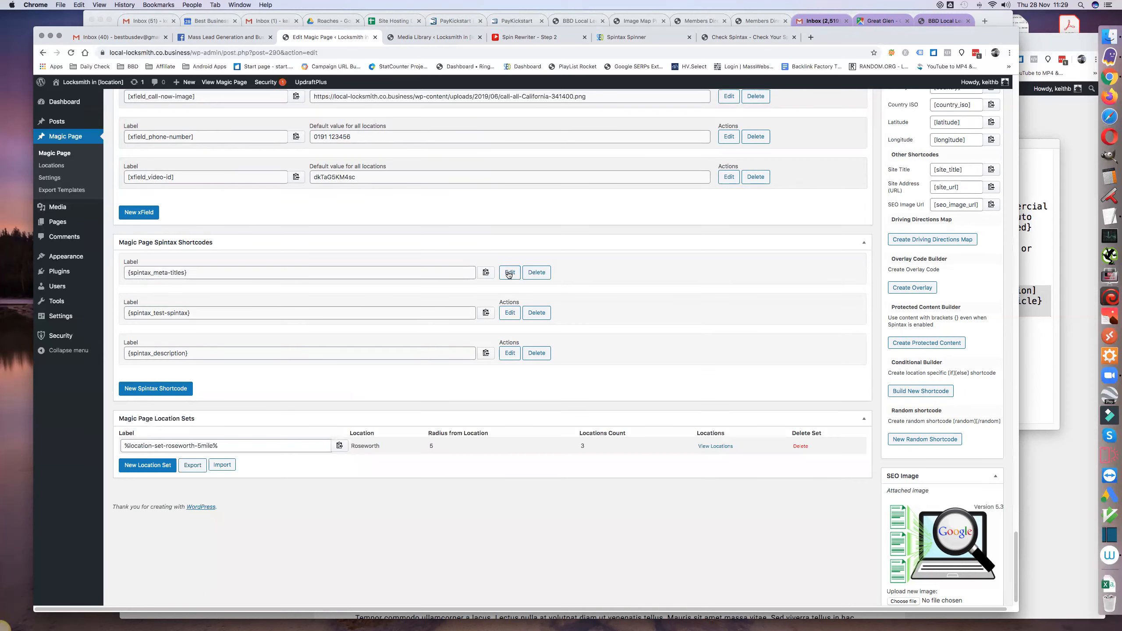
scroll(806, 332, up, 15)
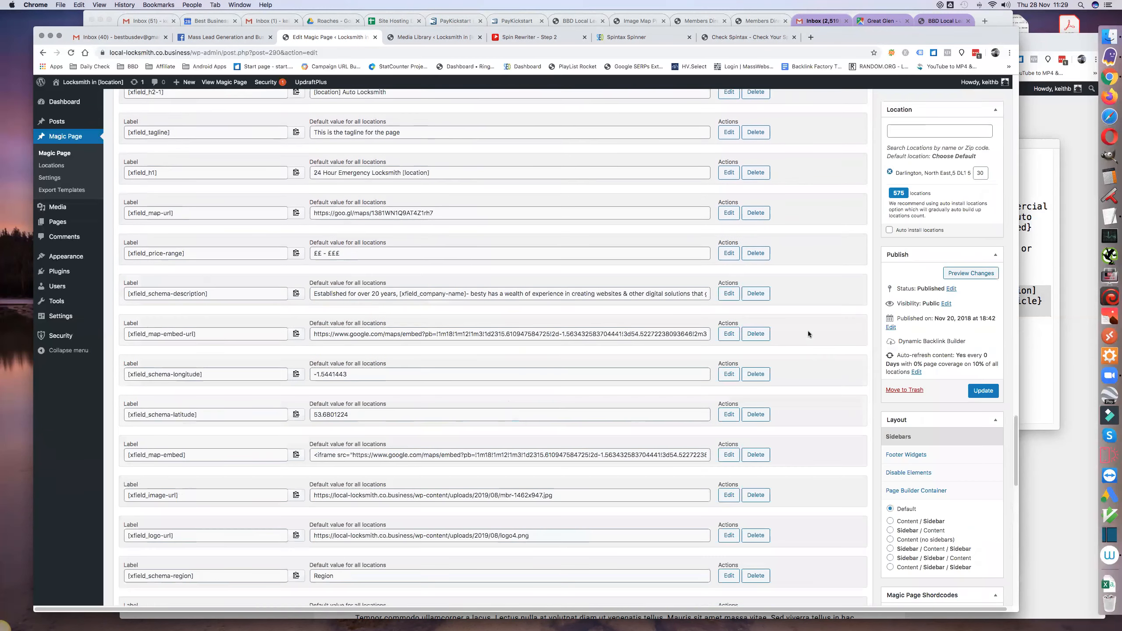
click(984, 389)
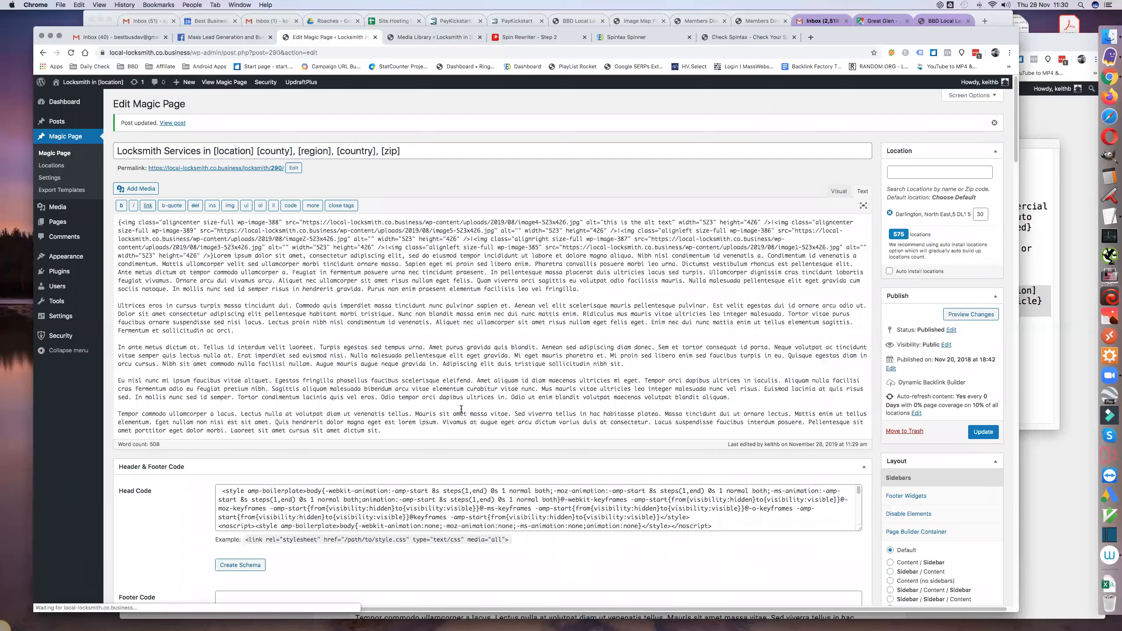
- Copy the {spintax_meta-titles} shortcode from the Magic Page Spintax Shortcodes
scroll(463, 411, down, 20)
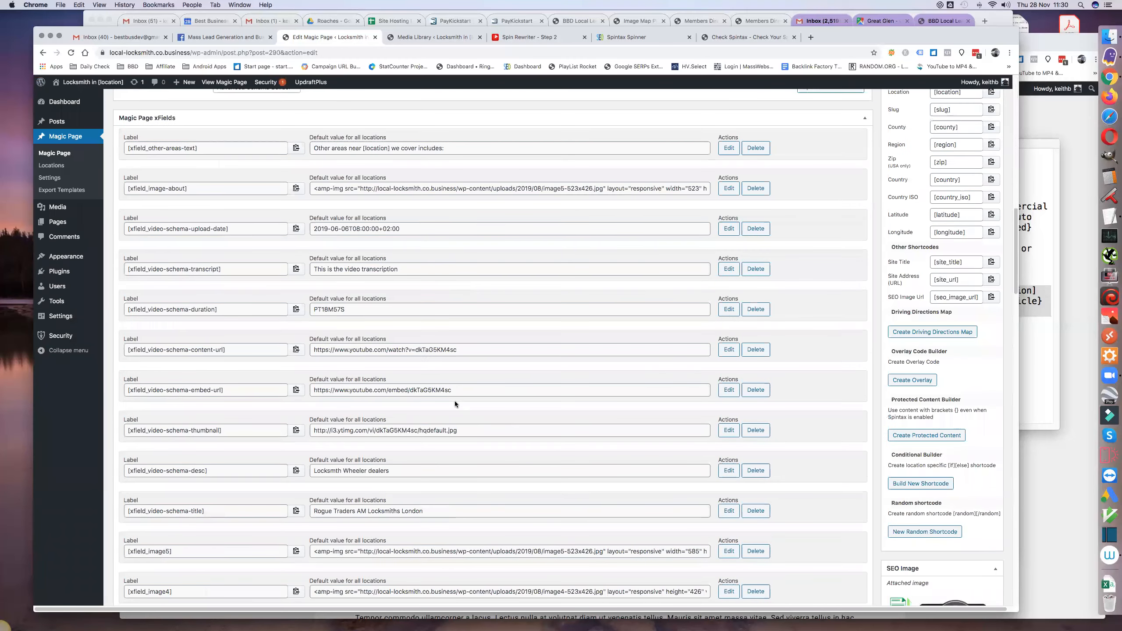
scroll(454, 401, down, 15)
scroll(452, 405, down, 15)
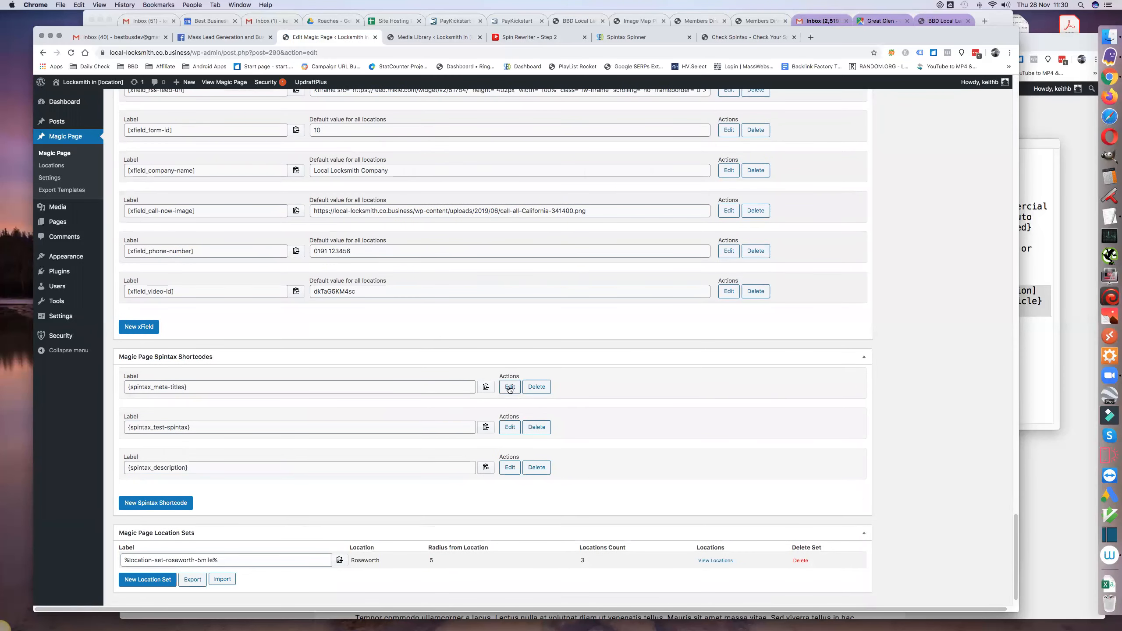
click(486, 387)
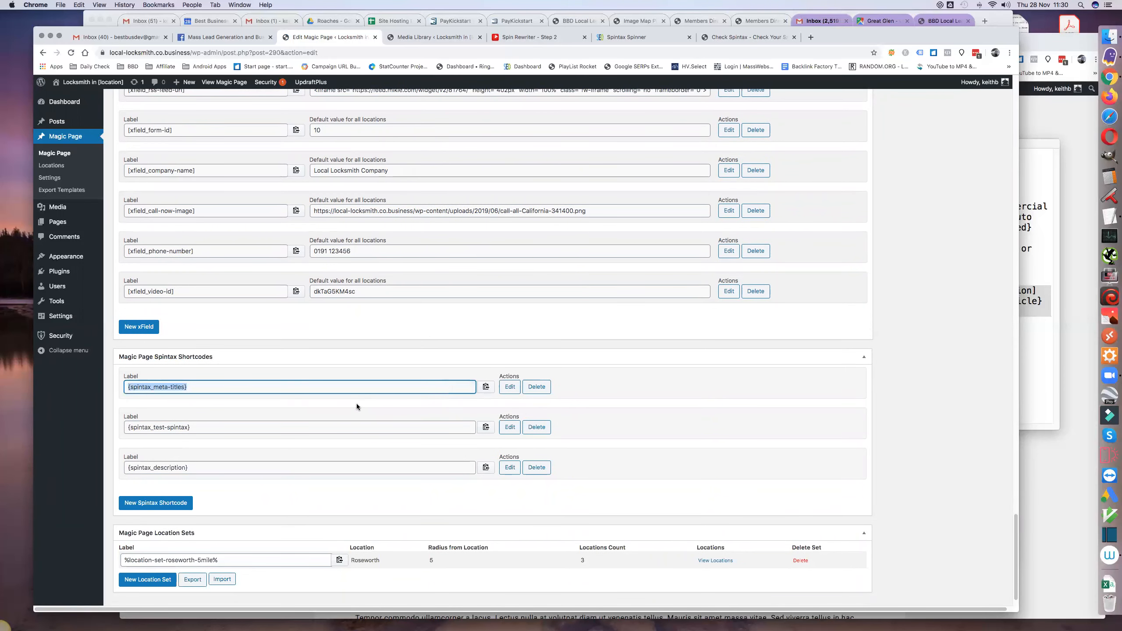
- Replace the Meta Title in the SEO settings with {spintax_meta-titles} and update the Magic Page
scroll(356, 405, up, 15)
scroll(356, 408, up, 10)
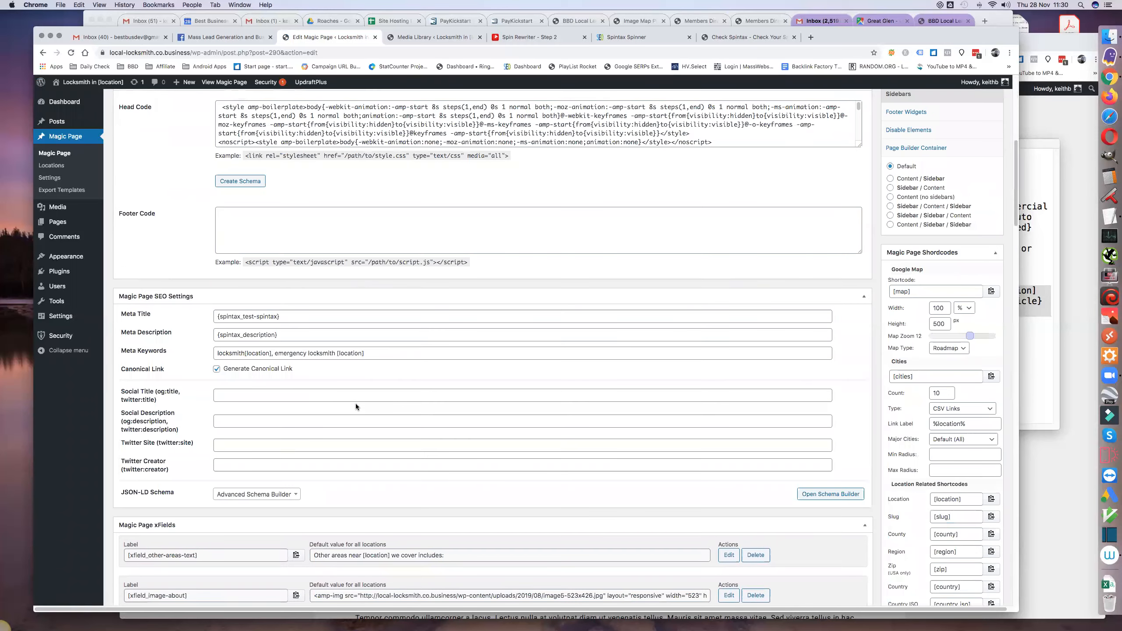
click(294, 314)
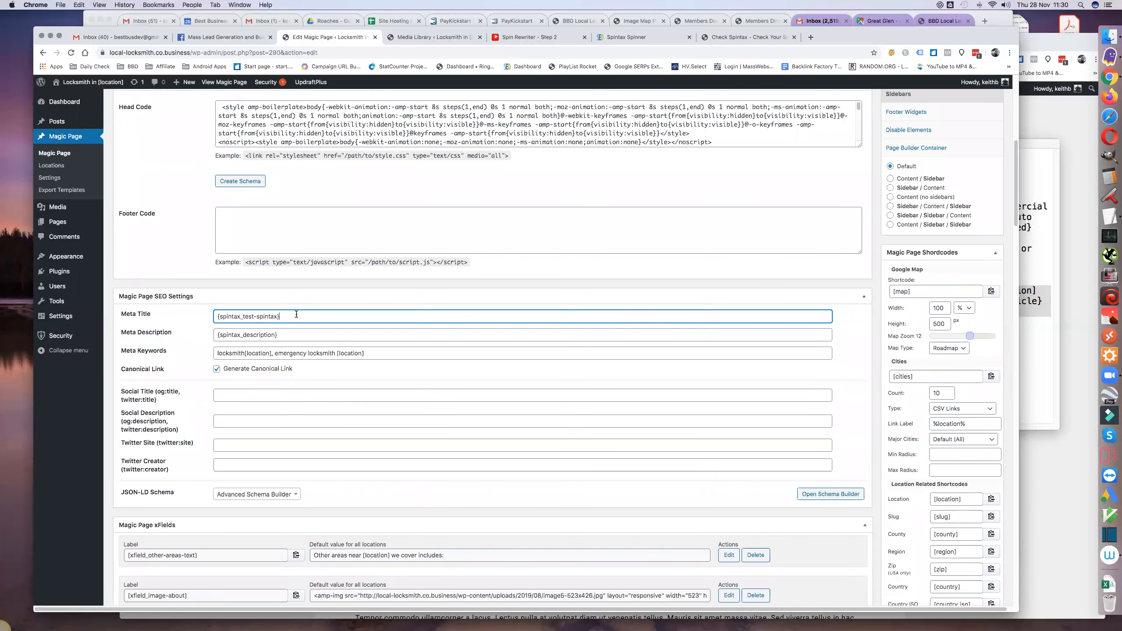
key(super+a)
key(super+v)
scroll(954, 181, up, 3)
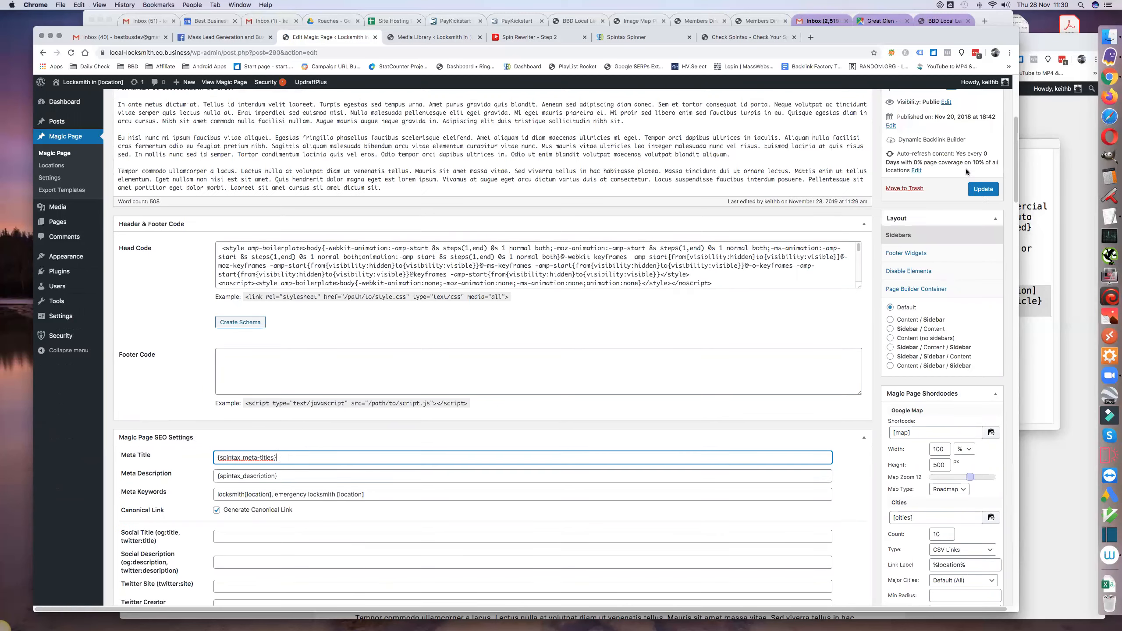
click(981, 189)
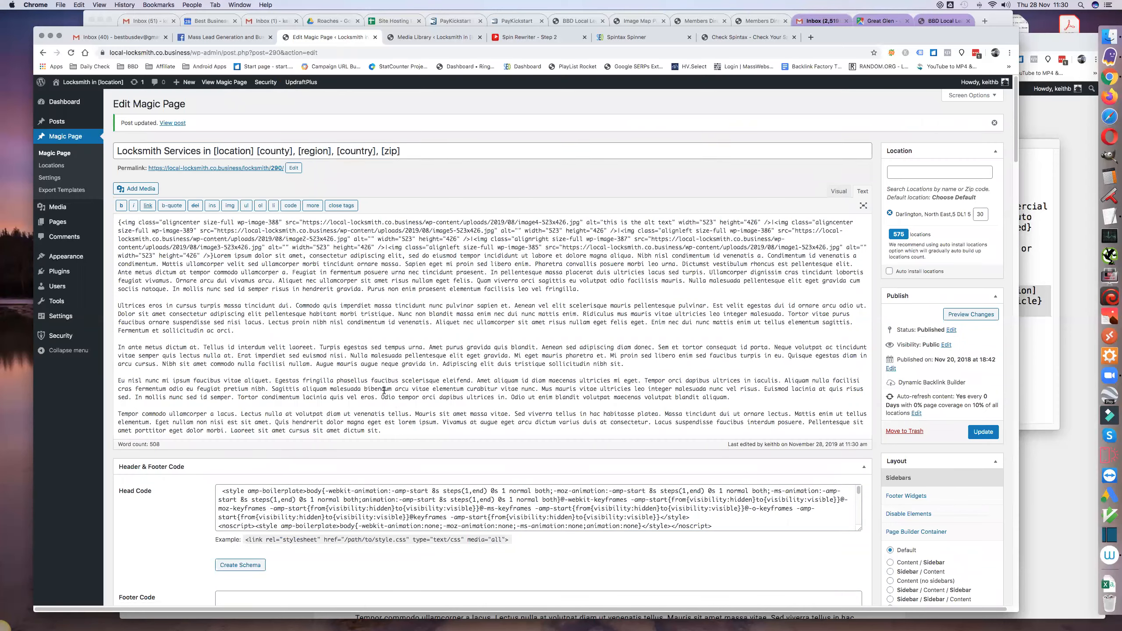
- Open the meta-titles spintax shortcode for editing and copy its fourth option, beginning "{Auto| Car| Vehicle"
scroll(428, 431, down, 12)
scroll(428, 430, down, 15)
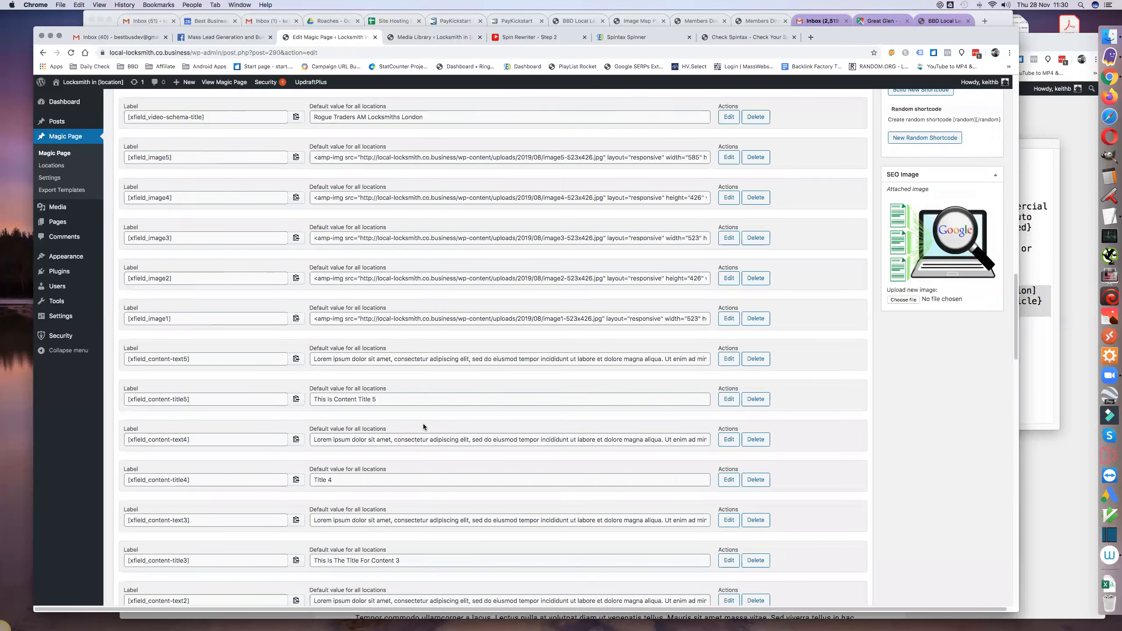
scroll(422, 423, down, 12)
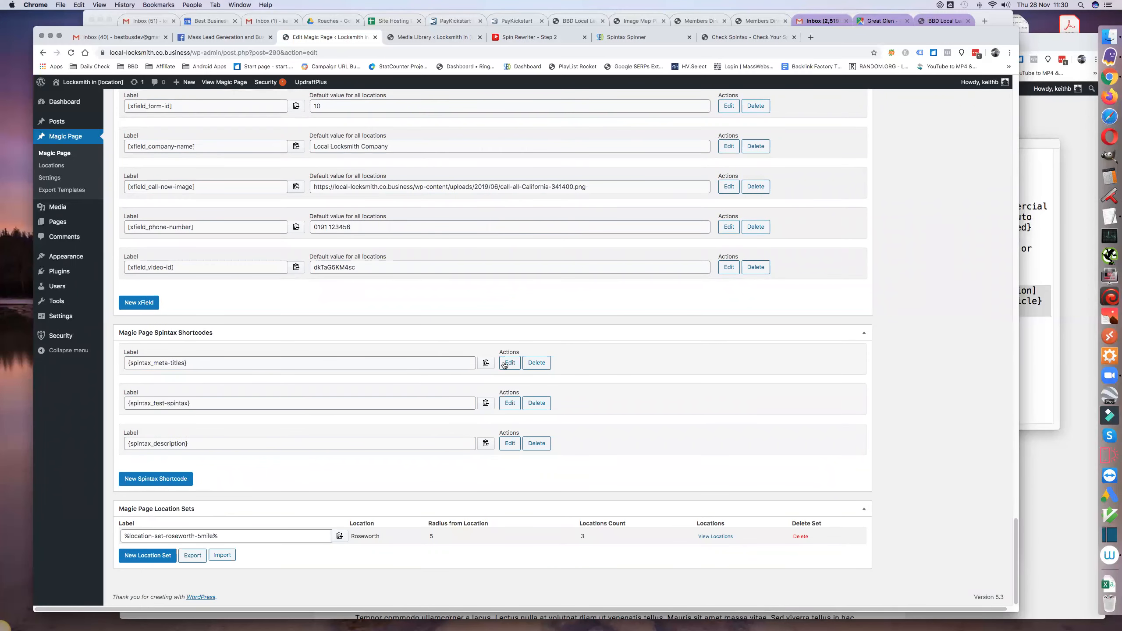
click(509, 362)
scroll(380, 405, down, 4)
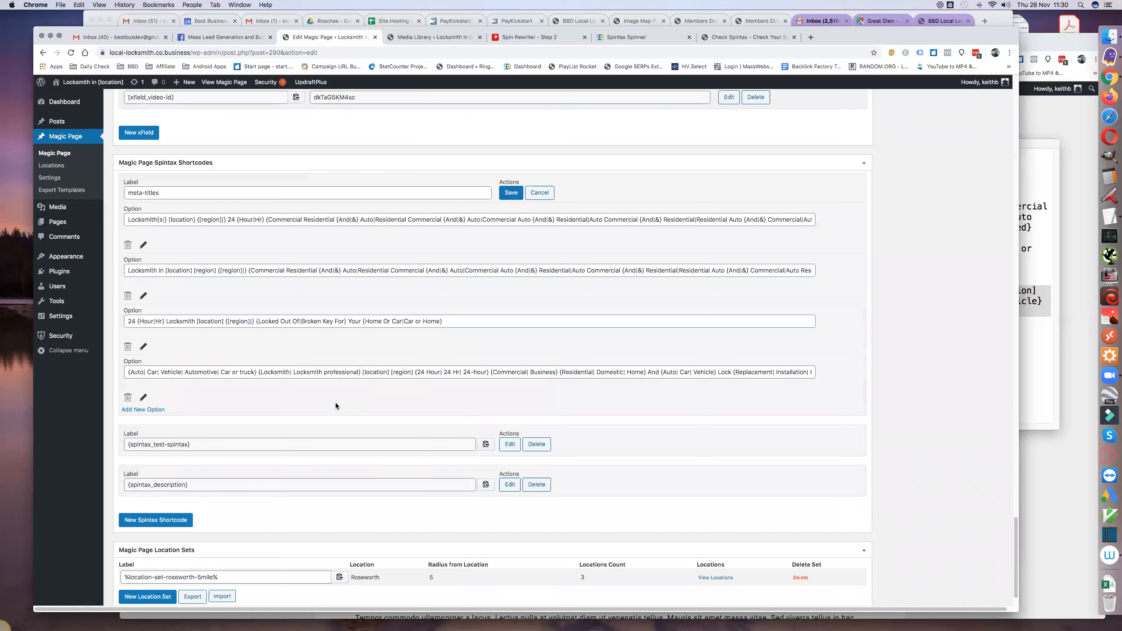
triple_click(305, 372)
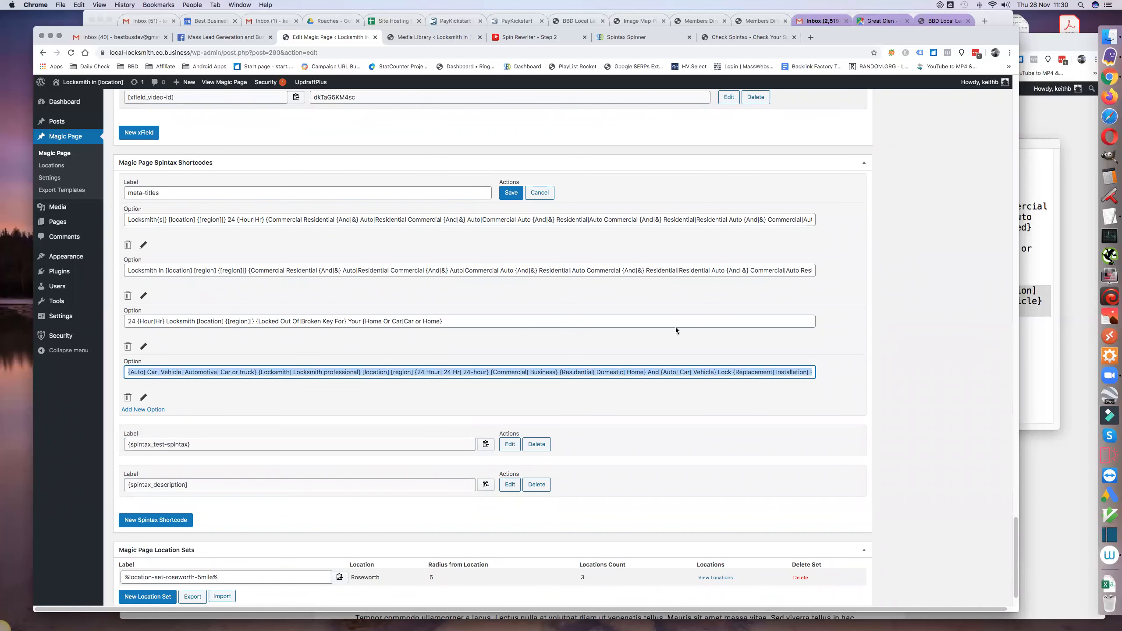
- Replace the Magic Page's main title with the copied spintax title, beginning "{Auto| Car| Vehicle"
scroll(671, 326, up, 7)
scroll(670, 325, up, 20)
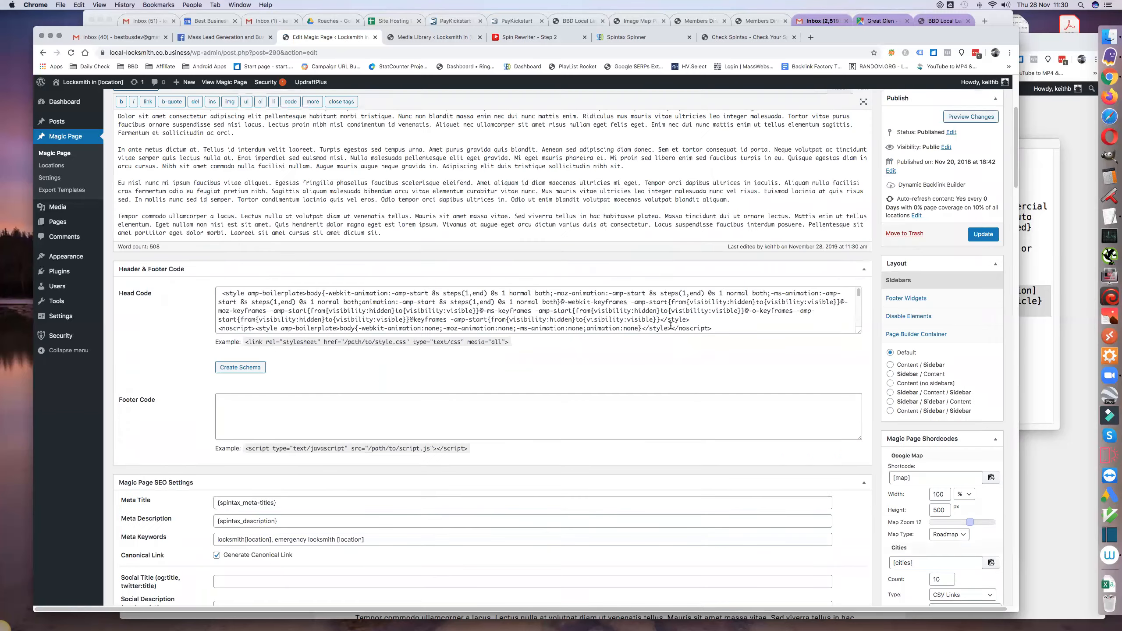
scroll(670, 325, up, 5)
click(452, 151)
key(super+a)
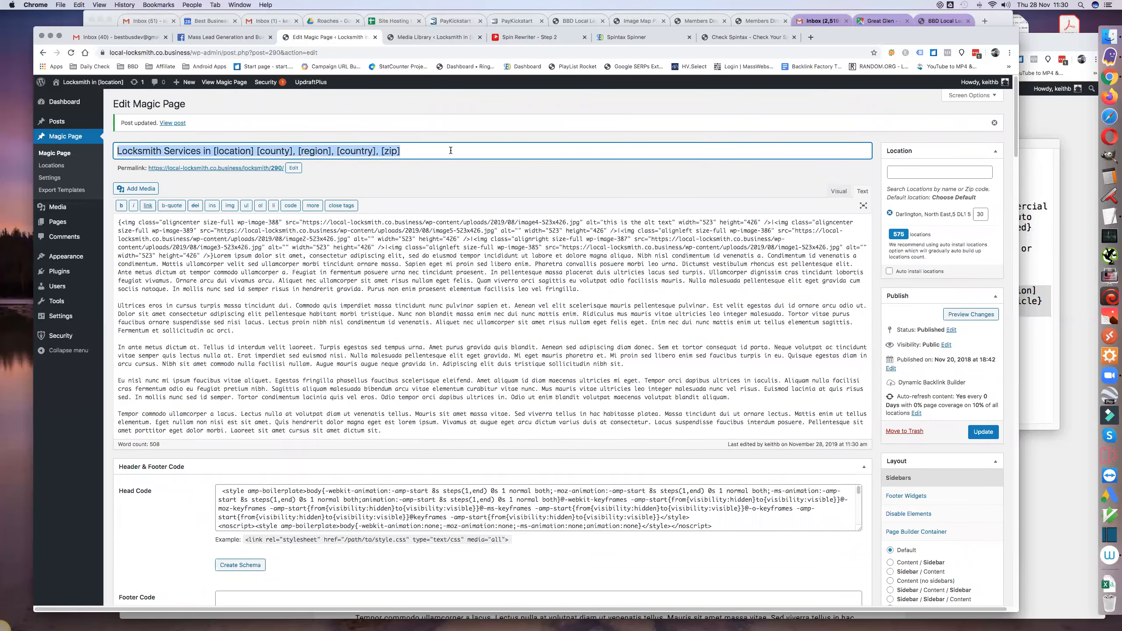
key(super+v)
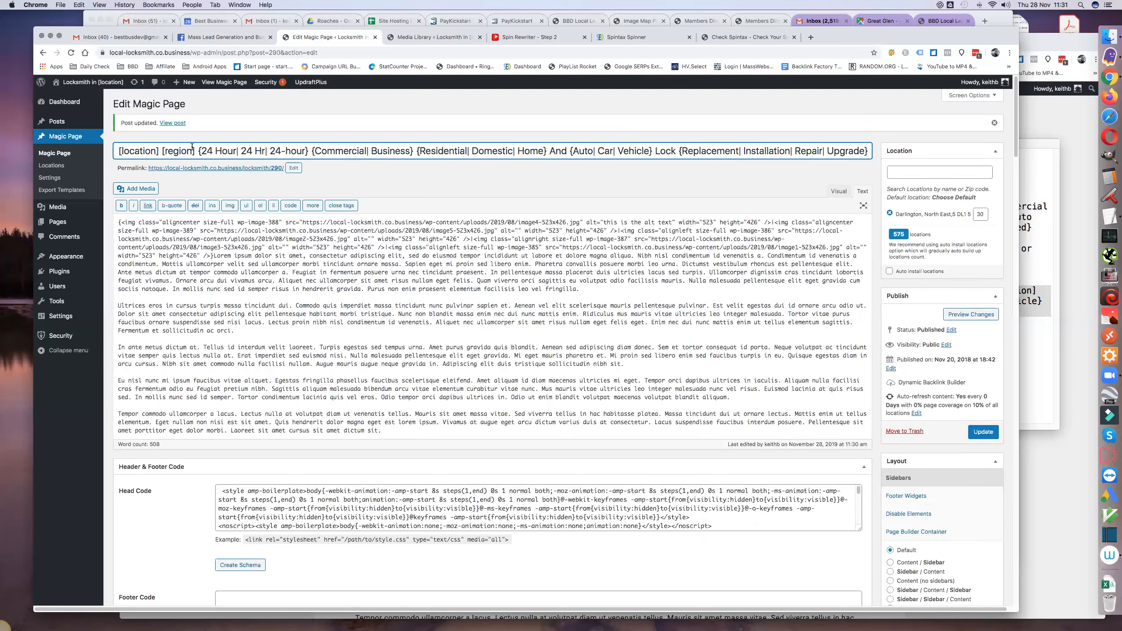
- Compare the spintax in the page's main title with the Meta Title shortcode in the SEO settings
scroll(189, 274, down, 8)
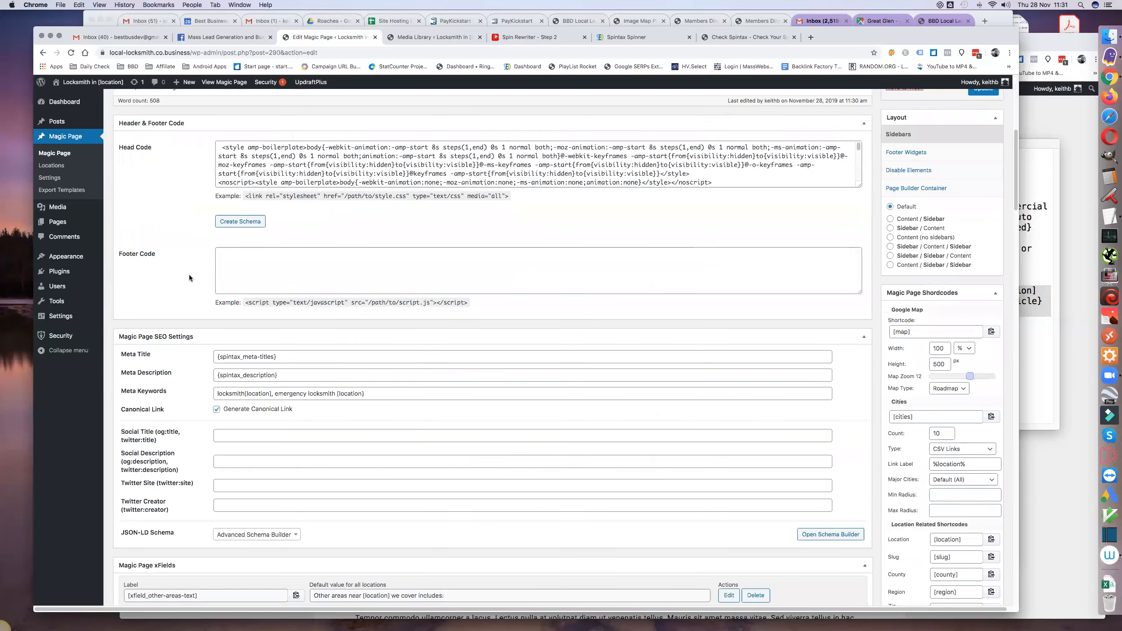
scroll(189, 274, up, 8)
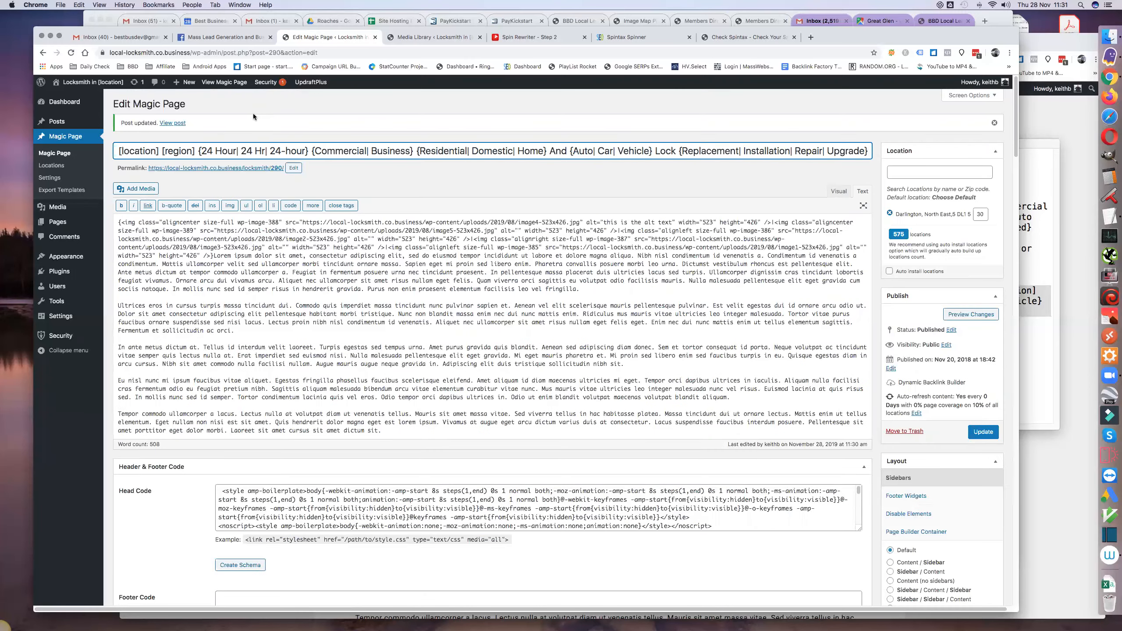
scroll(336, 321, down, 20)
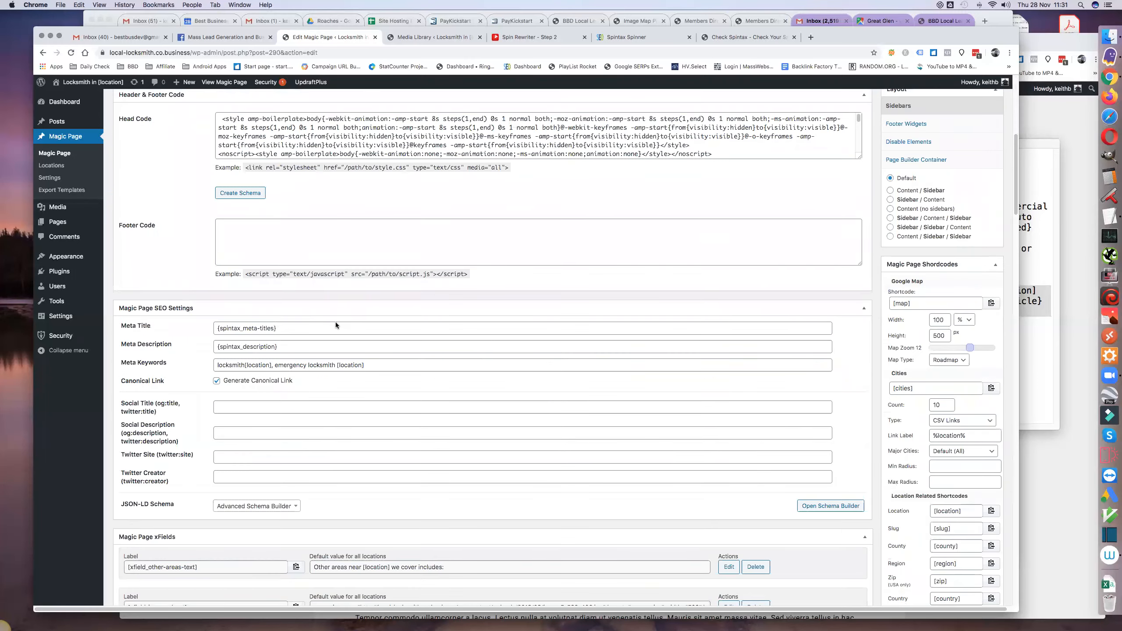
scroll(295, 213, up, 6)
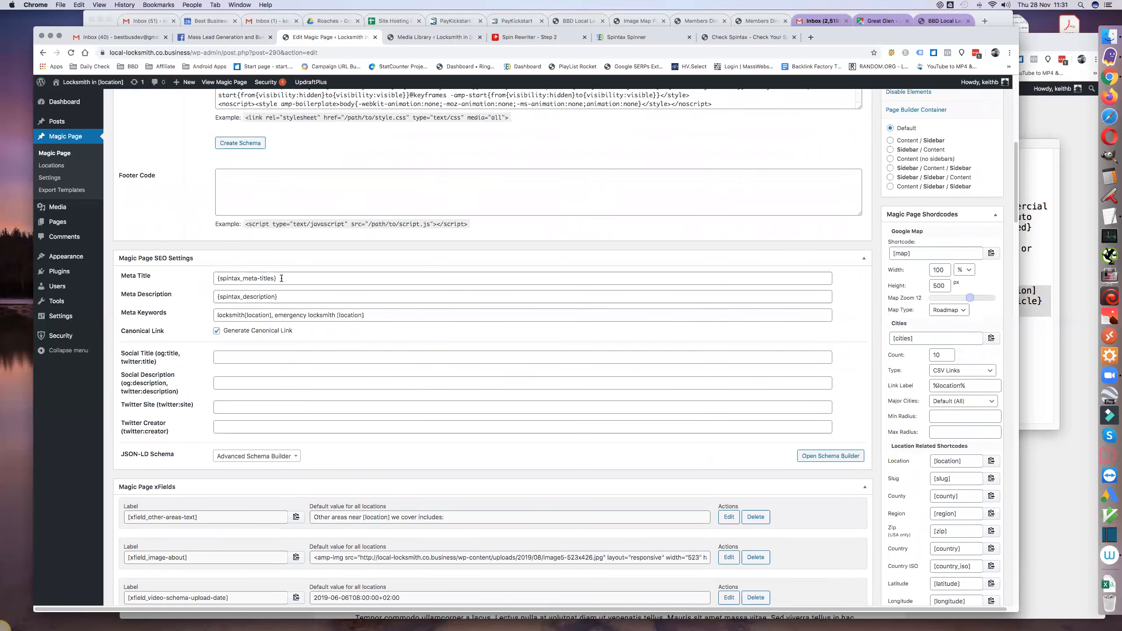
scroll(284, 298, down, 15)
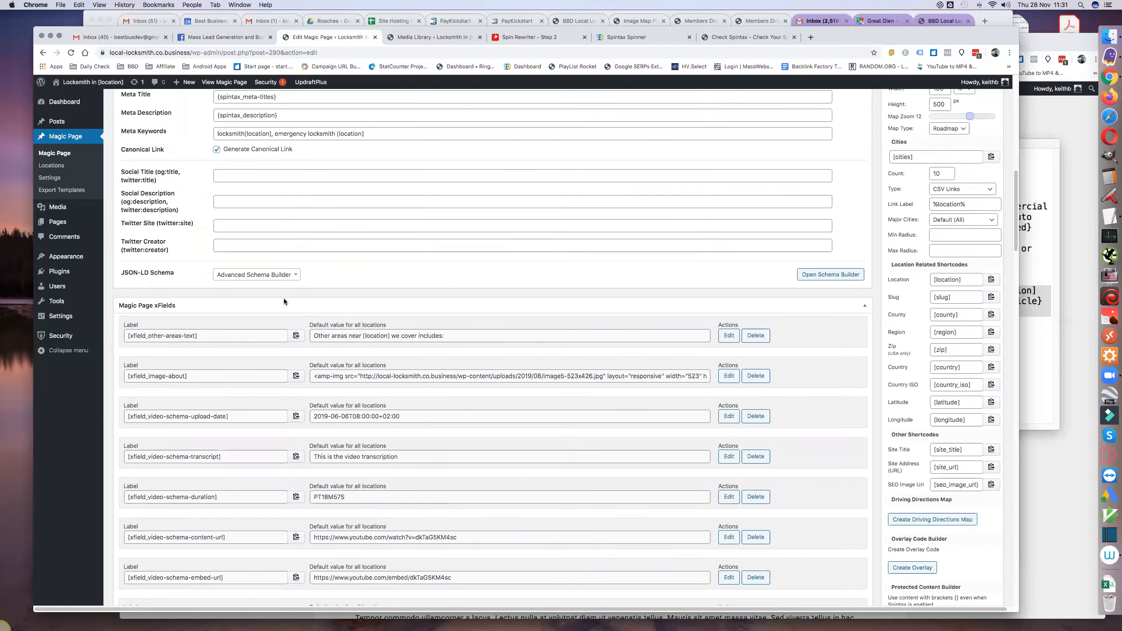
scroll(283, 298, down, 20)
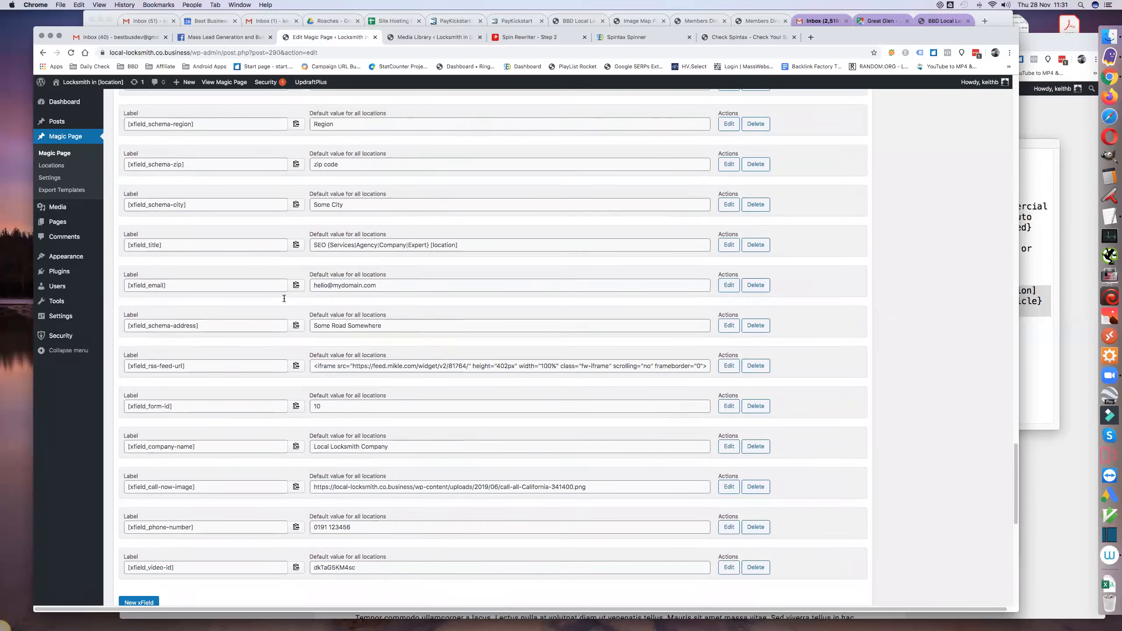